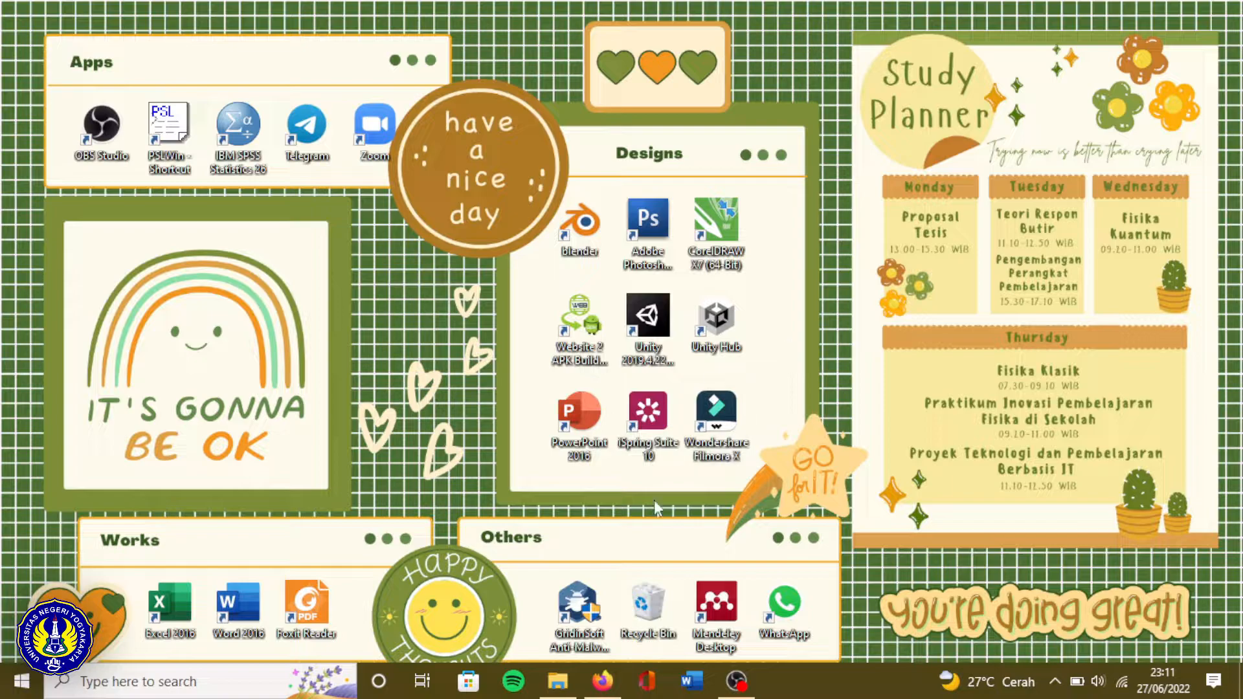
Step: Open the Data Analisis text file from the QUEST folder in Documents and place it side by side with the folder window
{"action": "left_click", "coordinate": [556, 687]}
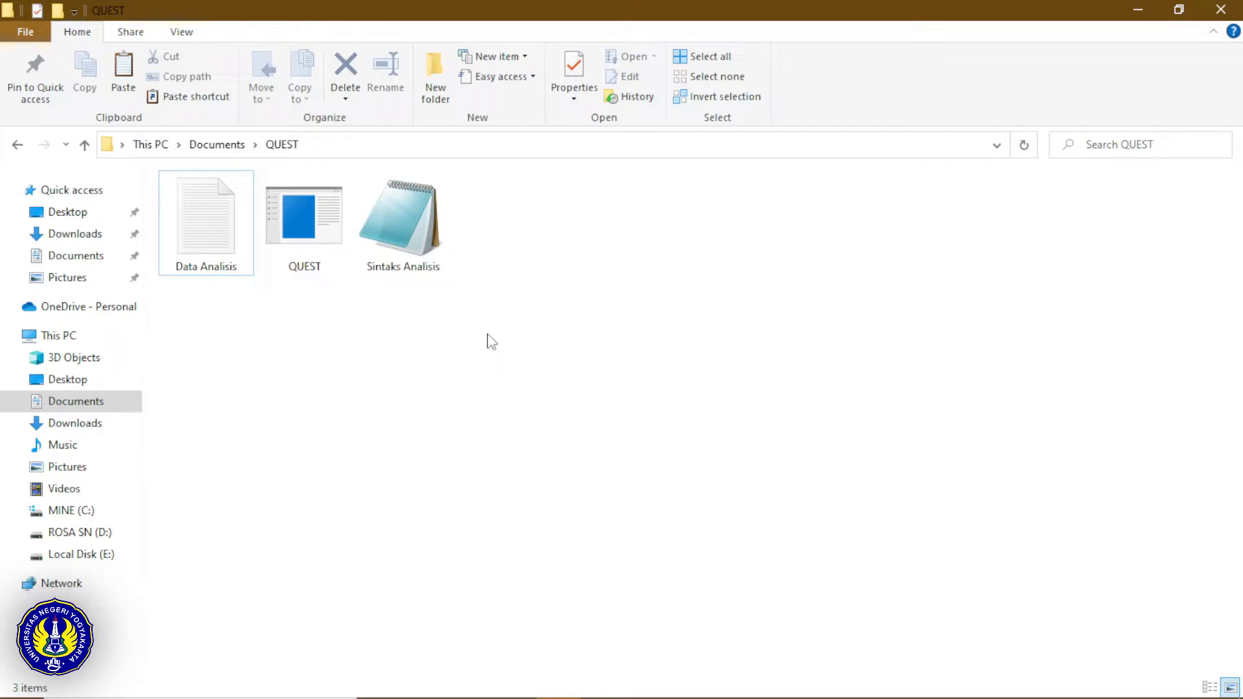
{"action": "double_click", "coordinate": [212, 237]}
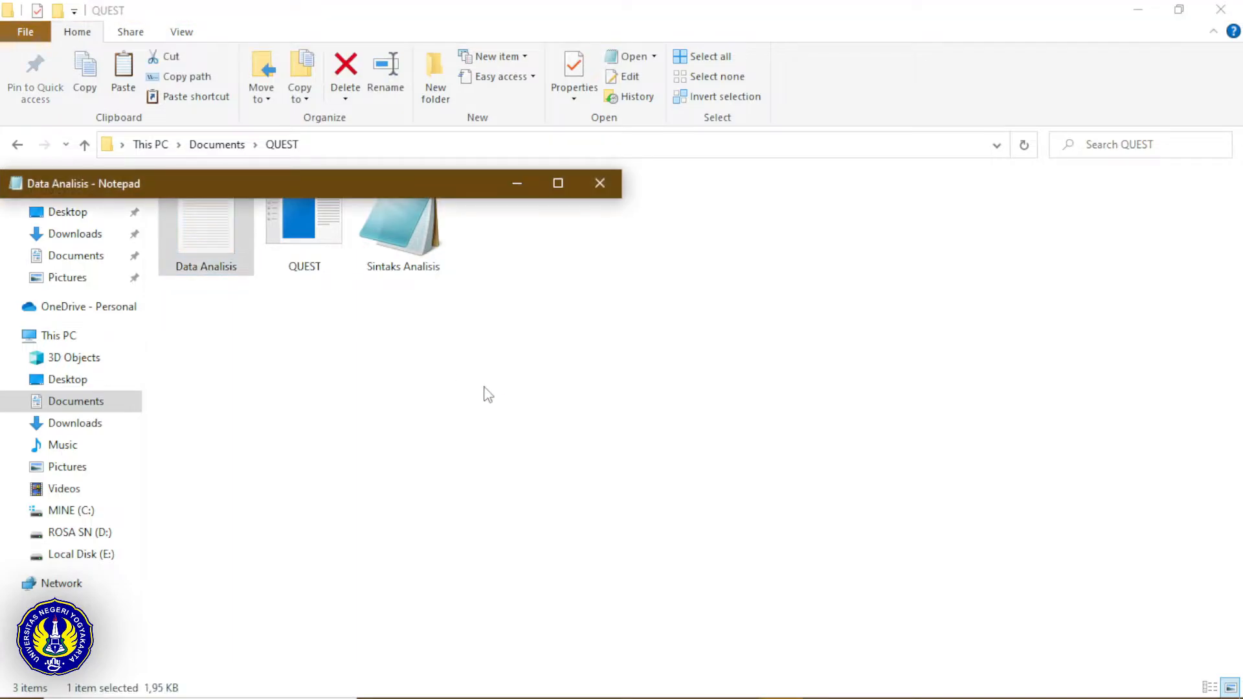
{"action": "left_click", "coordinate": [549, 184]}
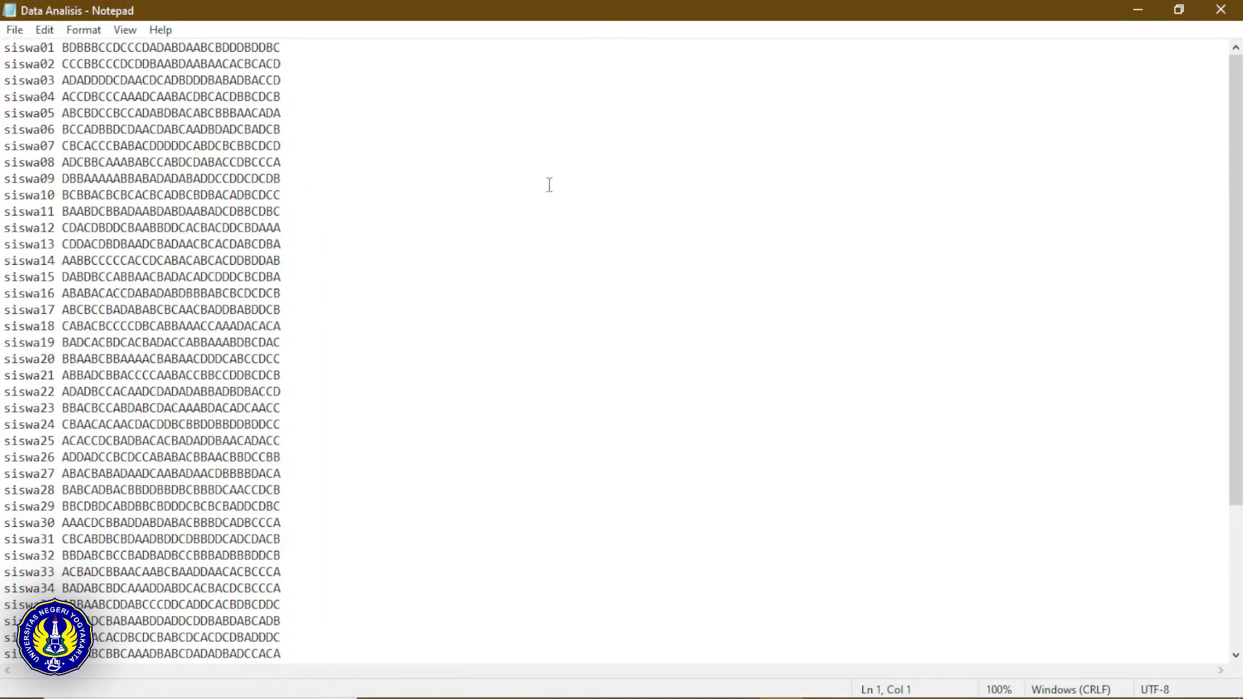
{"action": "key", "text": "super+Right"}
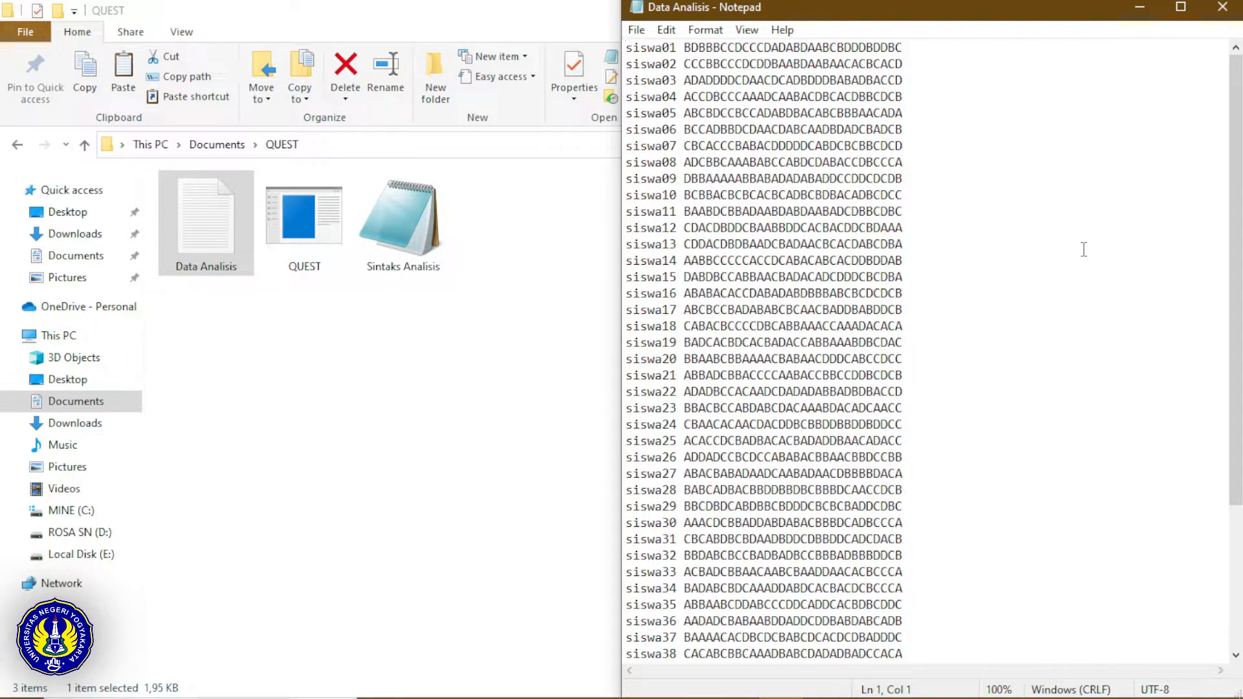
Step: Examine the layout of the first data row, with the student ID siswa01 followed by its answer string
{"action": "left_click_drag", "start_coordinate": [627, 47], "coordinate": [683, 48]}
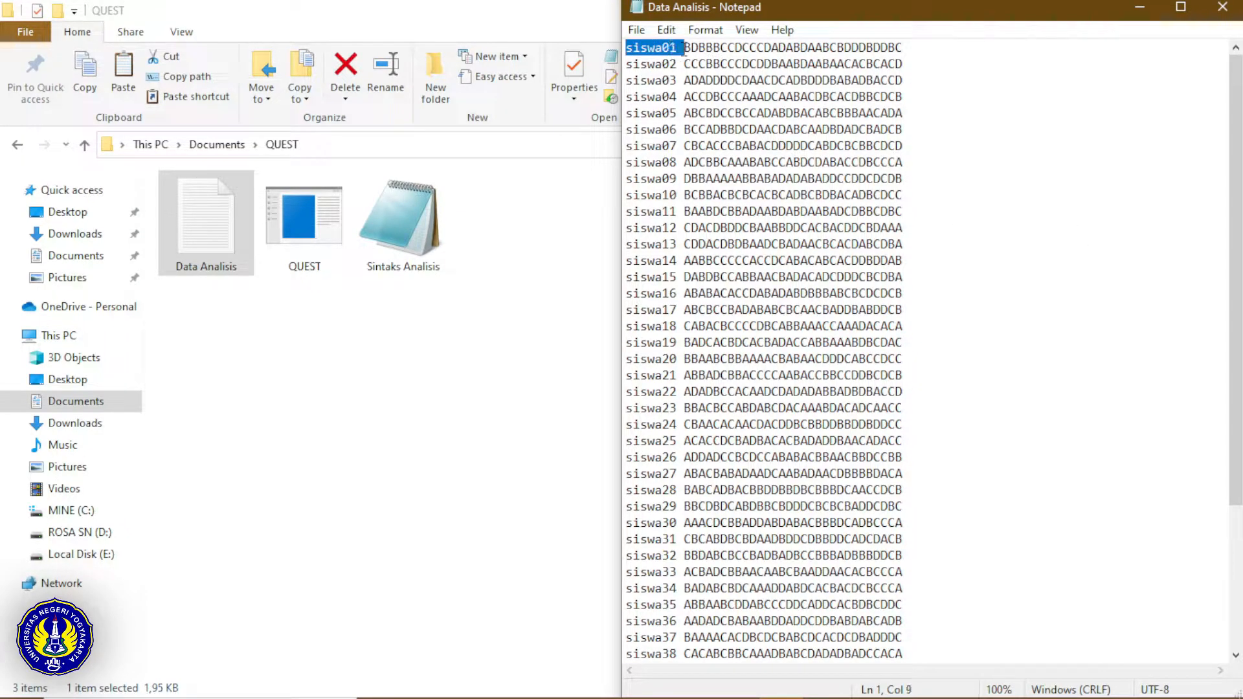
{"action": "left_click", "coordinate": [690, 48]}
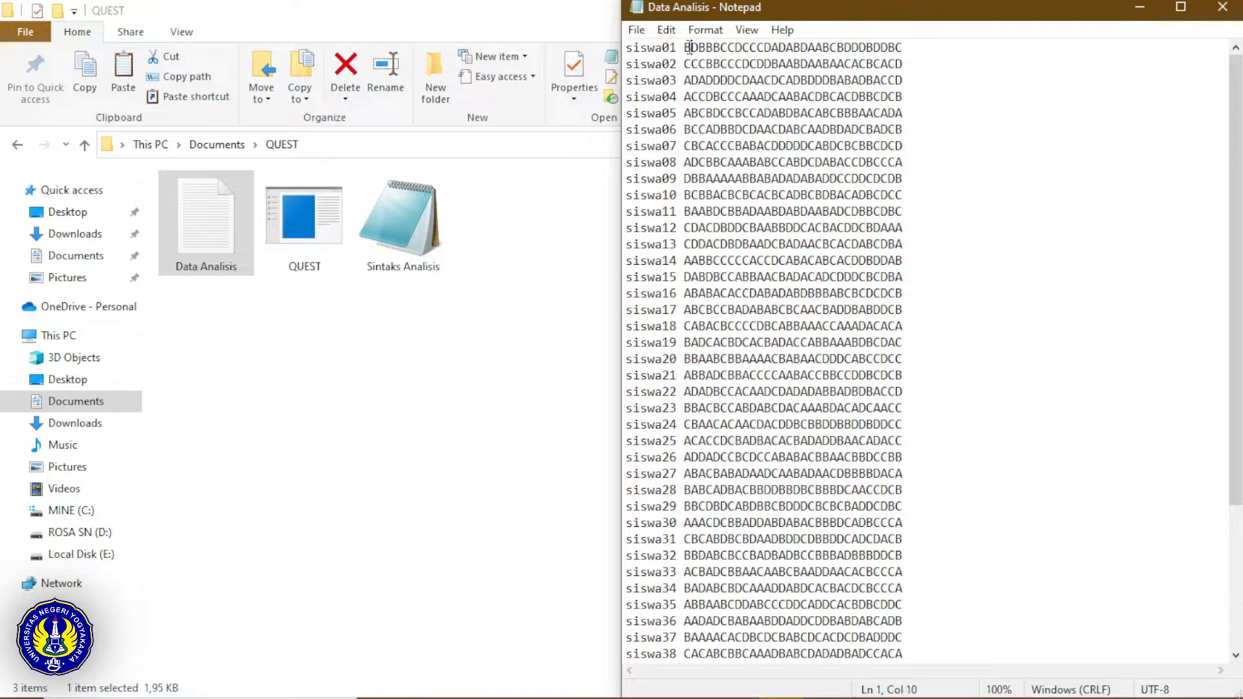
{"action": "left_click_drag", "start_coordinate": [691, 47], "coordinate": [896, 47]}
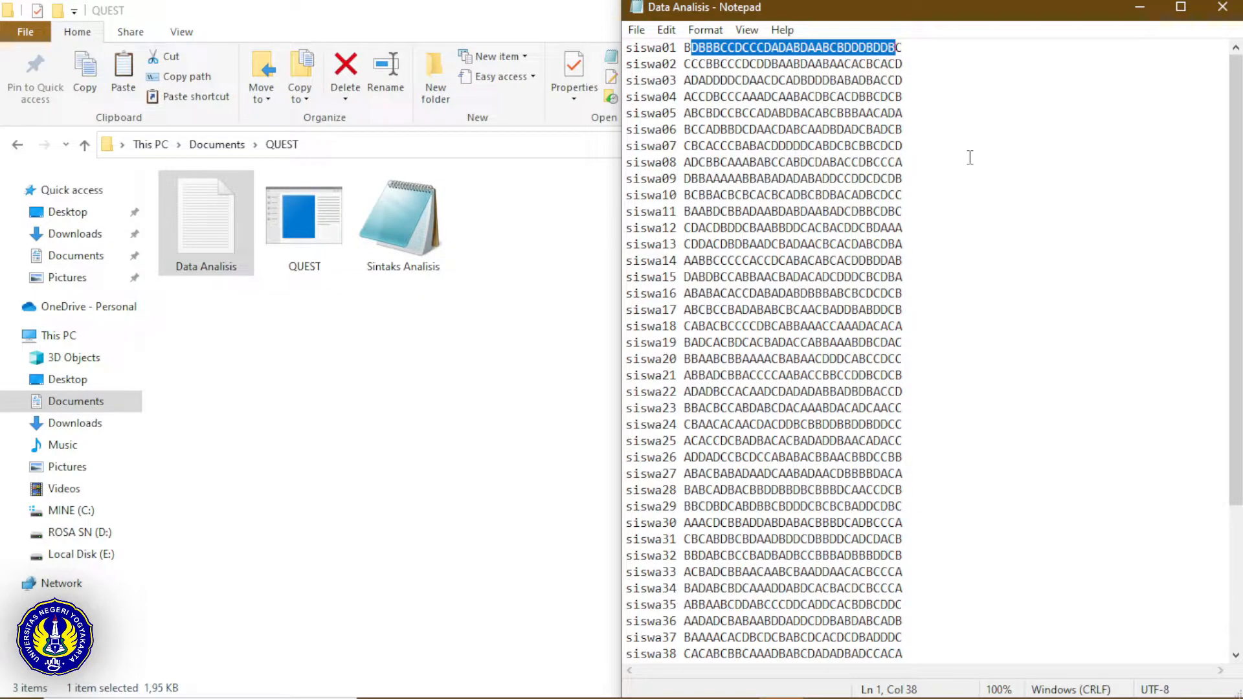
{"action": "left_click", "coordinate": [970, 158]}
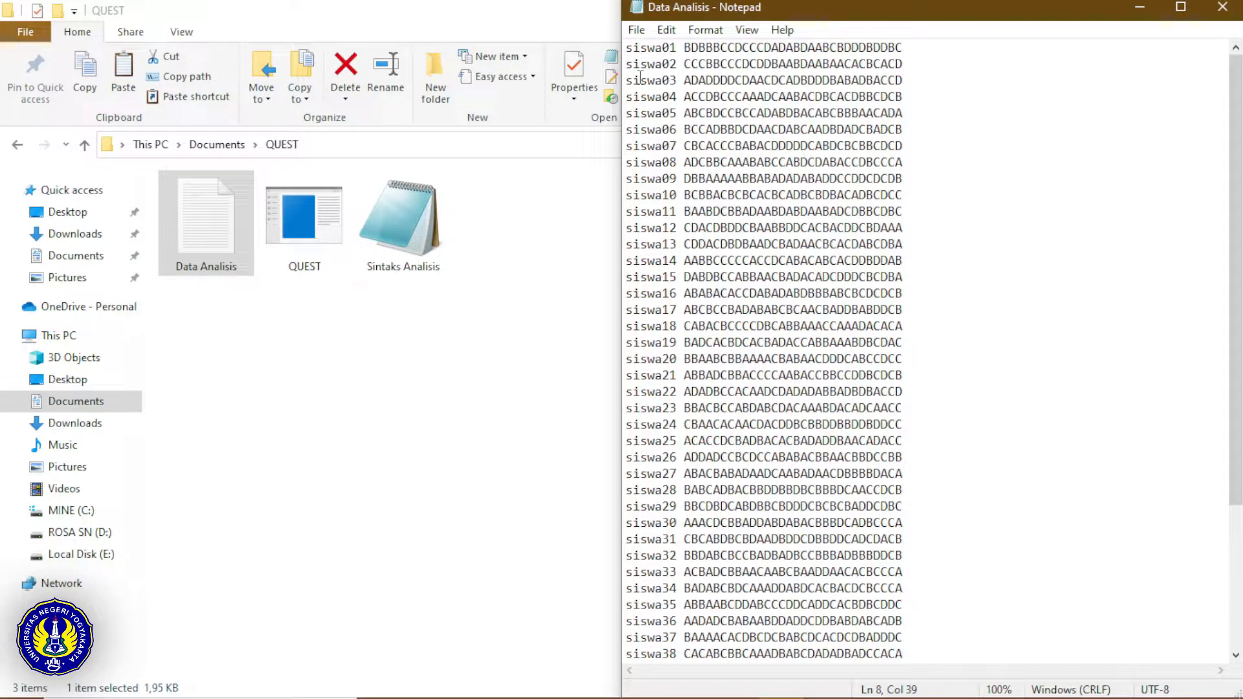
{"action": "scroll", "coordinate": [667, 361], "scroll_direction": "down", "scroll_amount": 3}
{"action": "scroll", "coordinate": [666, 361], "scroll_direction": "down", "scroll_amount": 1}
{"action": "scroll", "coordinate": [667, 360], "scroll_direction": "up", "scroll_amount": 4}
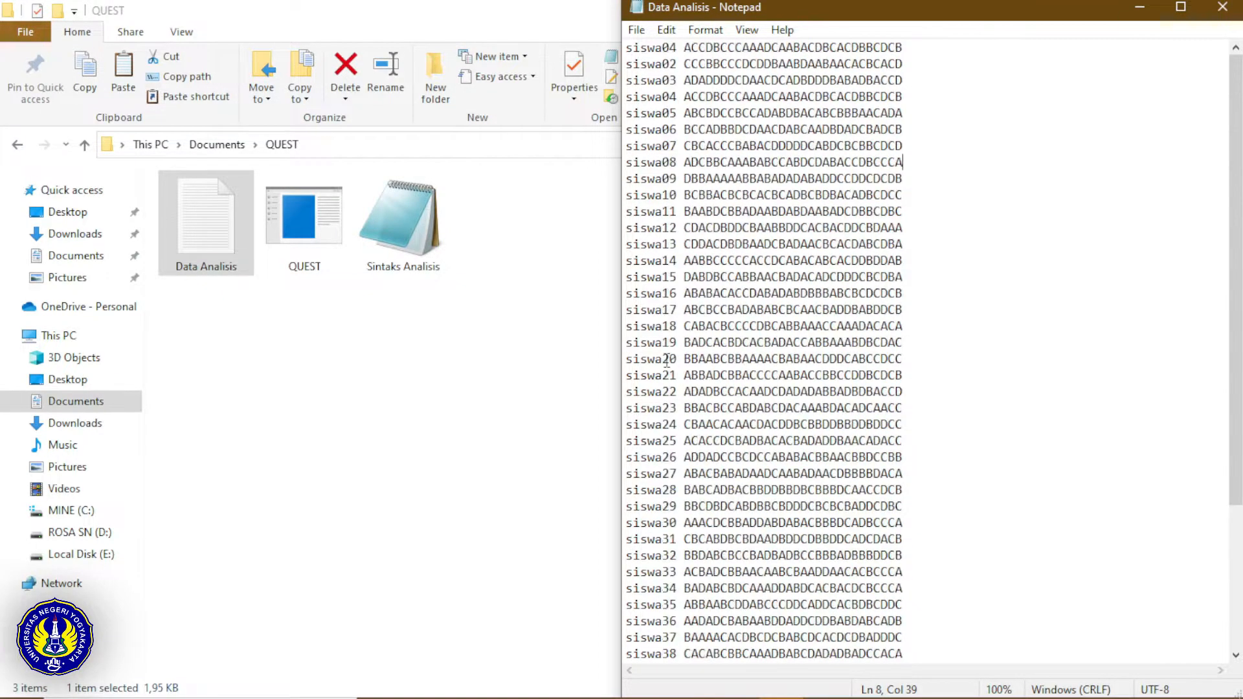
Step: Review the student IDs from siswa01 through siswa50 and the answer strings beside them
{"action": "left_click_drag", "start_coordinate": [626, 47], "coordinate": [676, 45]}
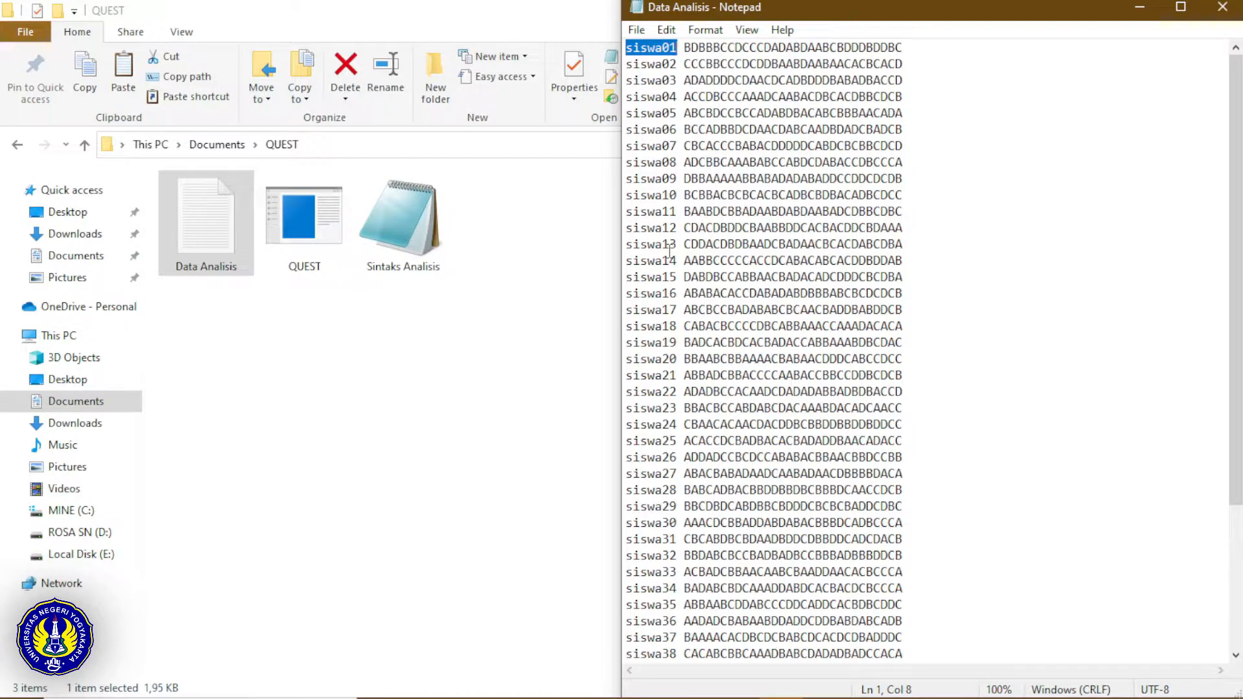
{"action": "scroll", "coordinate": [670, 252], "scroll_direction": "down", "scroll_amount": 4}
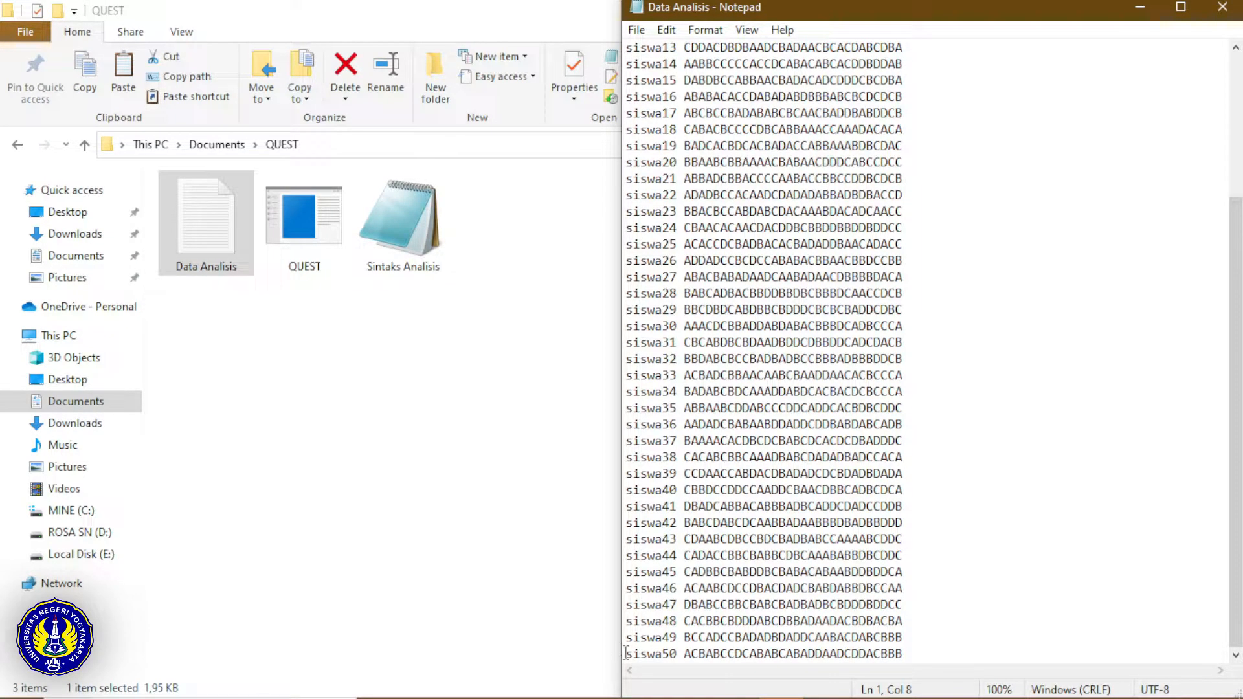
{"action": "left_click_drag", "start_coordinate": [626, 653], "coordinate": [676, 654]}
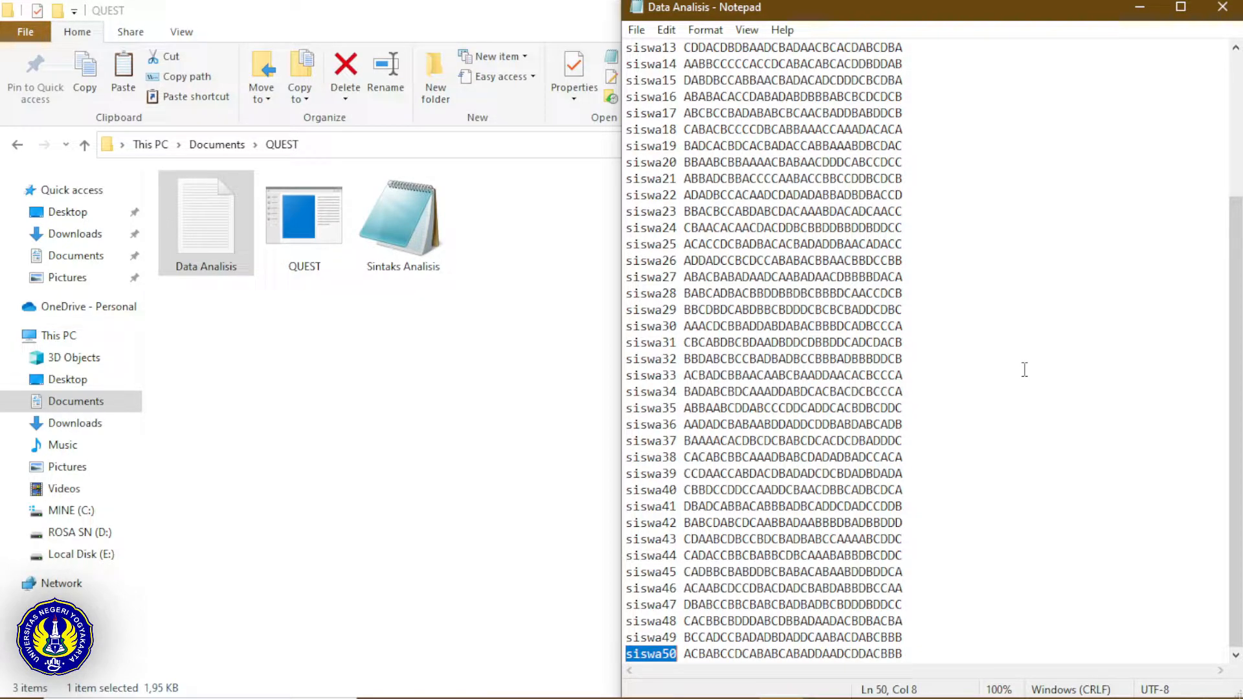
{"action": "scroll", "coordinate": [1024, 370], "scroll_direction": "up", "scroll_amount": 4}
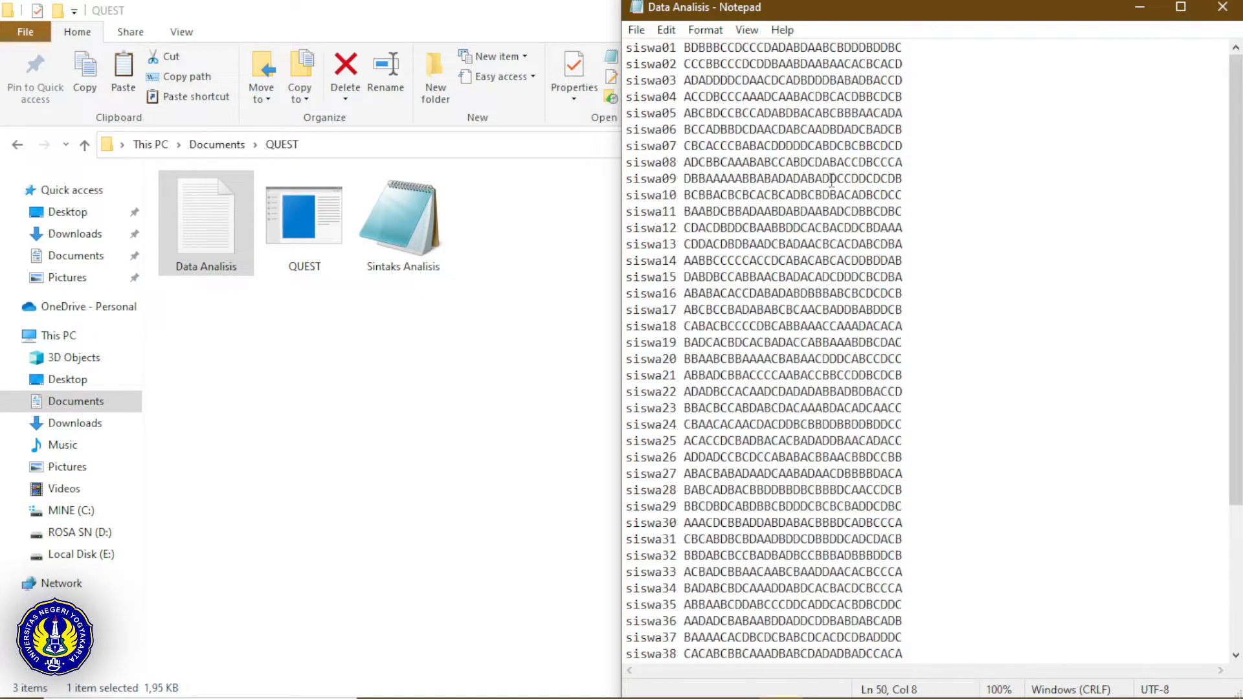
{"action": "left_click_drag", "start_coordinate": [684, 47], "coordinate": [903, 47]}
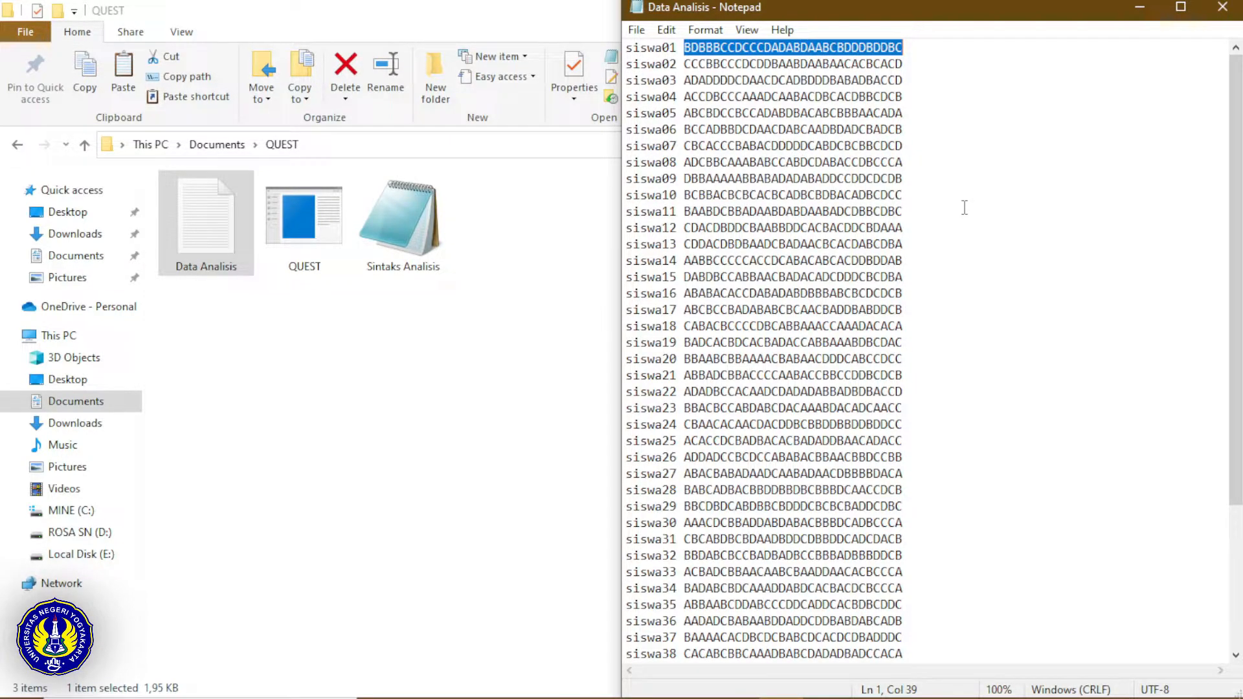
{"action": "scroll", "coordinate": [965, 208], "scroll_direction": "down", "scroll_amount": 4}
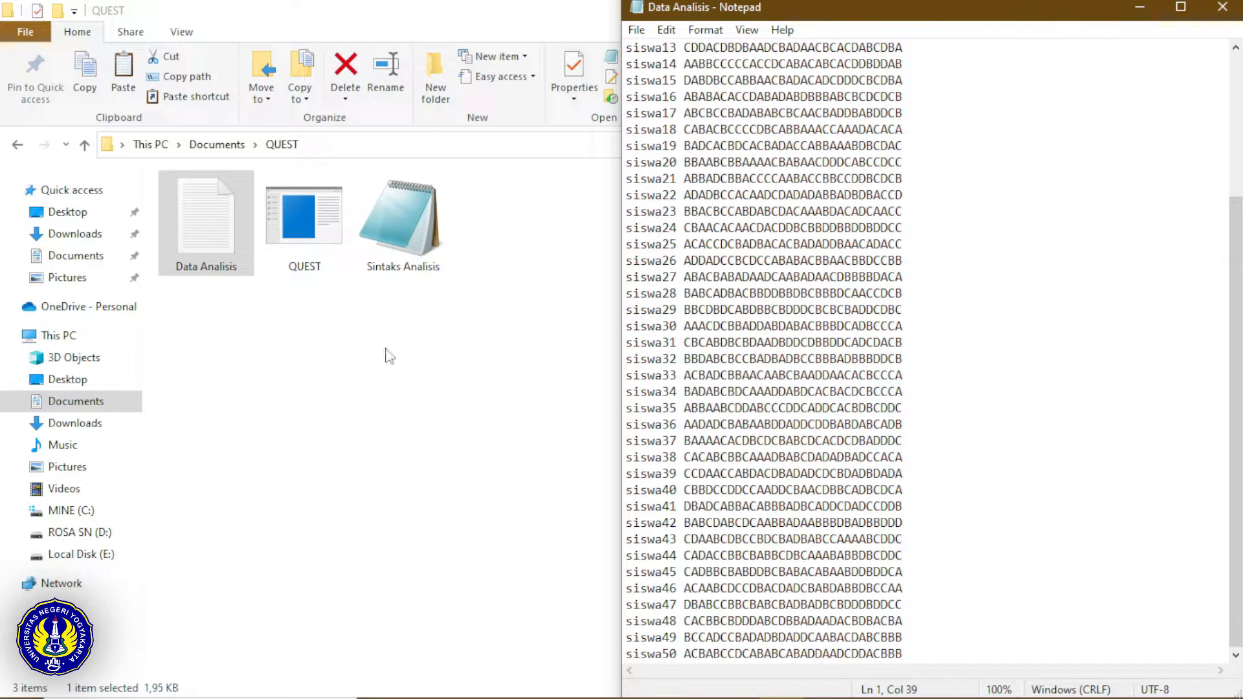
Step: Open the Sintaks Analisis file from the QUEST folder and place it side by side with the folder window
{"action": "left_click", "coordinate": [383, 391]}
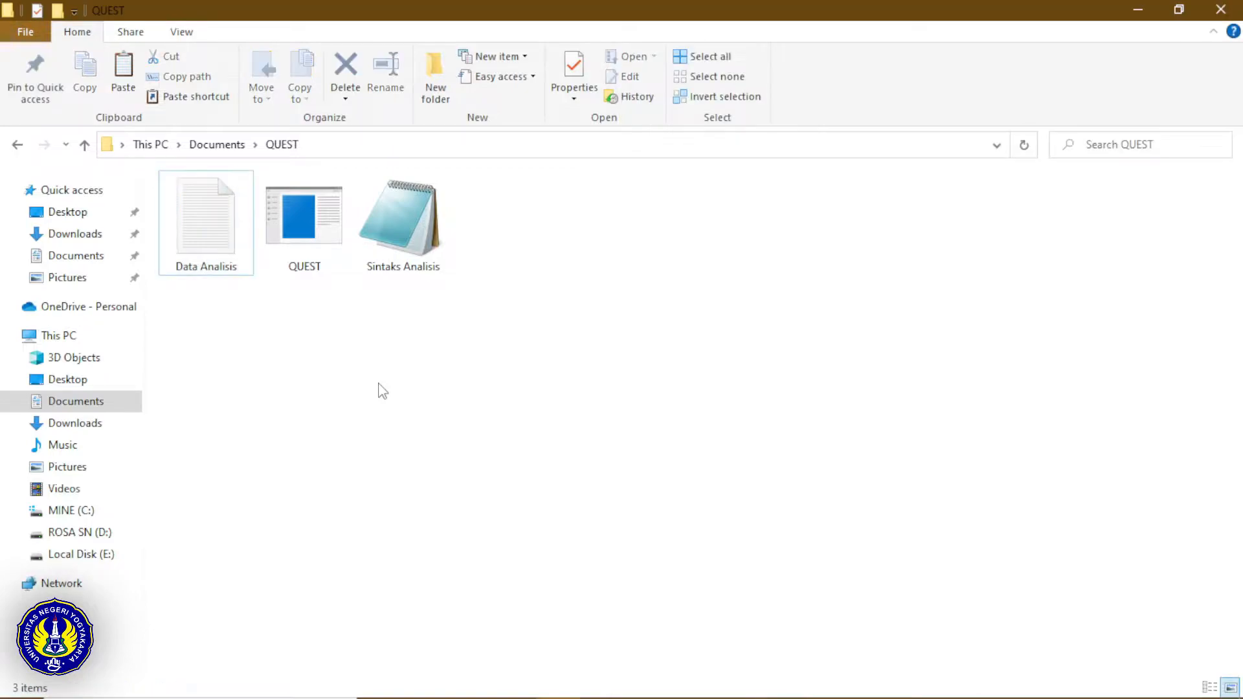
{"action": "double_click", "coordinate": [408, 213]}
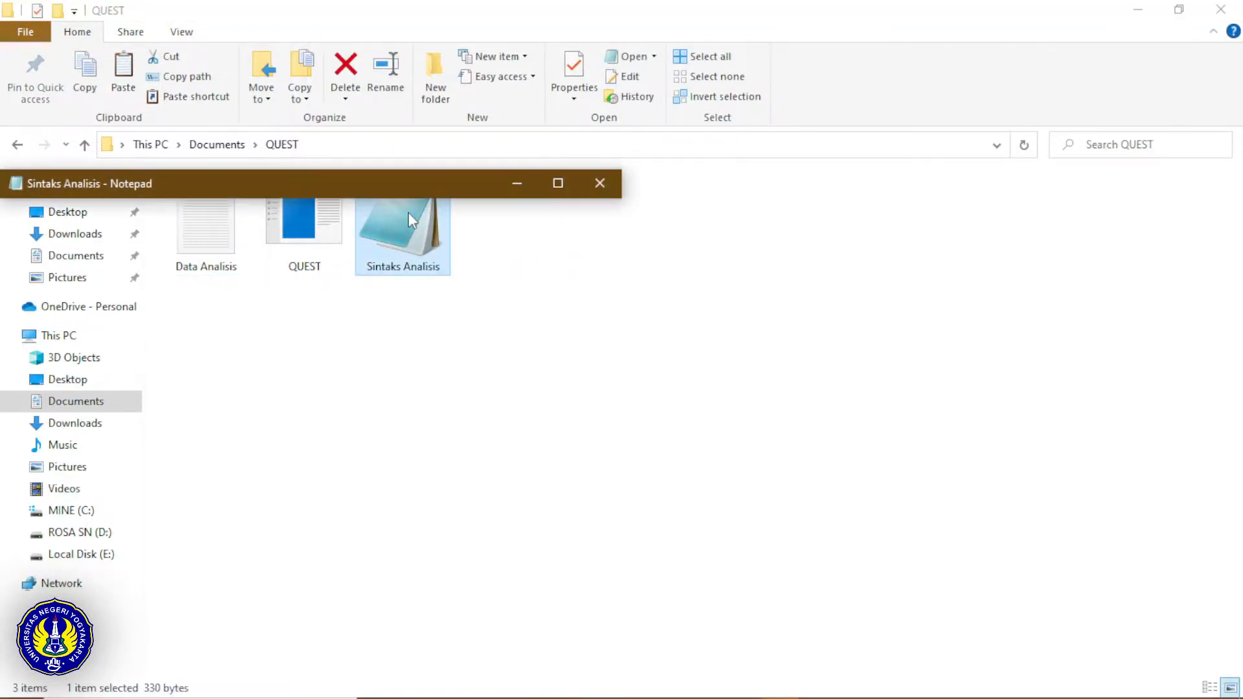
{"action": "left_click", "coordinate": [560, 185]}
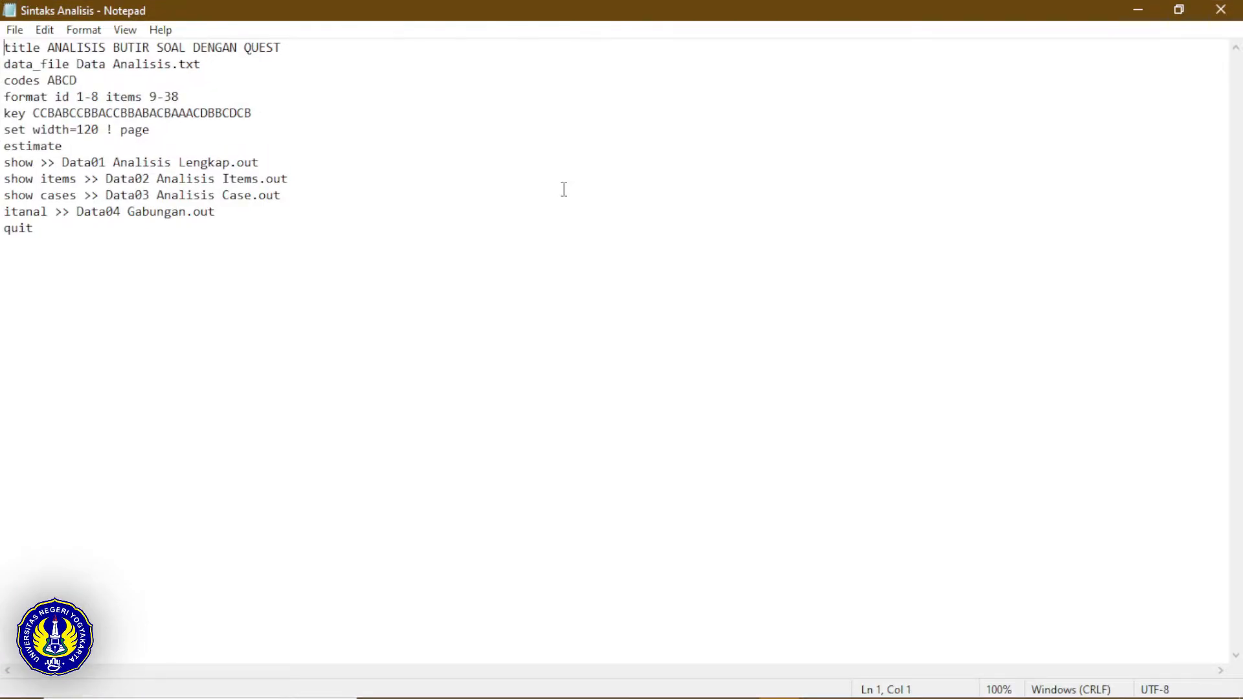
{"action": "key", "text": "super+Right"}
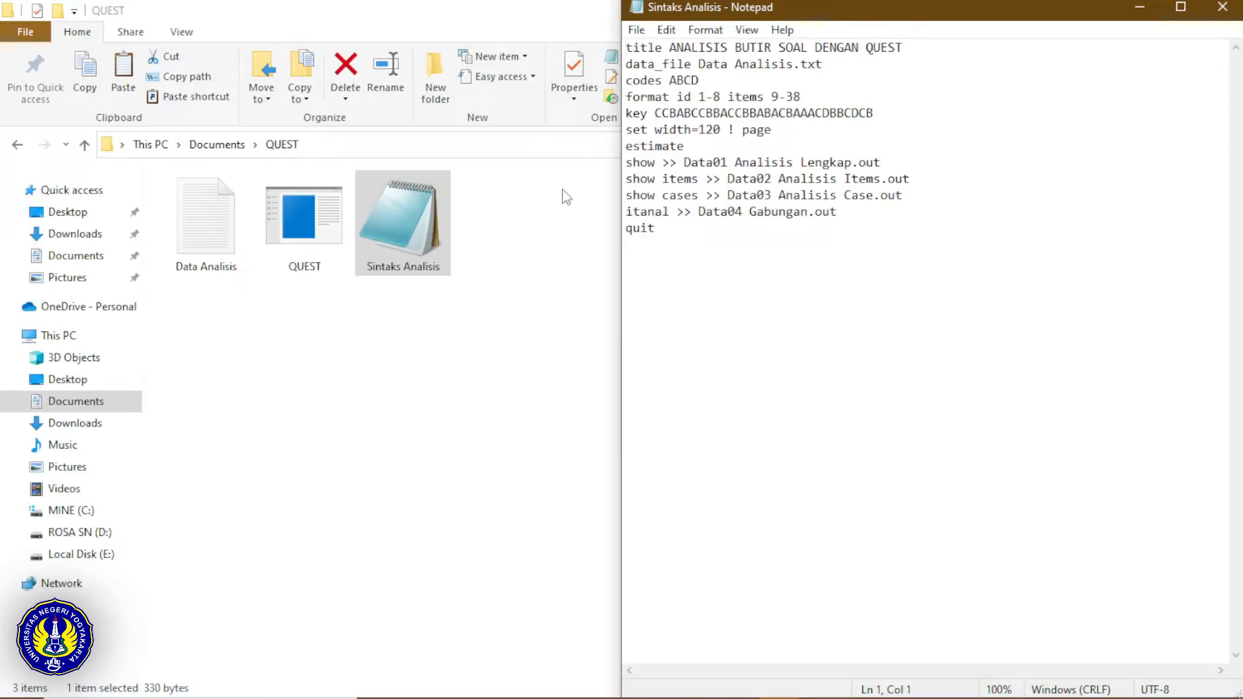
Step: Examine the title line and the data_file line, including the referenced file name Data Analisis.txt, in the syntax file
{"action": "left_click", "coordinate": [781, 273]}
{"action": "left_click_drag", "start_coordinate": [626, 49], "coordinate": [663, 52]}
{"action": "left_click_drag", "start_coordinate": [670, 51], "coordinate": [913, 50]}
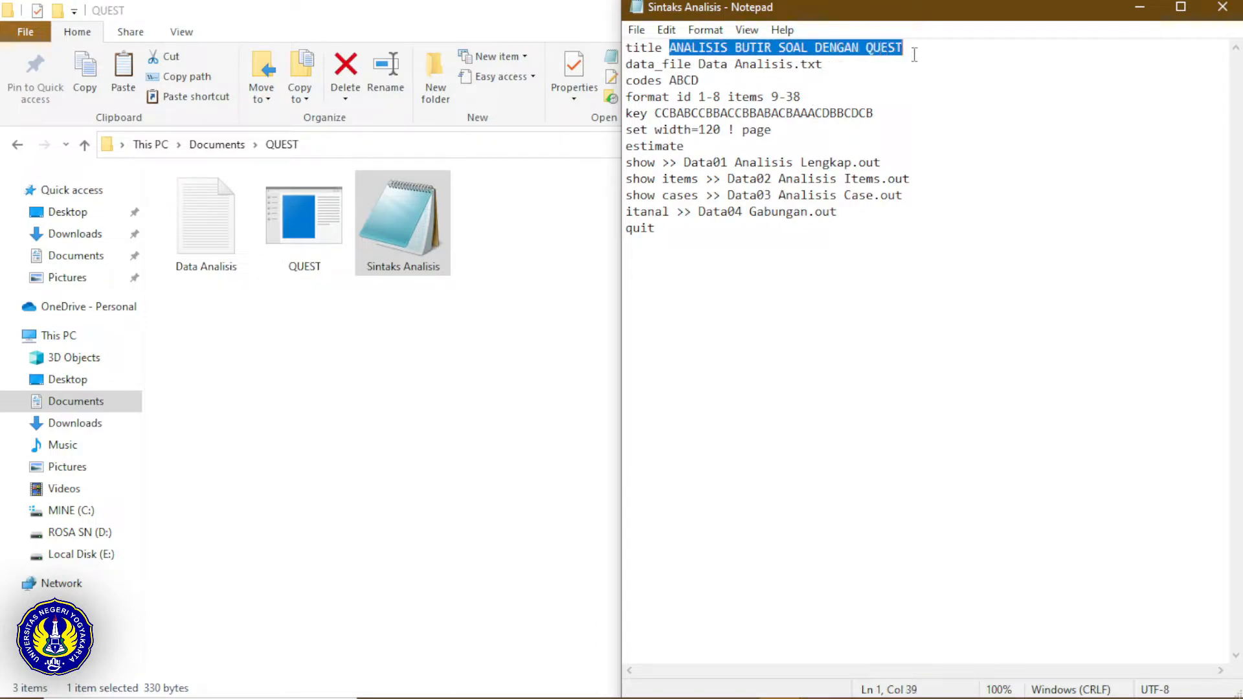
{"action": "left_click", "coordinate": [1032, 229]}
{"action": "left_click_drag", "start_coordinate": [628, 64], "coordinate": [692, 64]}
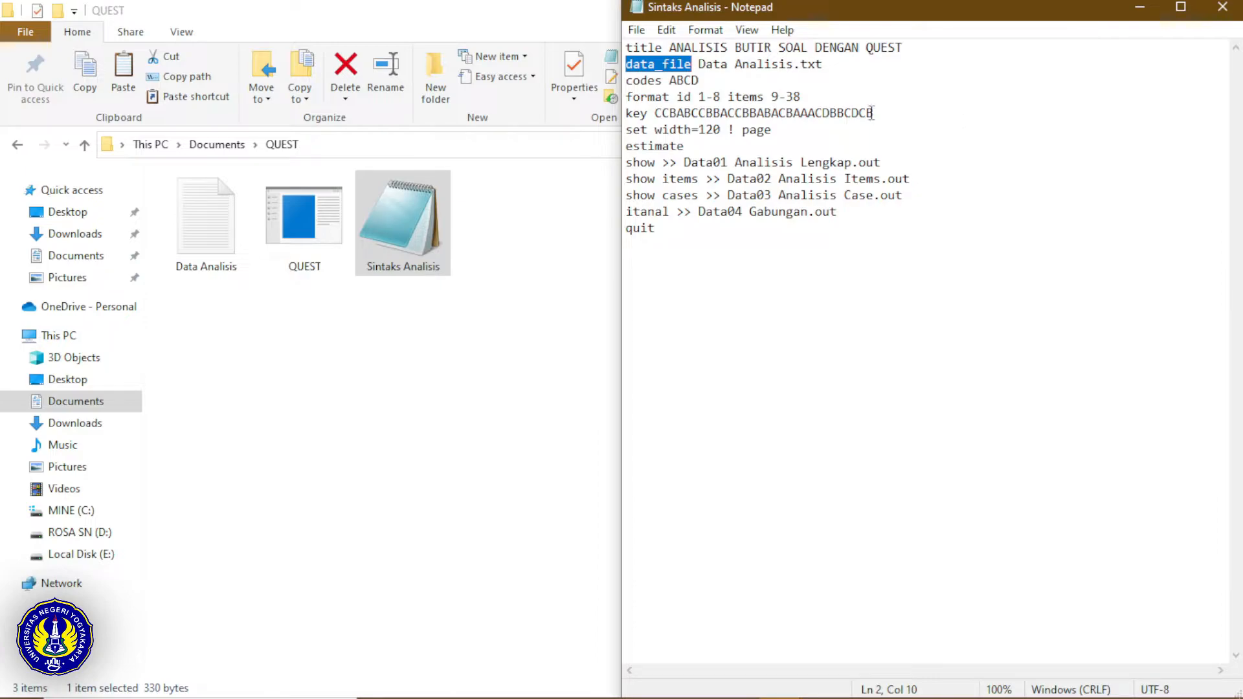
{"action": "left_click_drag", "start_coordinate": [708, 66], "coordinate": [839, 65]}
{"action": "left_click", "coordinate": [695, 64]}
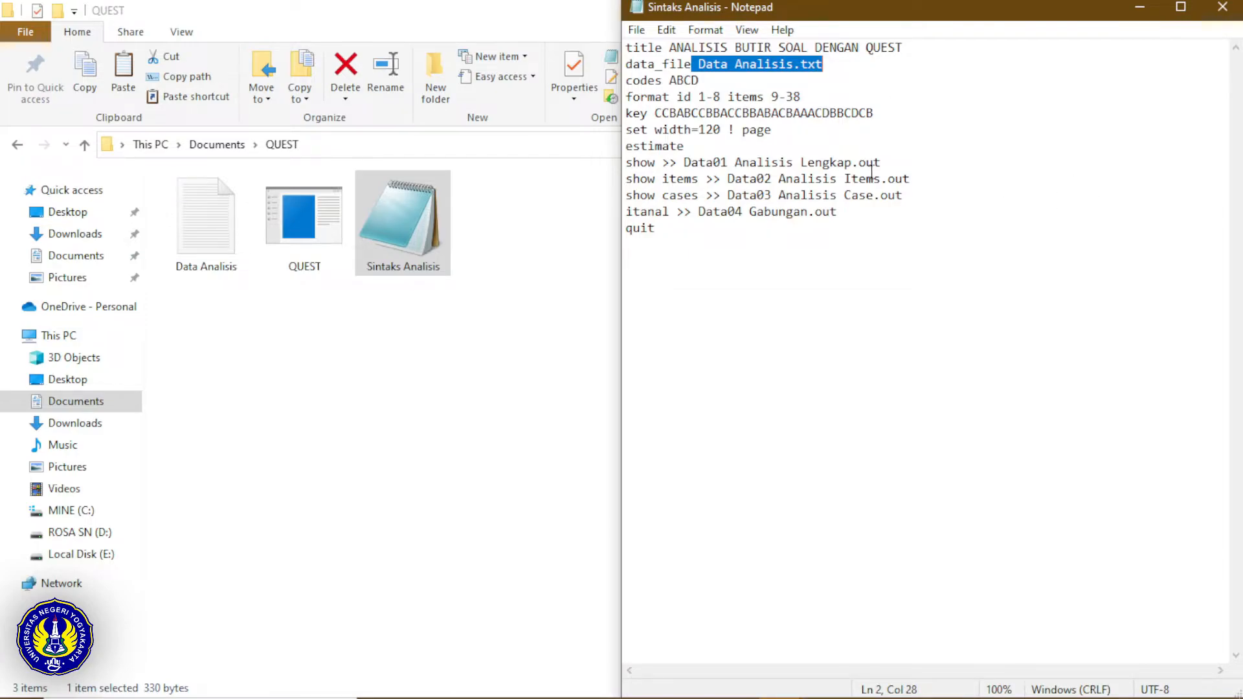
Step: Examine the codes line with its ABCD answer options and the start of the format id line
{"action": "left_click_drag", "start_coordinate": [627, 80], "coordinate": [663, 81]}
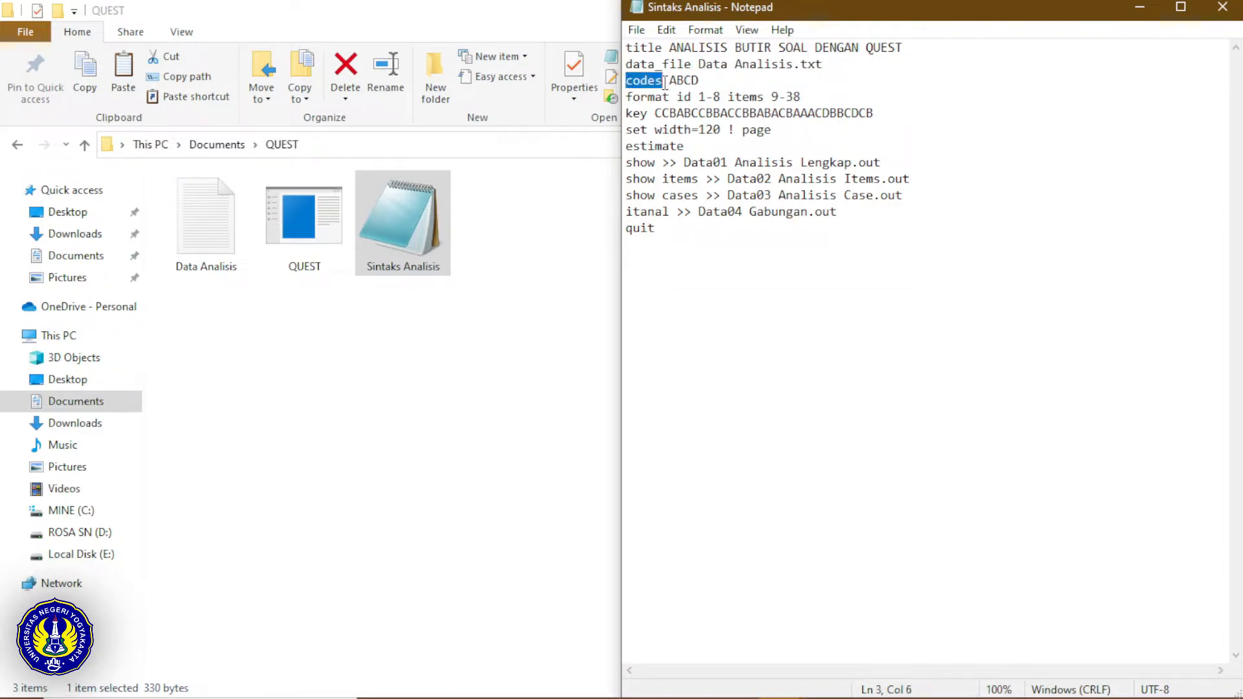
{"action": "left_click", "coordinate": [919, 90]}
{"action": "double_click", "coordinate": [669, 83]}
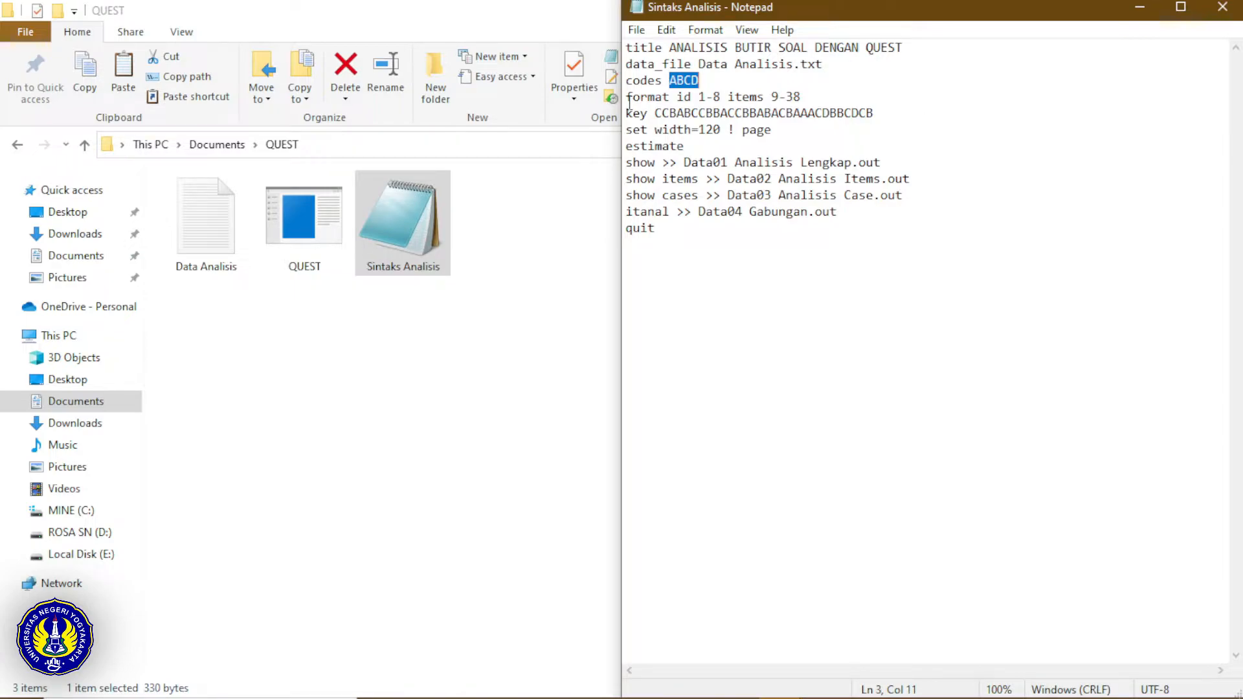
{"action": "left_click_drag", "start_coordinate": [625, 97], "coordinate": [691, 101]}
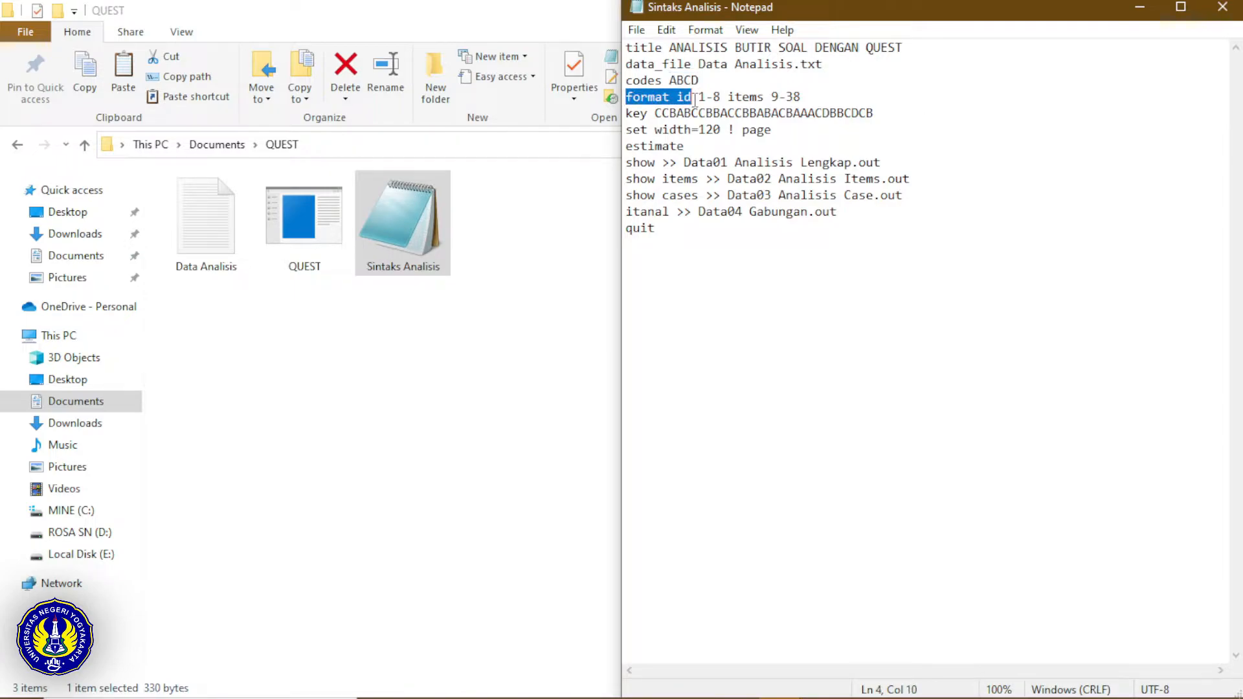
Step: Arrange the Sintaks Analisis and Data Analisis windows side by side, with the syntax file on the left
{"action": "left_click", "coordinate": [1076, 148]}
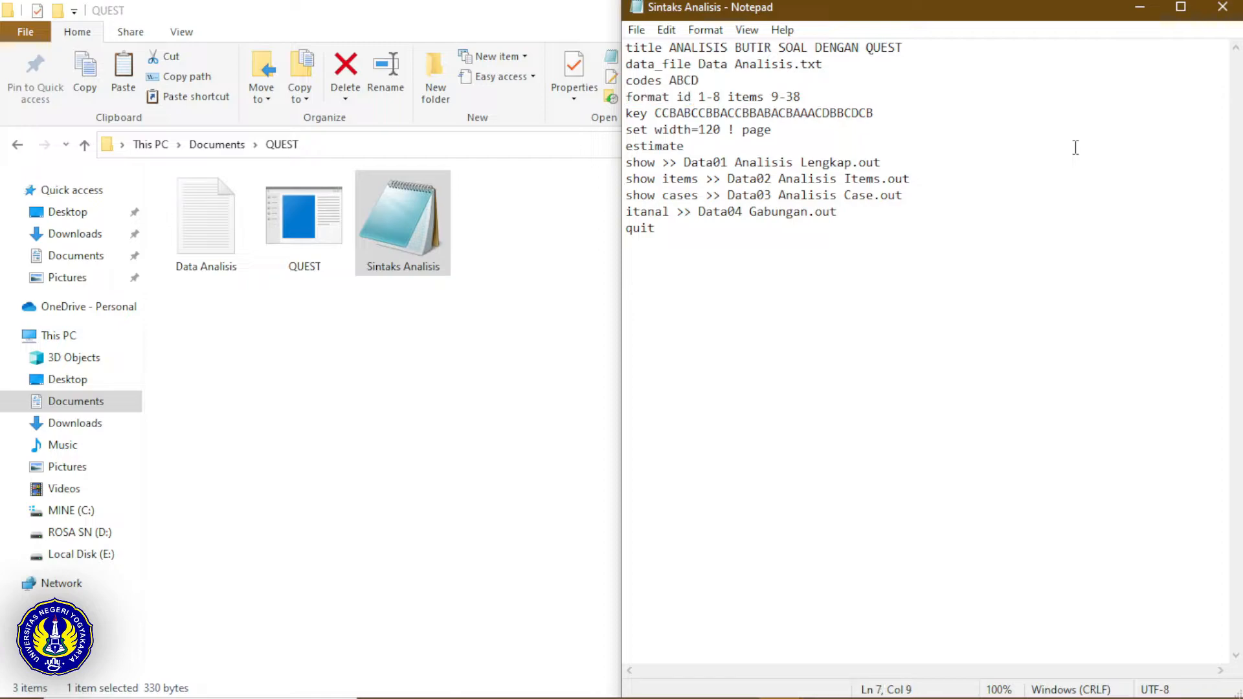
{"action": "key", "text": "super+Left"}
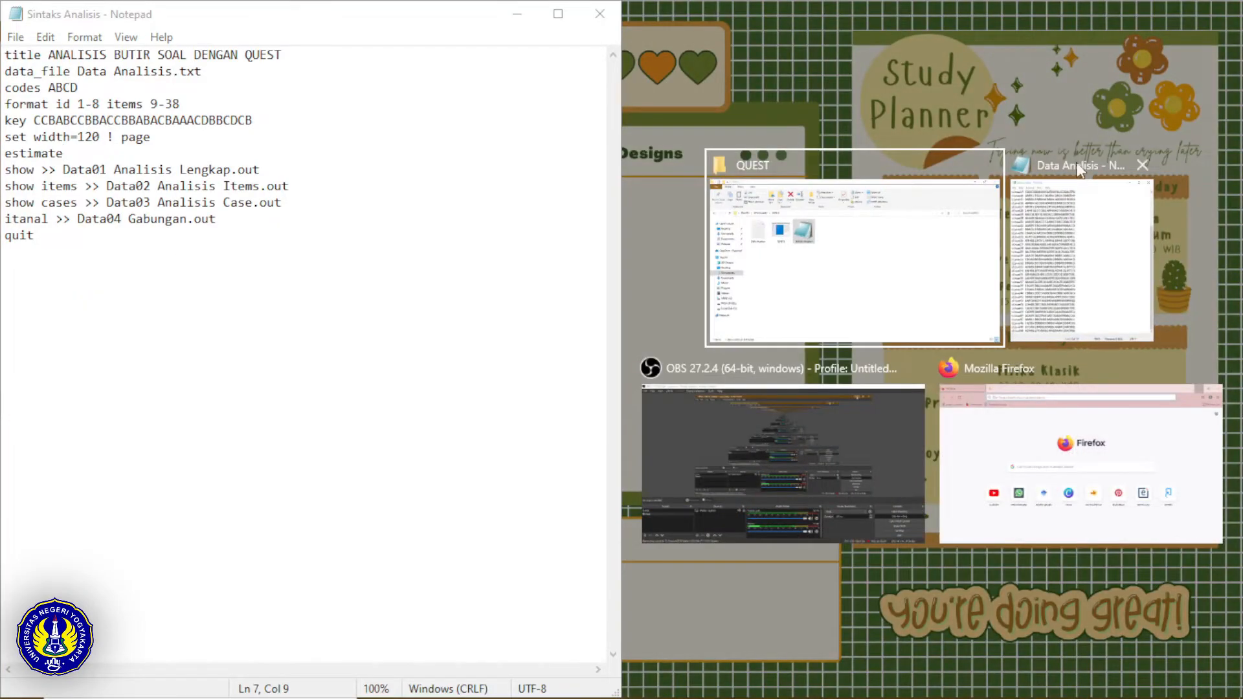
{"action": "left_click", "coordinate": [1114, 252]}
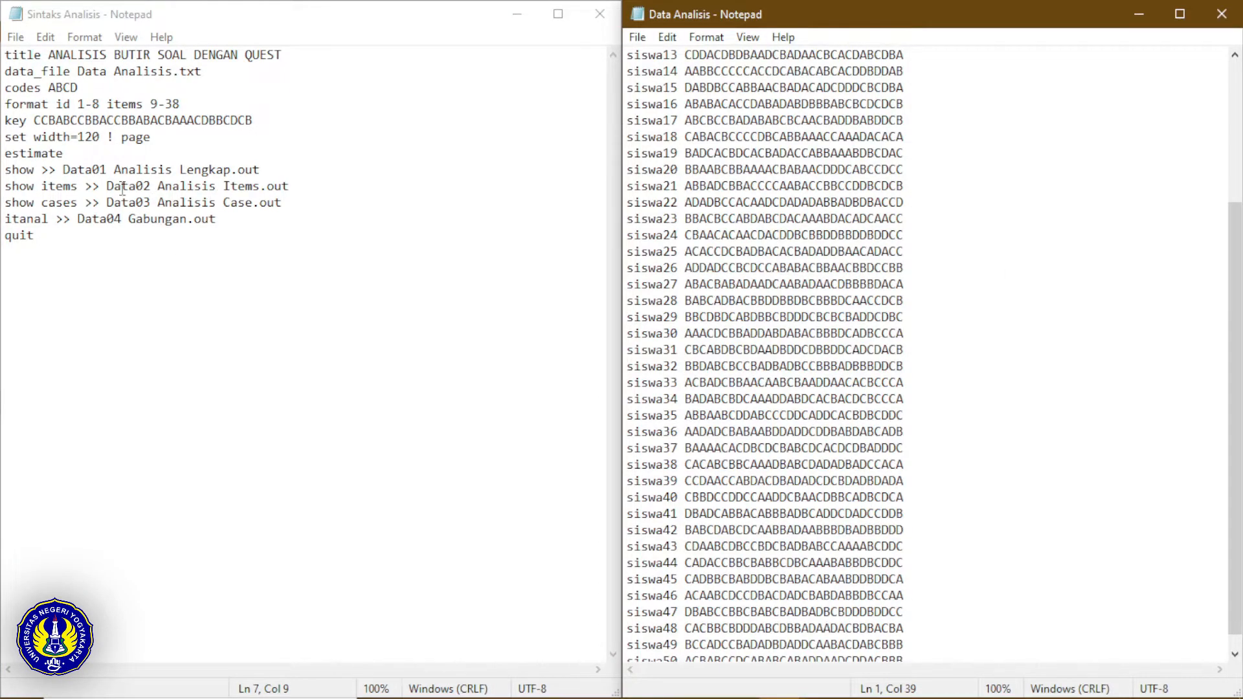
Step: Compare the id range 1-8 in the format line with the character columns of the student ID siswa01
{"action": "left_click_drag", "start_coordinate": [78, 104], "coordinate": [107, 104]}
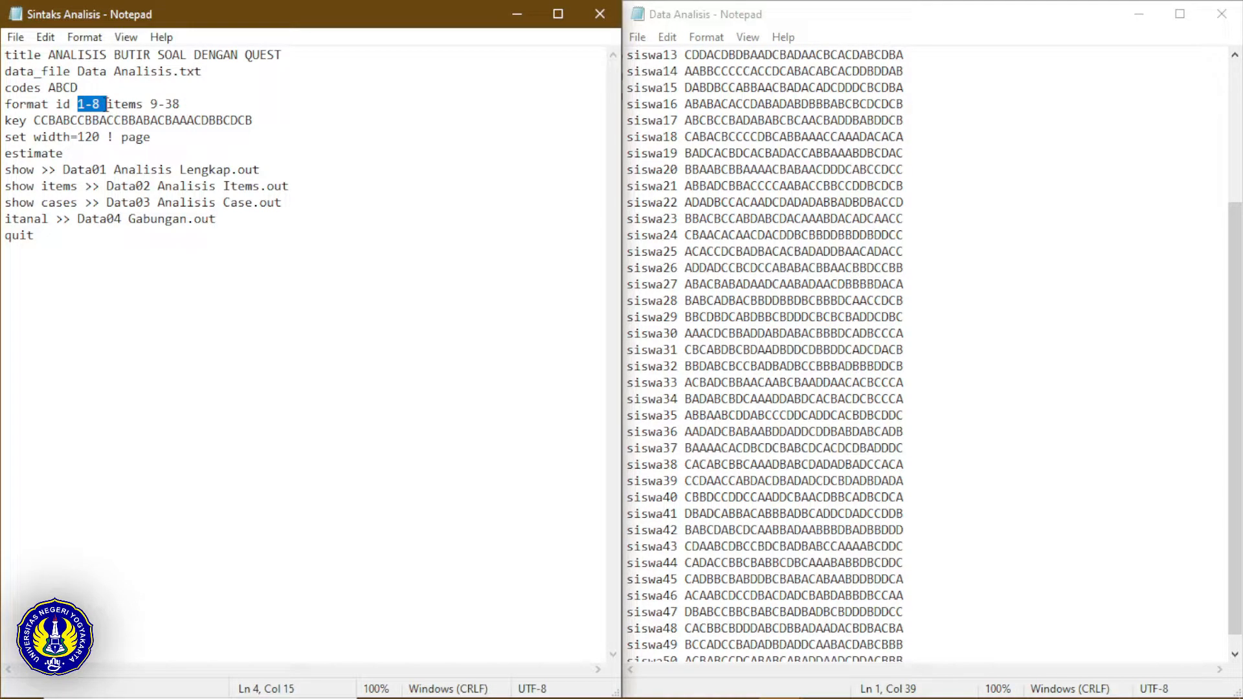
{"action": "scroll", "coordinate": [816, 153], "scroll_direction": "up", "scroll_amount": 4}
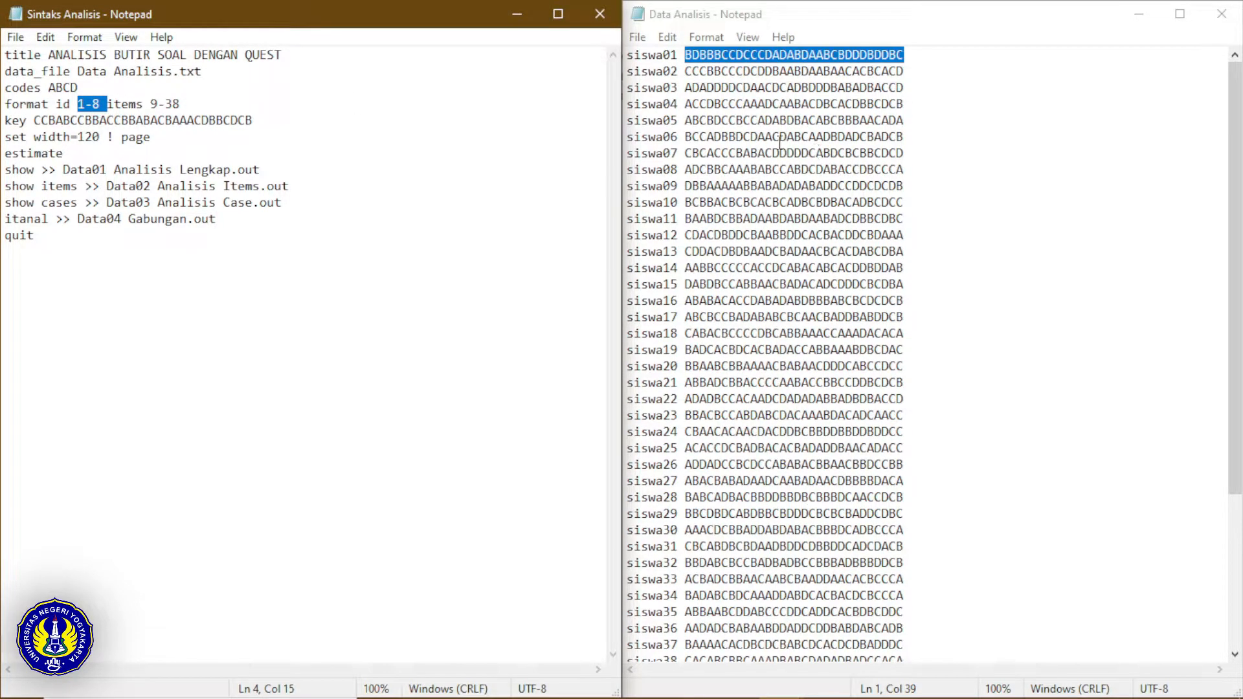
{"action": "left_click", "coordinate": [631, 59]}
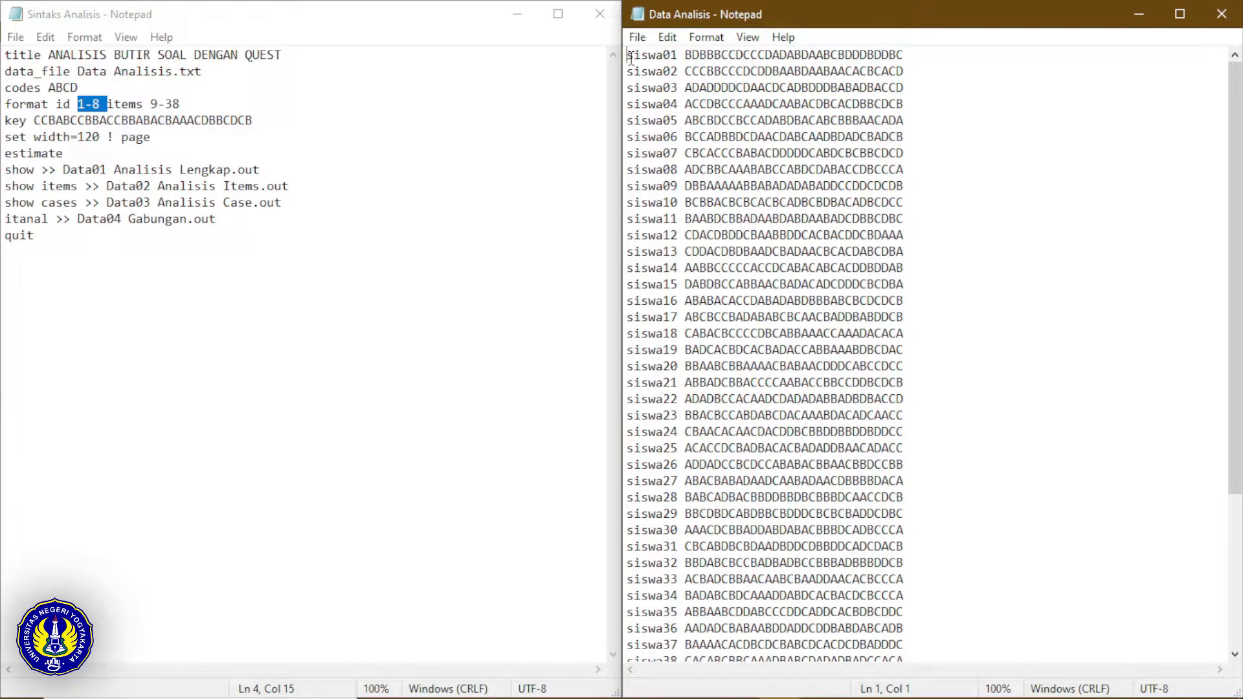
{"action": "left_click", "coordinate": [677, 57]}
{"action": "left_click", "coordinate": [629, 55]}
{"action": "left_click", "coordinate": [675, 55]}
{"action": "left_click", "coordinate": [91, 104]}
{"action": "left_click_drag", "start_coordinate": [108, 104], "coordinate": [78, 104]}
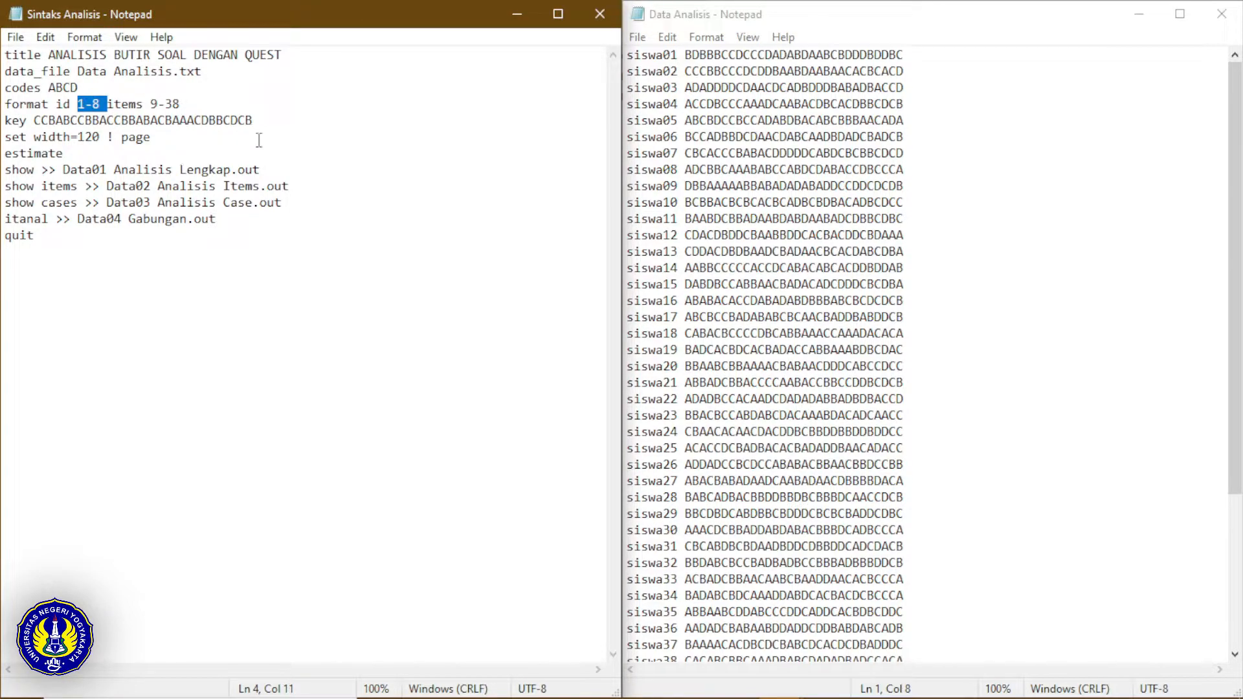
Step: Compare the items range 9-38 in the format line with the first and last answer columns of the siswa01 row
{"action": "left_click", "coordinate": [249, 97]}
{"action": "left_click_drag", "start_coordinate": [201, 103], "coordinate": [151, 104]}
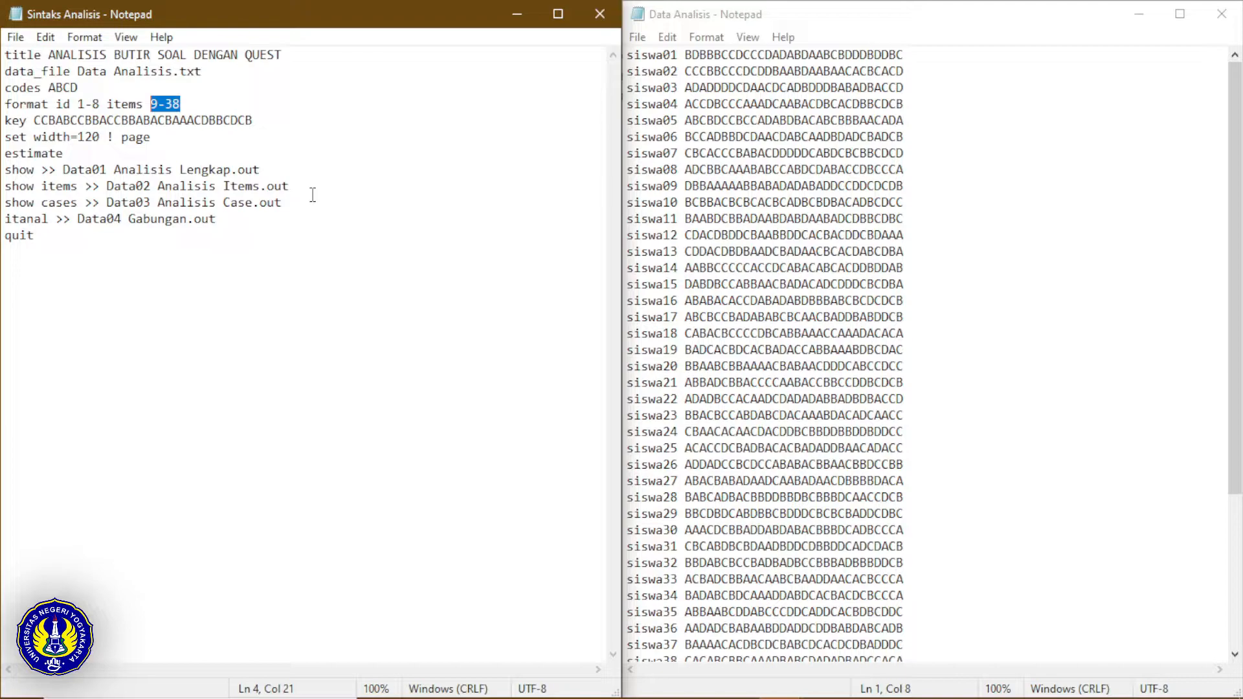
{"action": "left_click", "coordinate": [686, 55]}
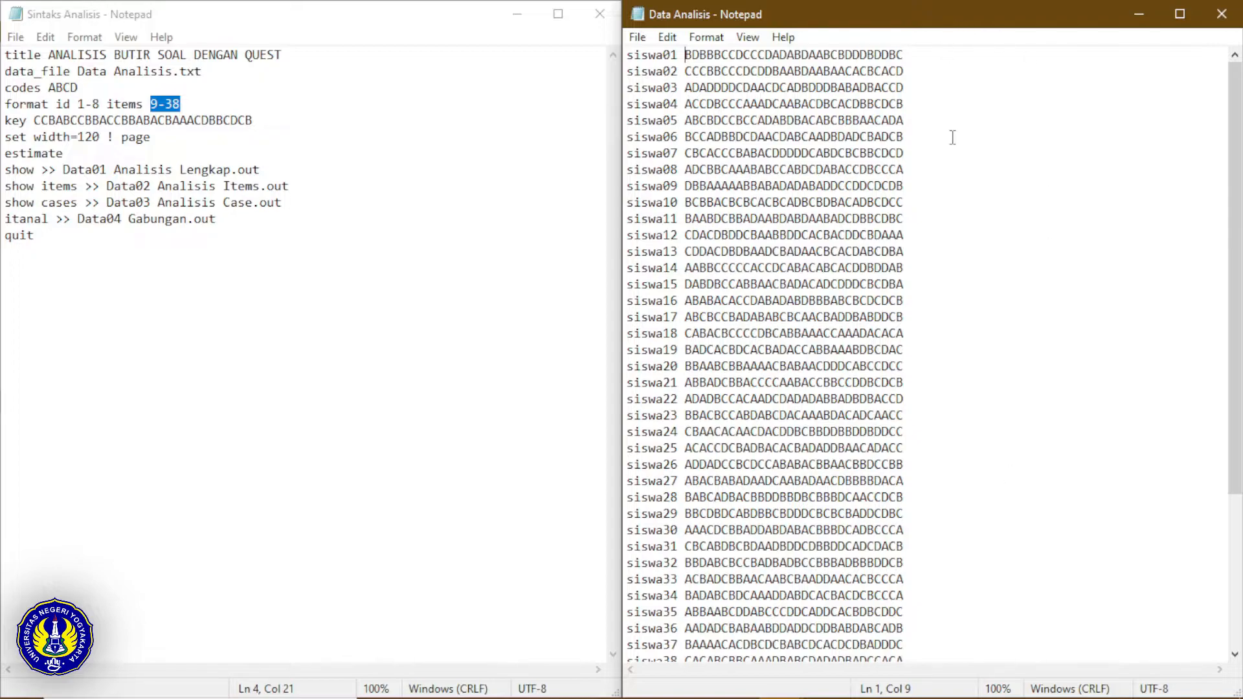
{"action": "left_click", "coordinate": [900, 56]}
{"action": "left_click", "coordinate": [312, 119]}
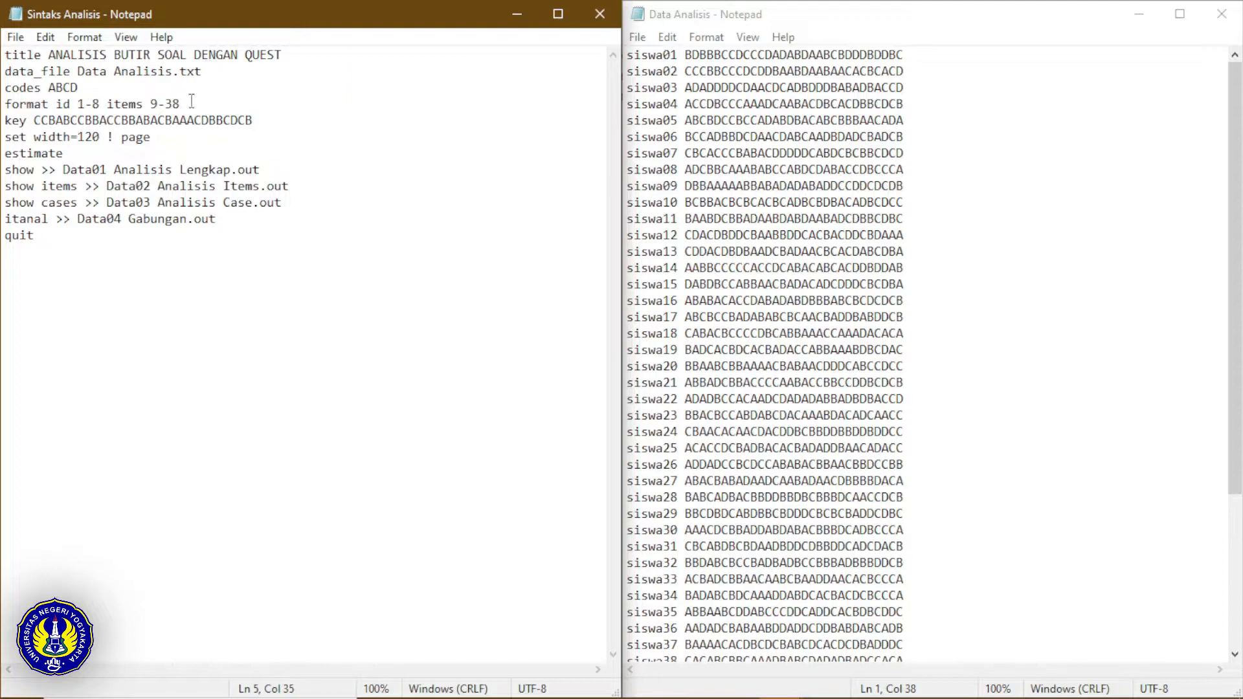
Step: Examine the items 9-38 range in the format line and move the syntax file's window beside the QUEST folder
{"action": "left_click_drag", "start_coordinate": [194, 104], "coordinate": [106, 104]}
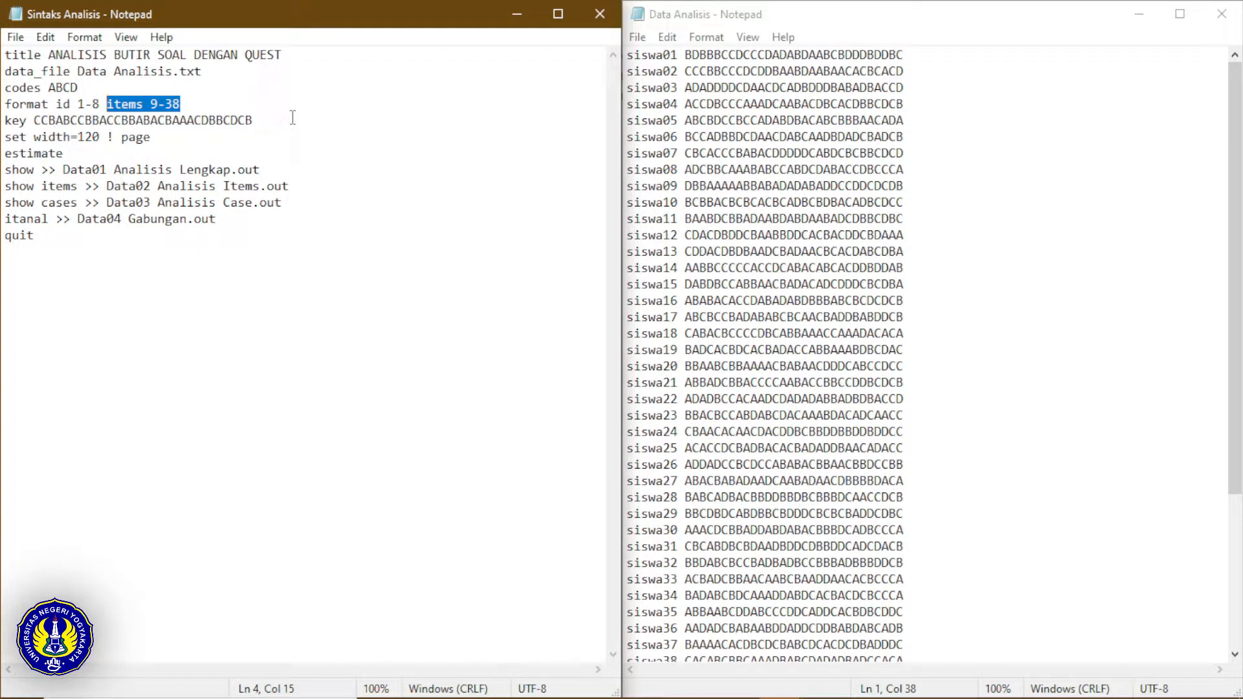
{"action": "left_click", "coordinate": [397, 134]}
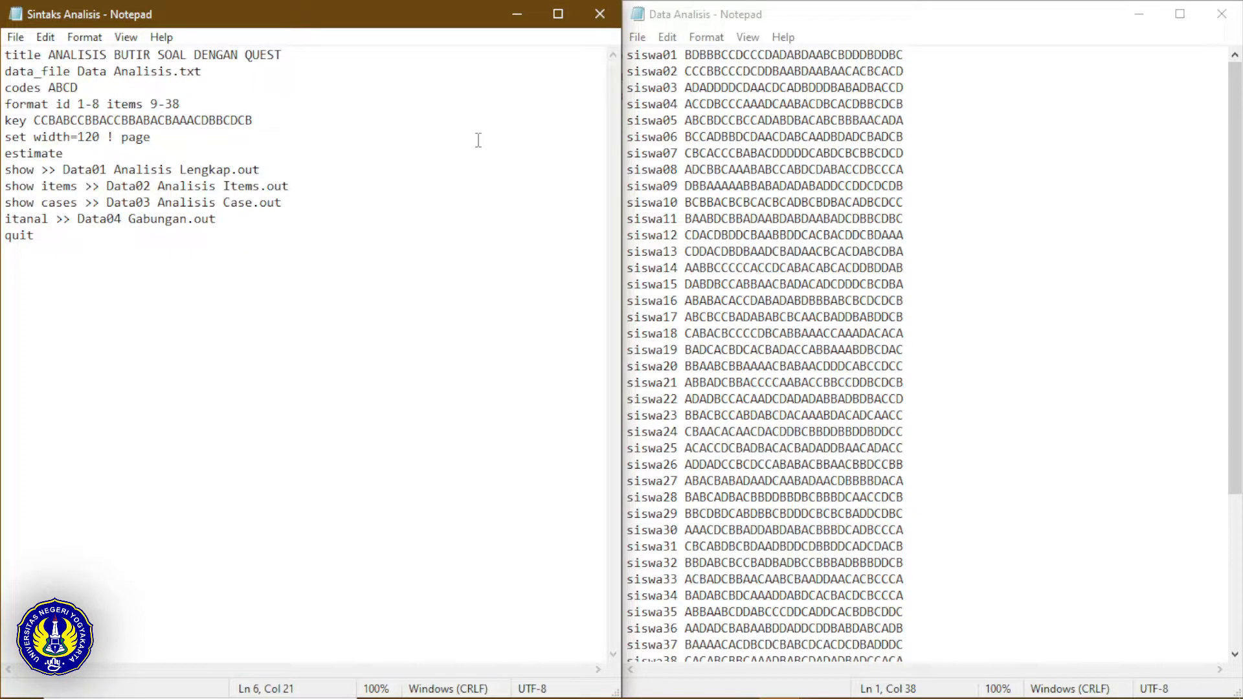
{"action": "key", "text": "super+Down"}
{"action": "left_click", "coordinate": [558, 184]}
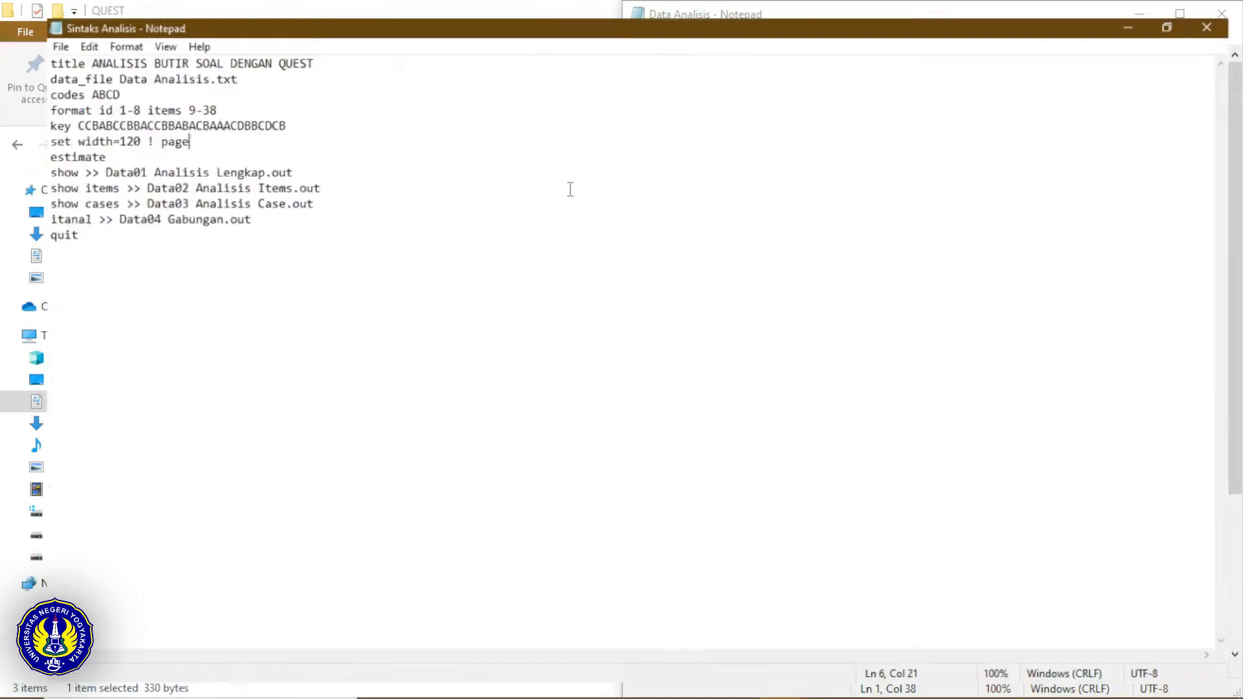
{"action": "key", "text": "super+Right"}
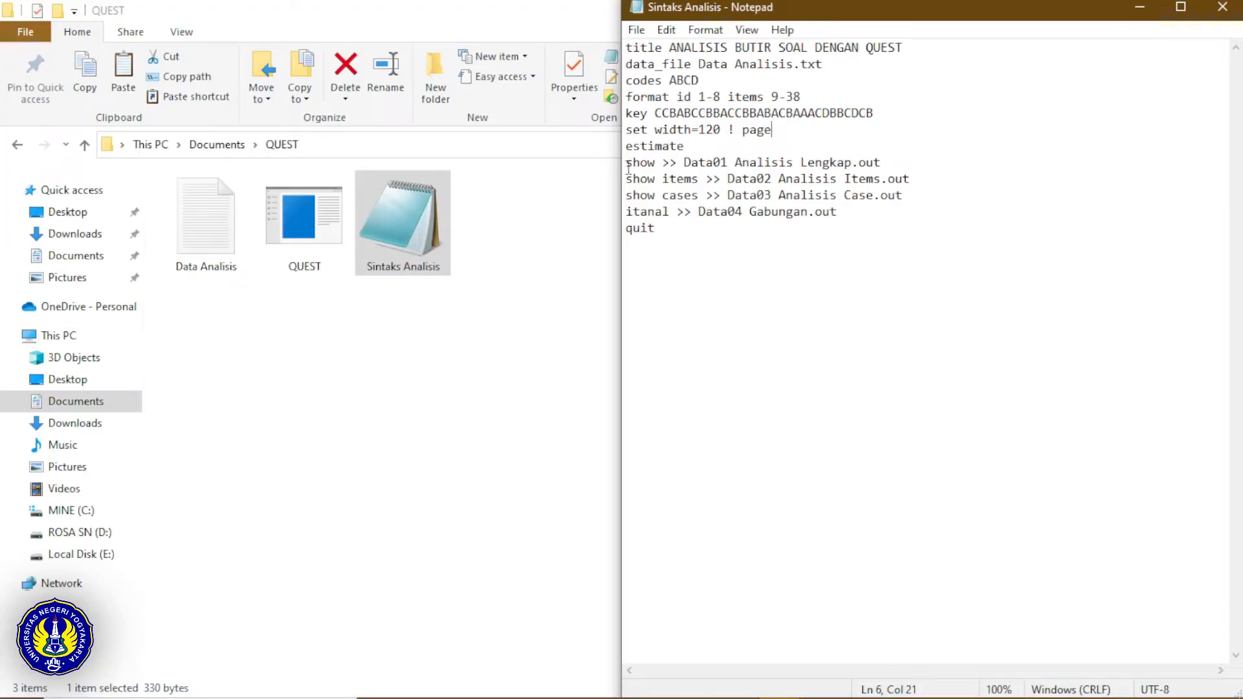
Step: Examine the key line and the estimate command in the syntax file
{"action": "left_click_drag", "start_coordinate": [627, 114], "coordinate": [646, 116]}
{"action": "left_click", "coordinate": [981, 174]}
{"action": "left_click_drag", "start_coordinate": [705, 144], "coordinate": [625, 147]}
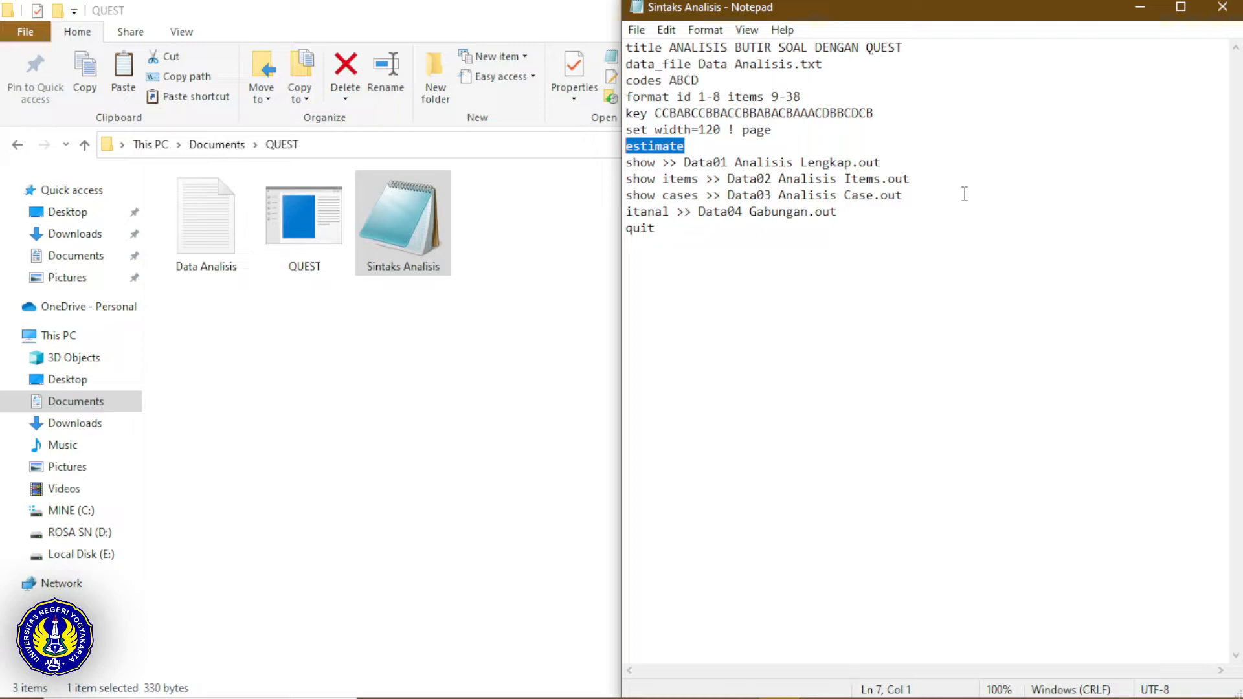
{"action": "left_click", "coordinate": [964, 202]}
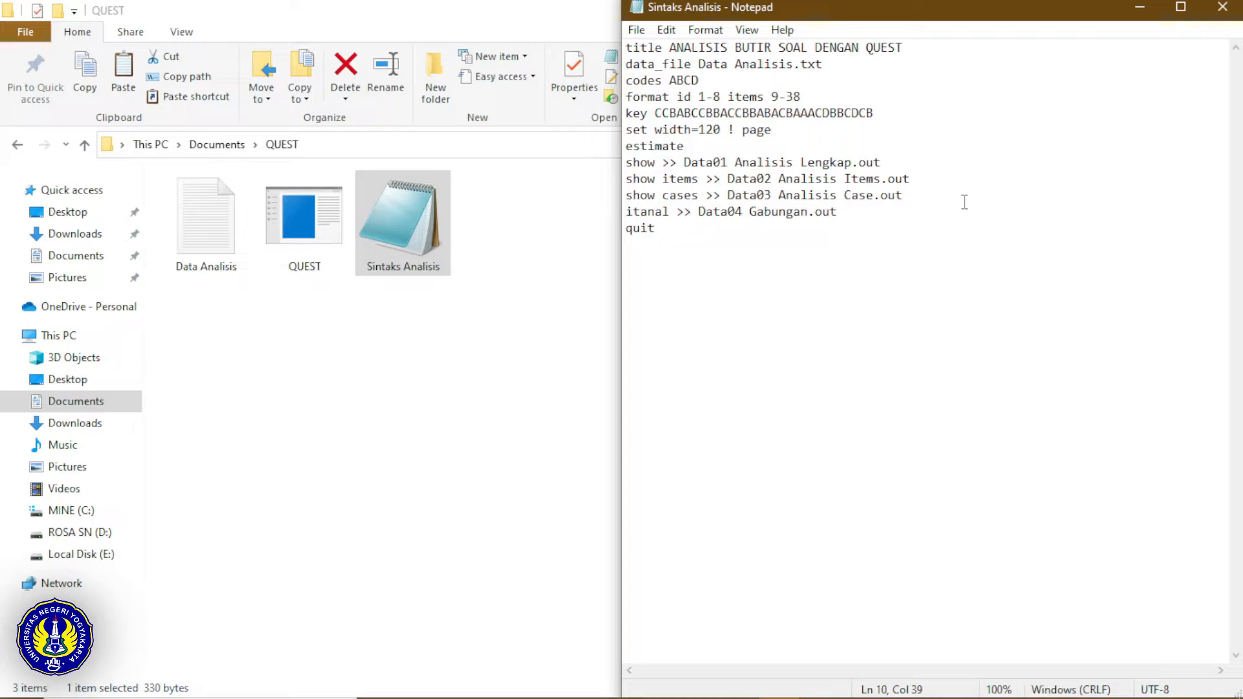
Step: Examine the output file names in the show, show items, show cases and itanal lines of the syntax
{"action": "left_click_drag", "start_coordinate": [685, 163], "coordinate": [884, 165]}
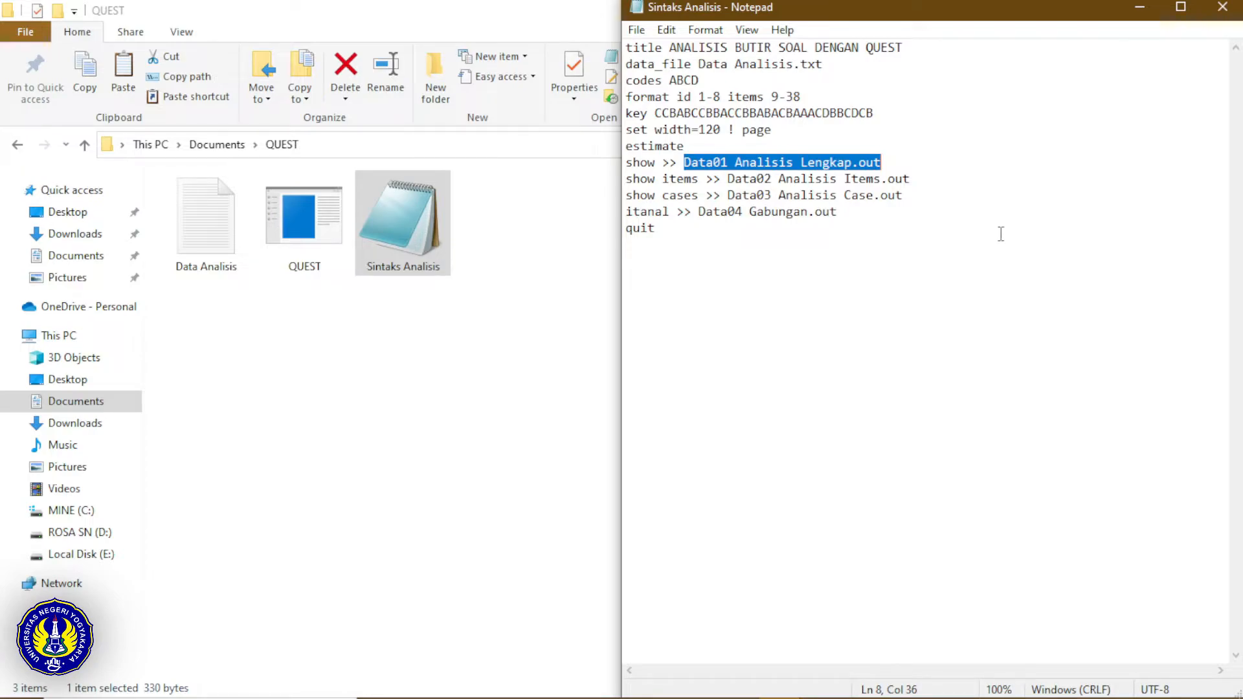
{"action": "left_click", "coordinate": [1001, 233]}
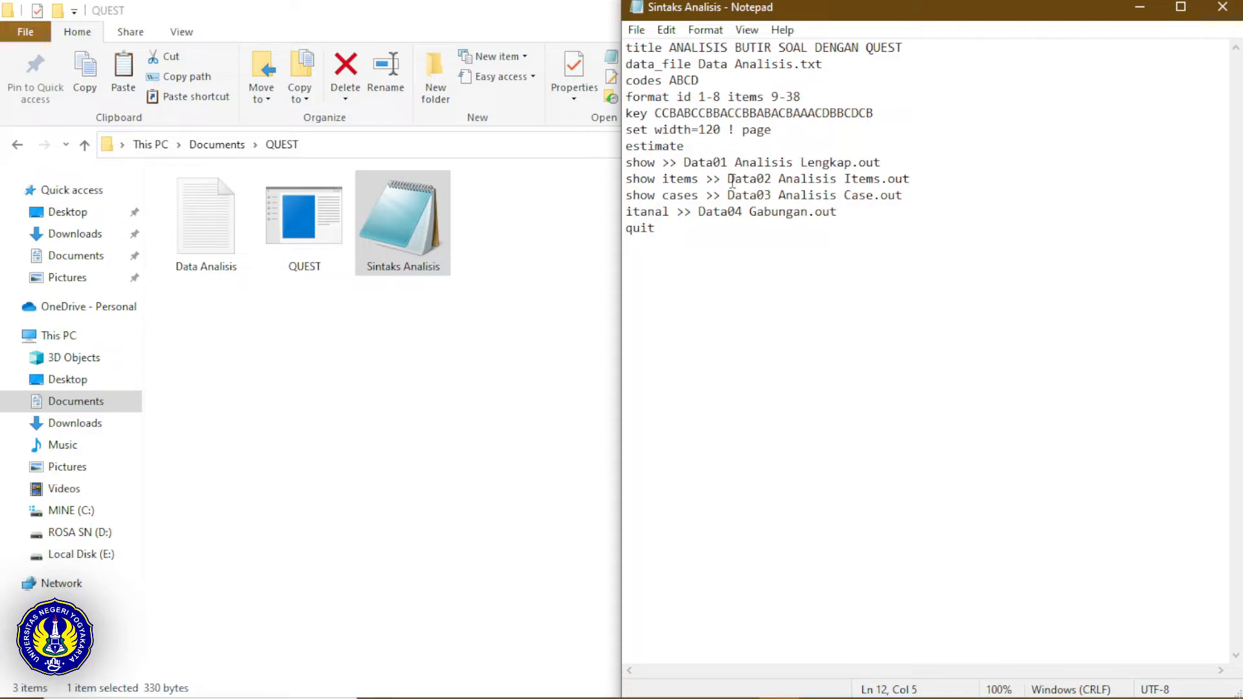
{"action": "left_click_drag", "start_coordinate": [729, 179], "coordinate": [927, 180]}
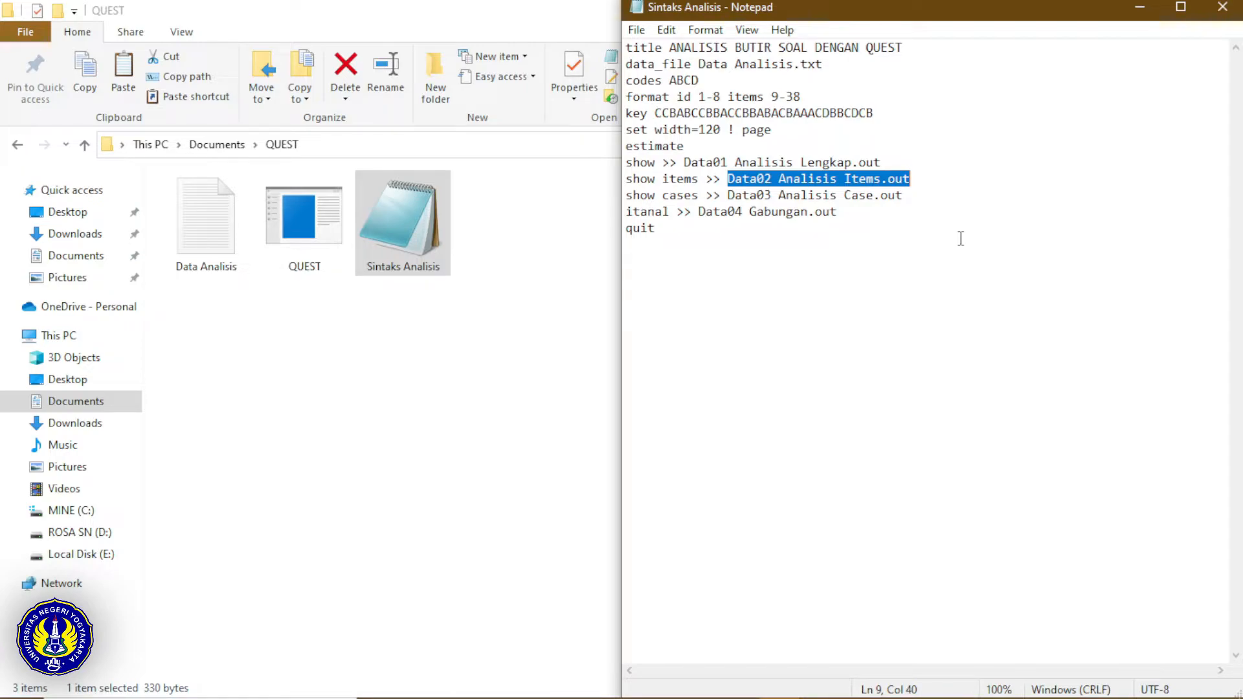
{"action": "left_click_drag", "start_coordinate": [729, 196], "coordinate": [904, 197]}
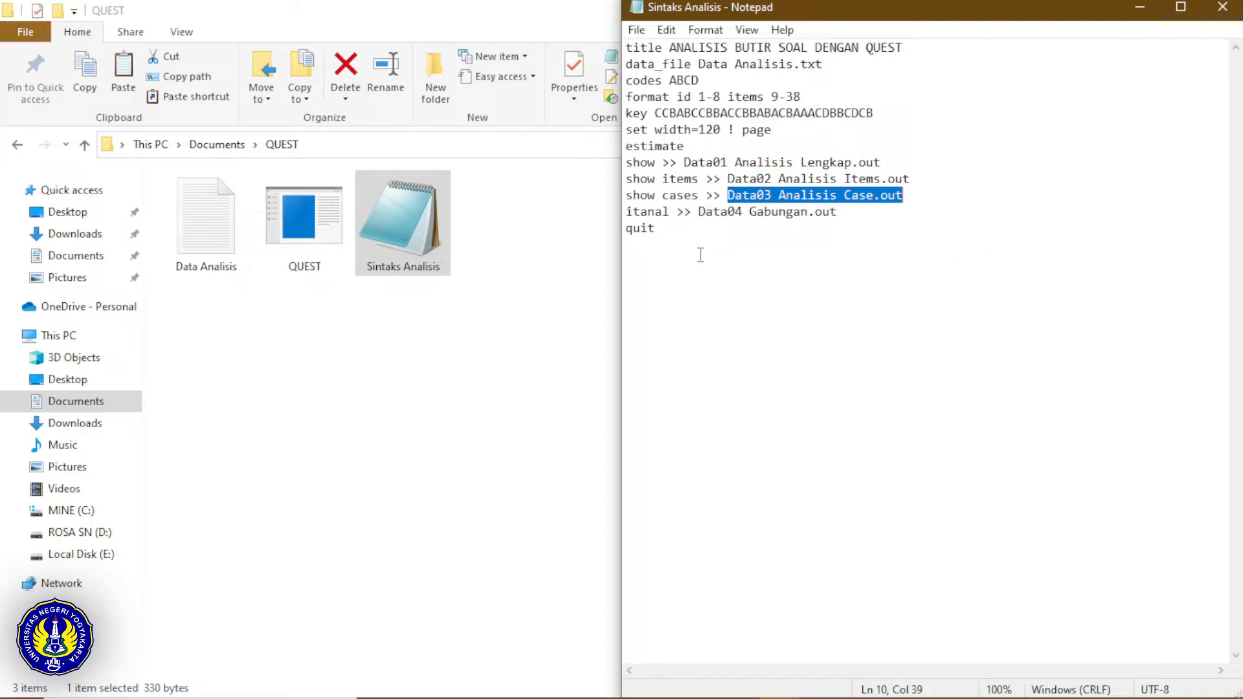
{"action": "left_click_drag", "start_coordinate": [698, 212], "coordinate": [839, 216]}
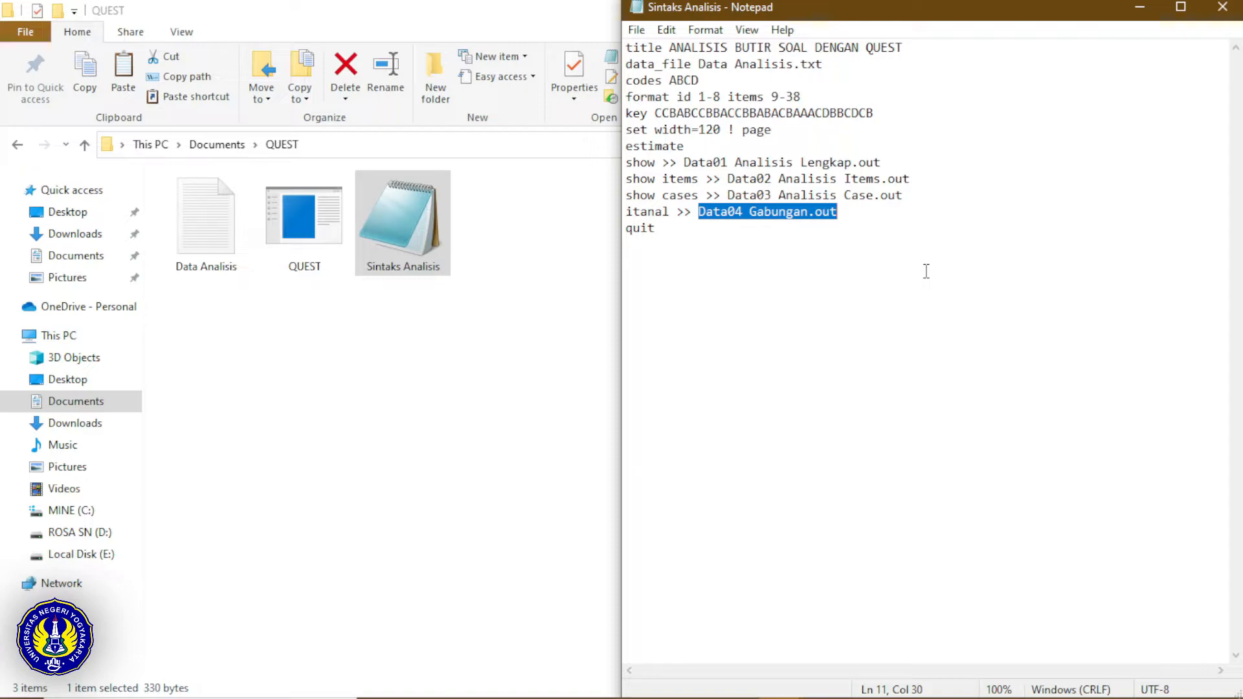
Step: Close the Sintaks Analisis and Data Analisis files and return to the QUEST folder
{"action": "left_click", "coordinate": [1224, 18]}
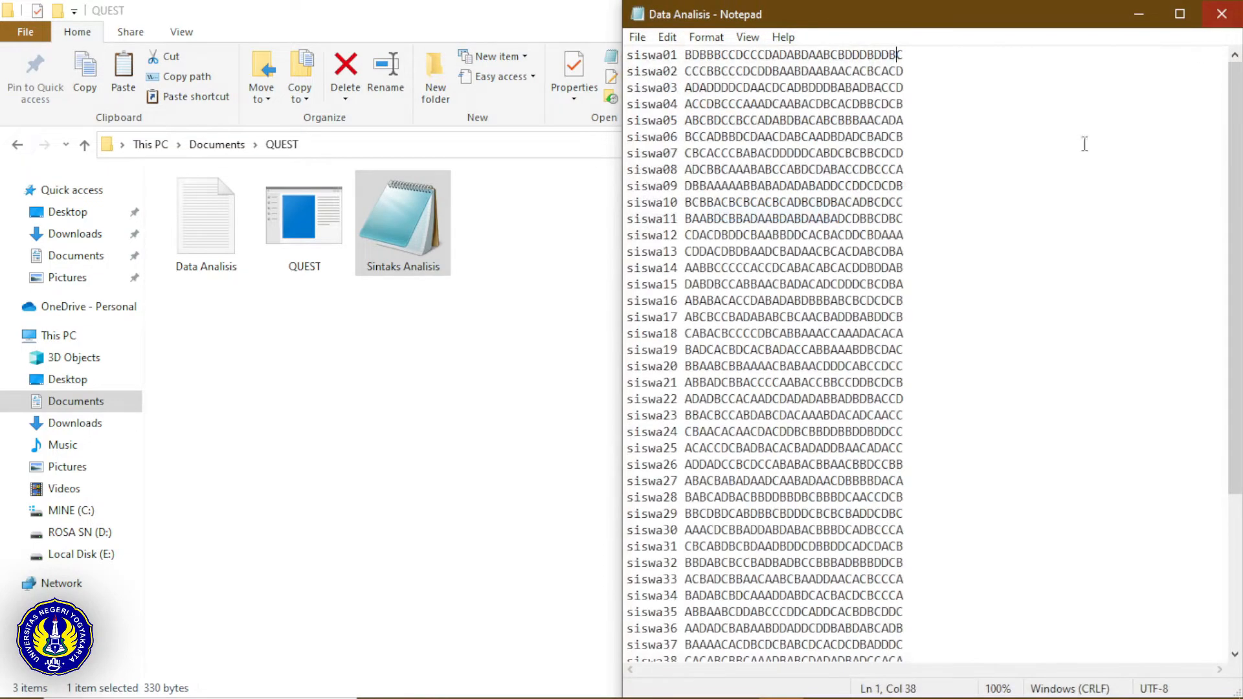
{"action": "left_click", "coordinate": [1232, 16]}
{"action": "left_click", "coordinate": [503, 375]}
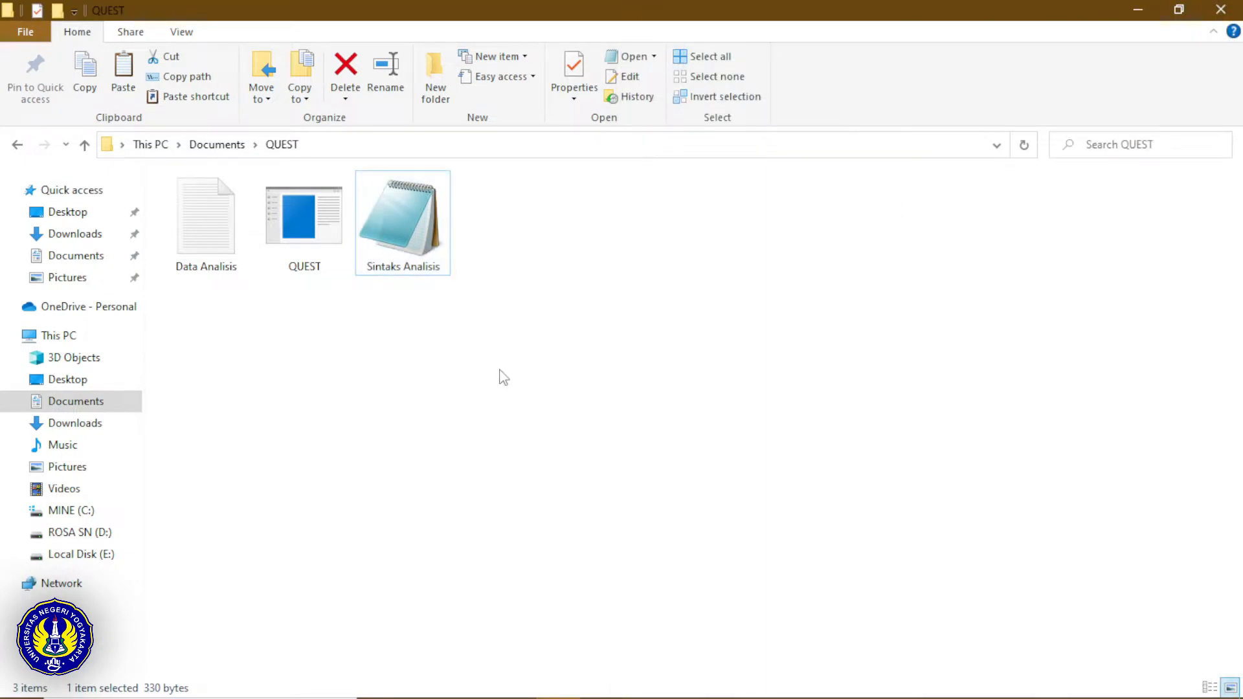
{"action": "double_click", "coordinate": [308, 239]}
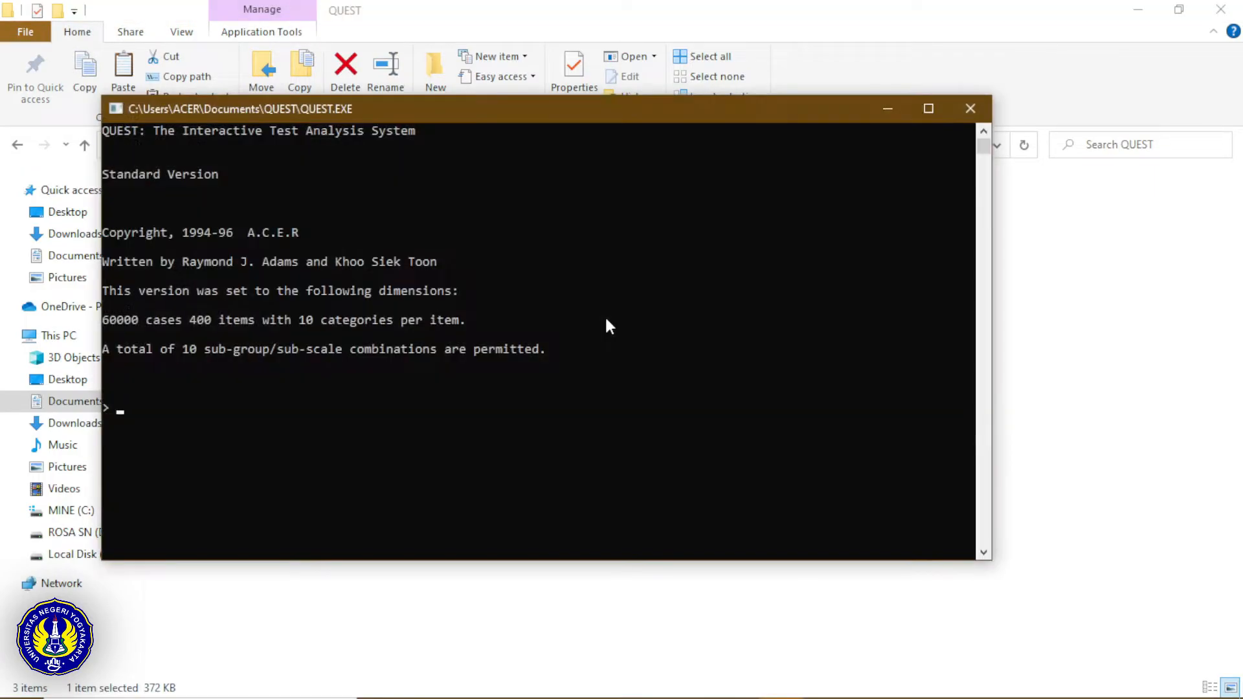
{"action": "left_click_drag", "start_coordinate": [634, 108], "coordinate": [998, 108]}
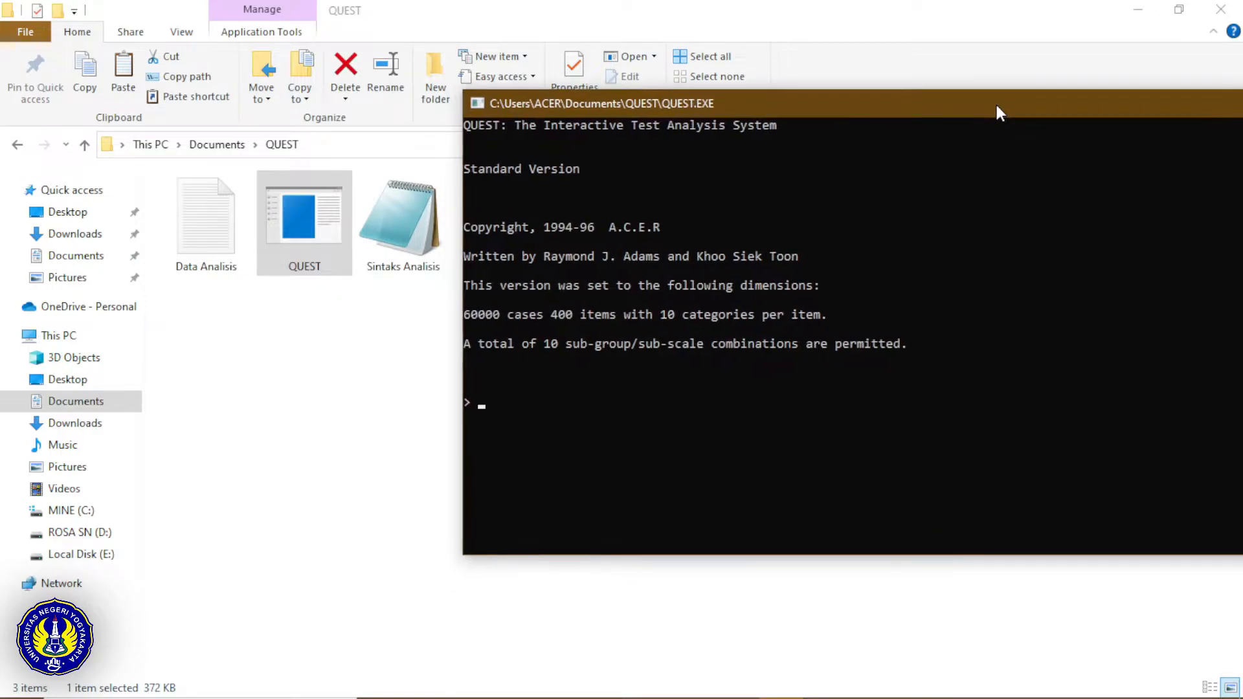
{"action": "left_click", "coordinate": [495, 404]}
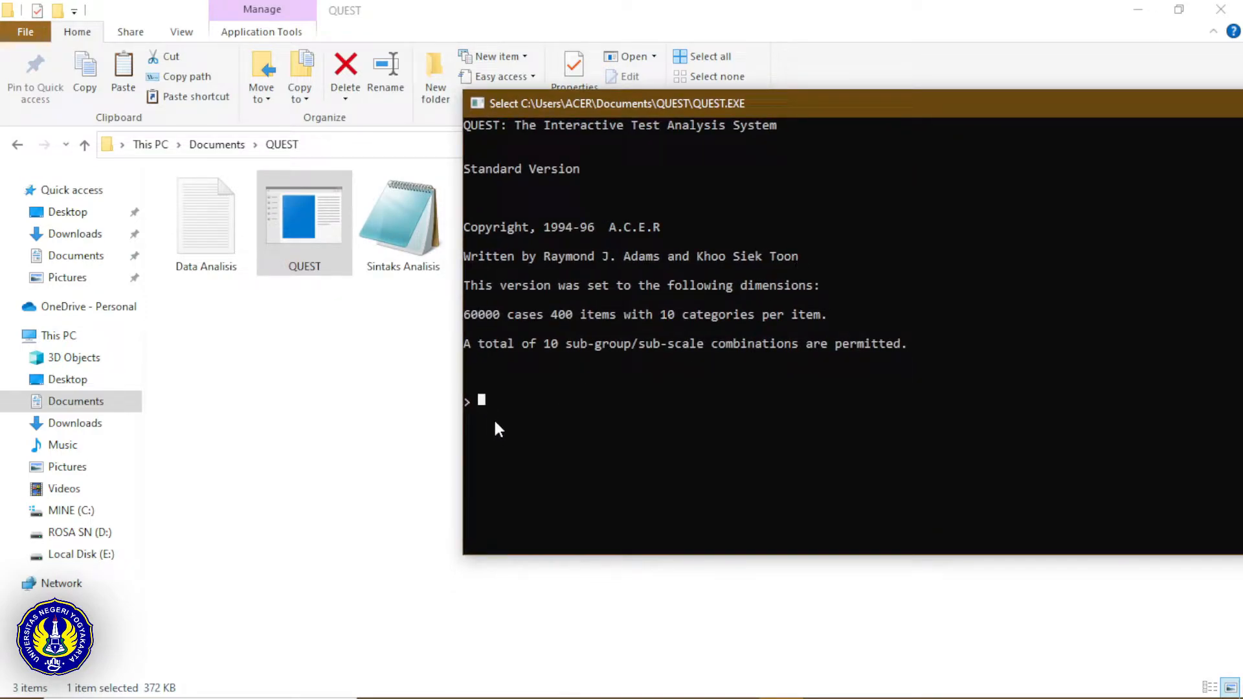
{"action": "type", "text": "submit"}
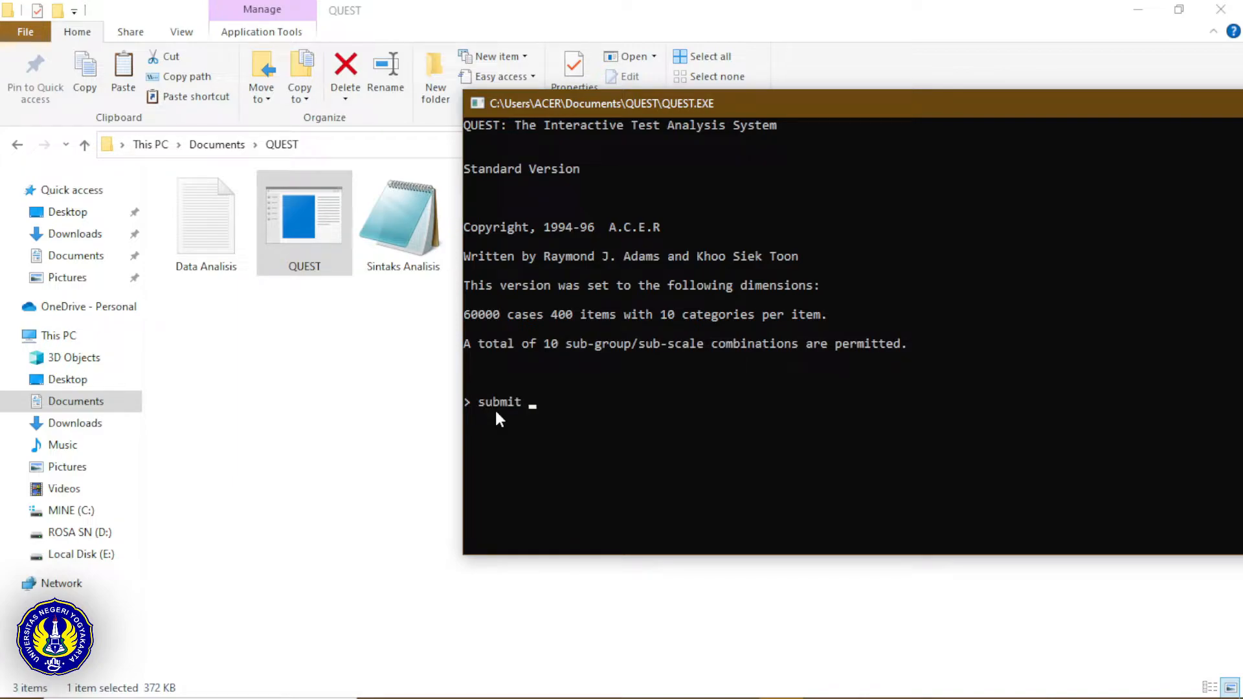
Step: Copy the name of the Sintaks Analisis file in the QUEST folder
{"action": "left_click", "coordinate": [399, 253]}
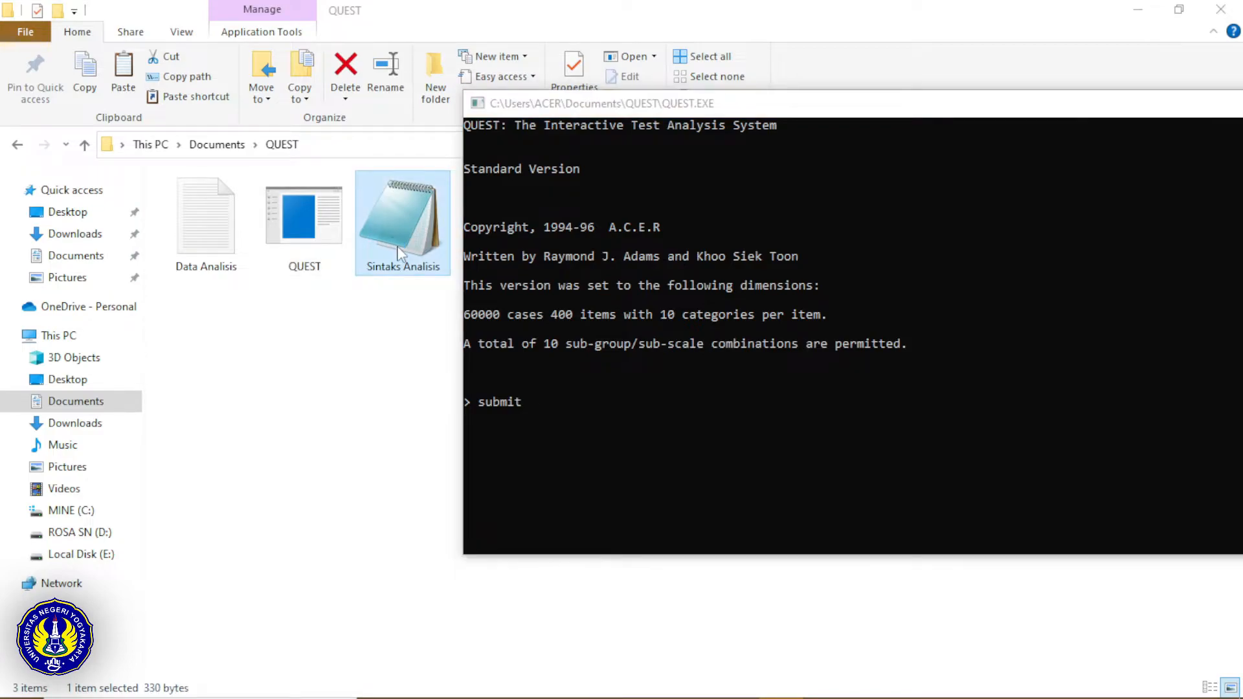
{"action": "double_click", "coordinate": [399, 252]}
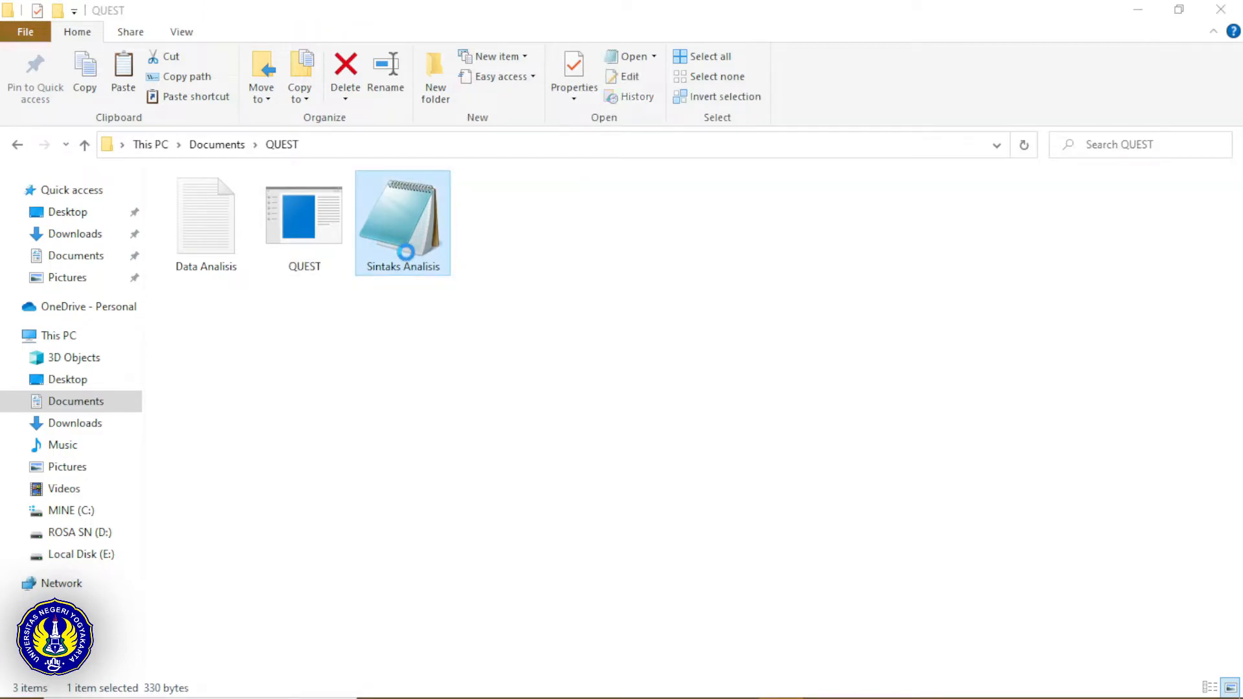
{"action": "right_click", "coordinate": [406, 252]}
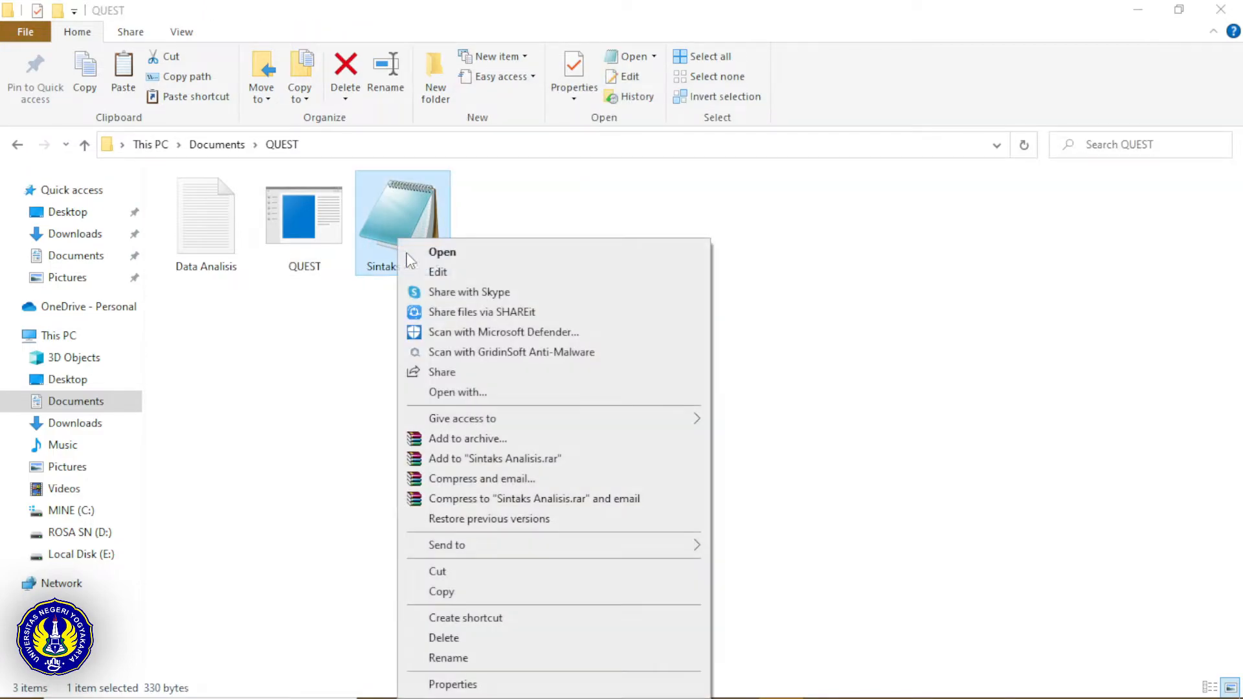
{"action": "left_click", "coordinate": [444, 656]}
{"action": "key", "text": "ctrl+c"}
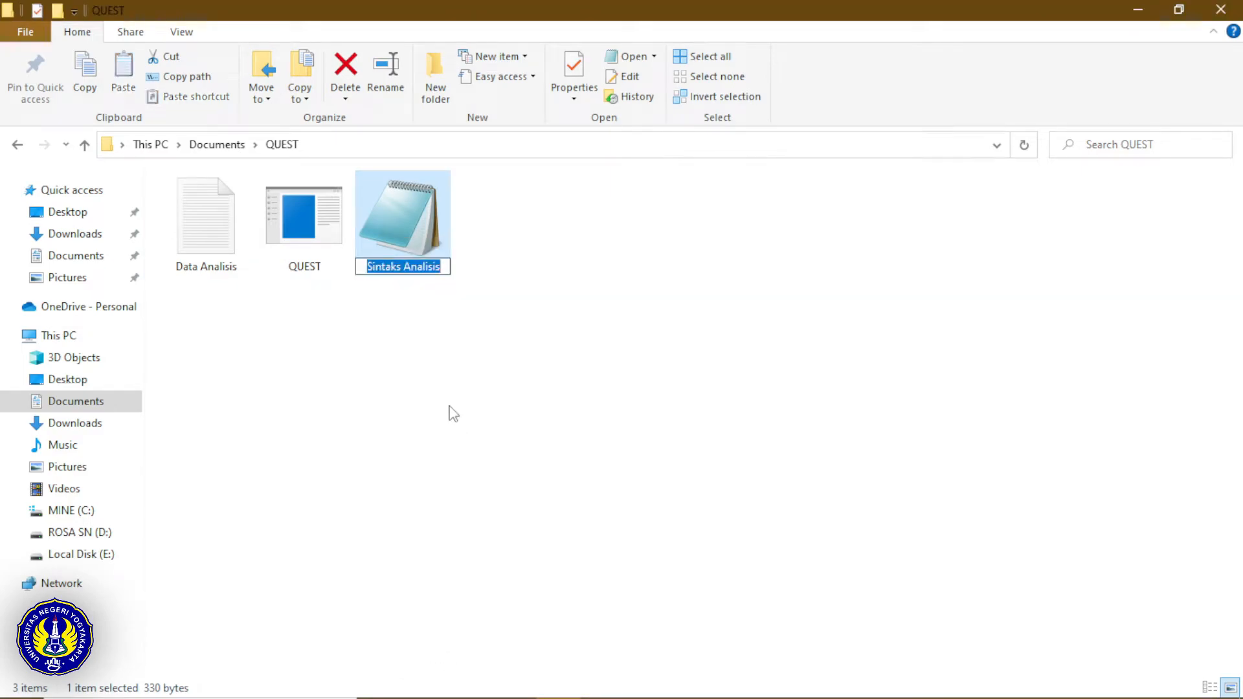
{"action": "mouse_move", "coordinate": [592, 684]}
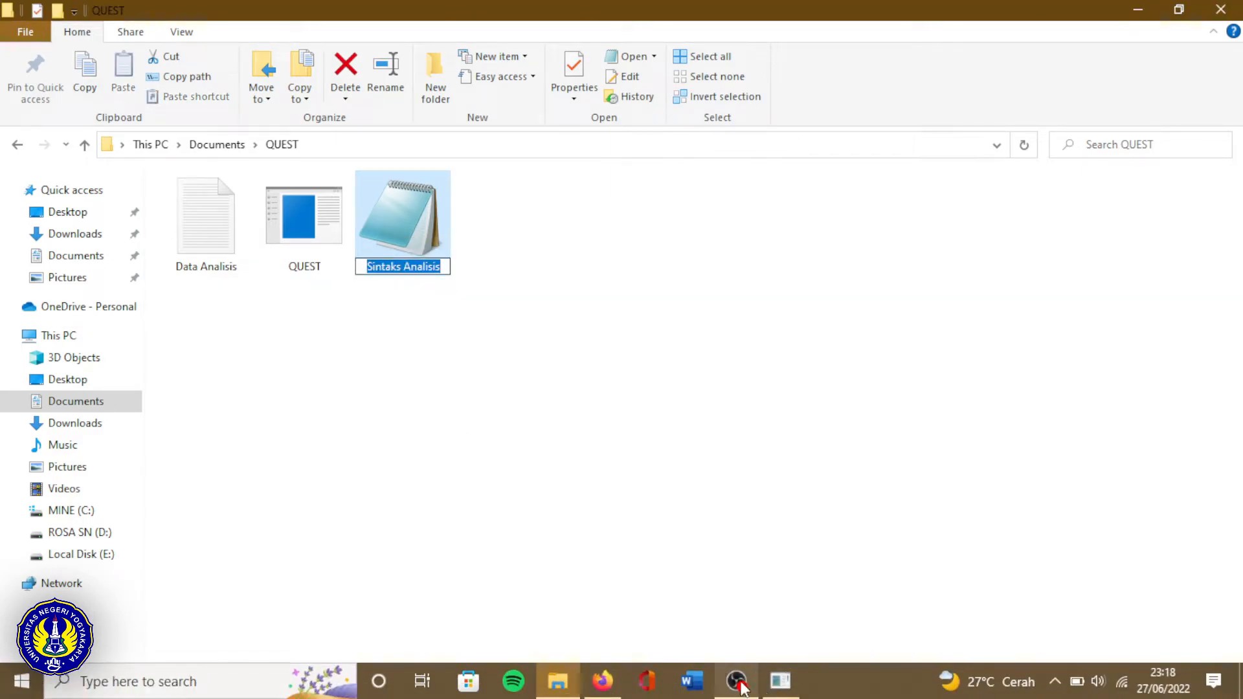
{"action": "mouse_move", "coordinate": [741, 686]}
Step: Launch QUEST from the folder and run the syntax file with the command "submit Sintaks Analisis.ctl"
{"action": "left_click", "coordinate": [422, 341]}
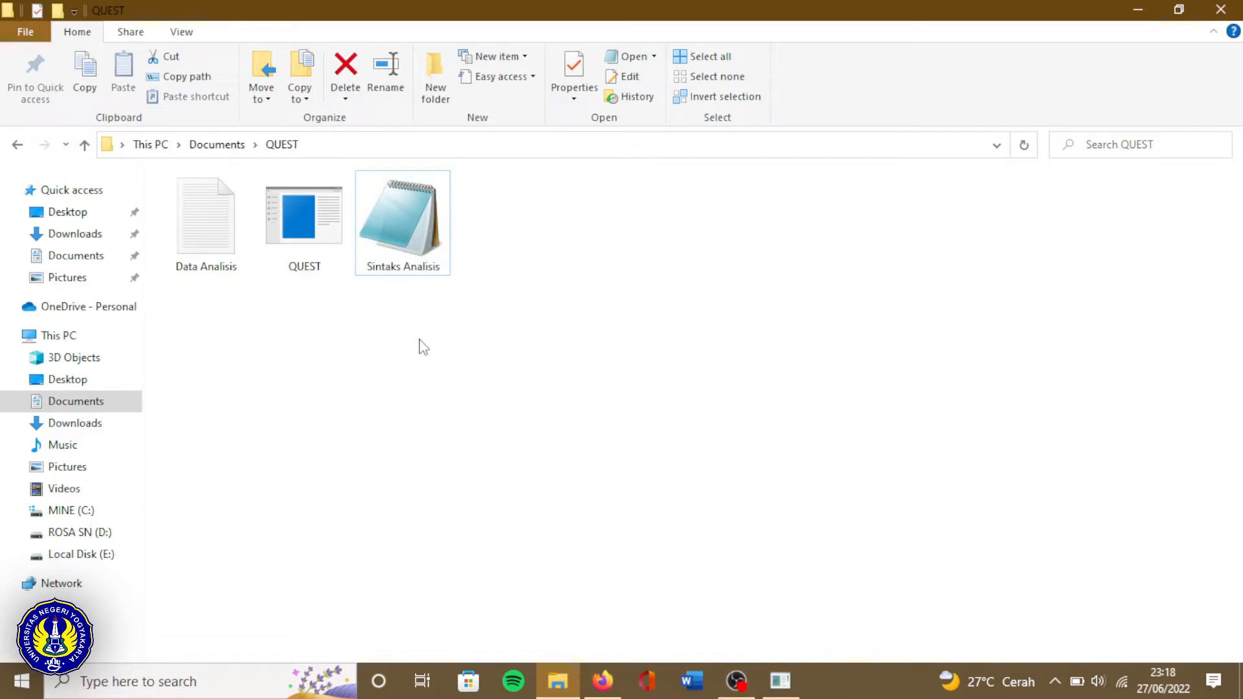
{"action": "double_click", "coordinate": [313, 235]}
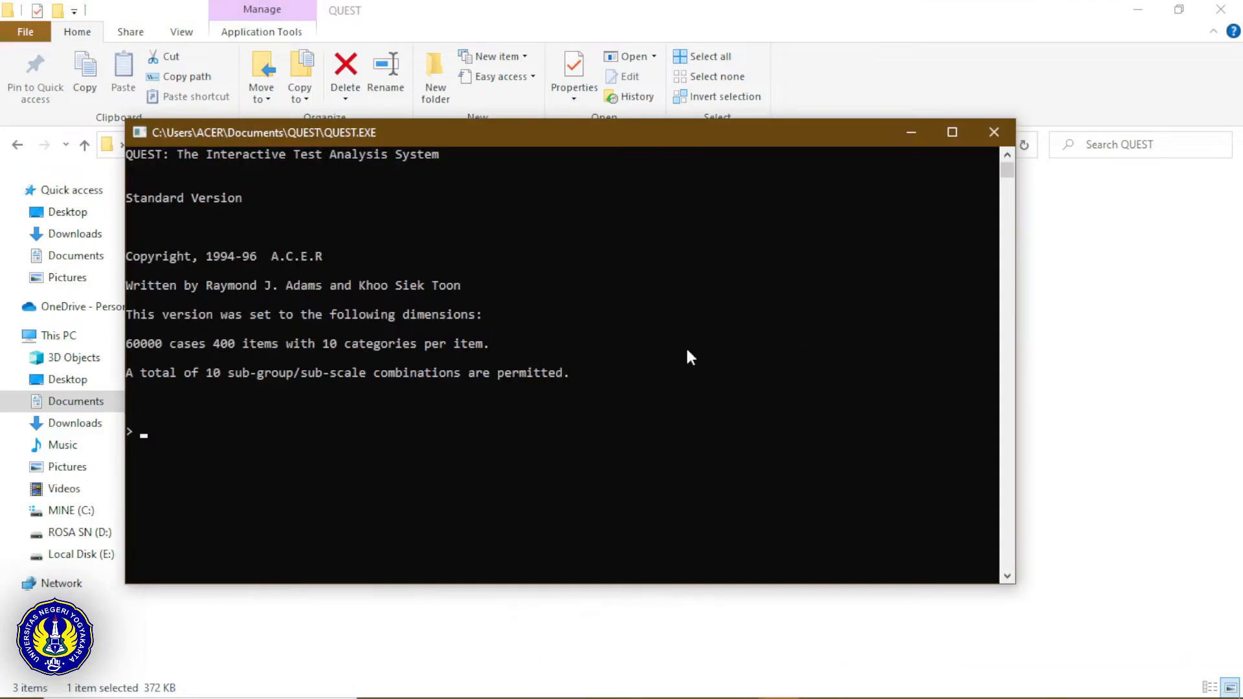
{"action": "type", "text": "submit Sintaks Analisis"}
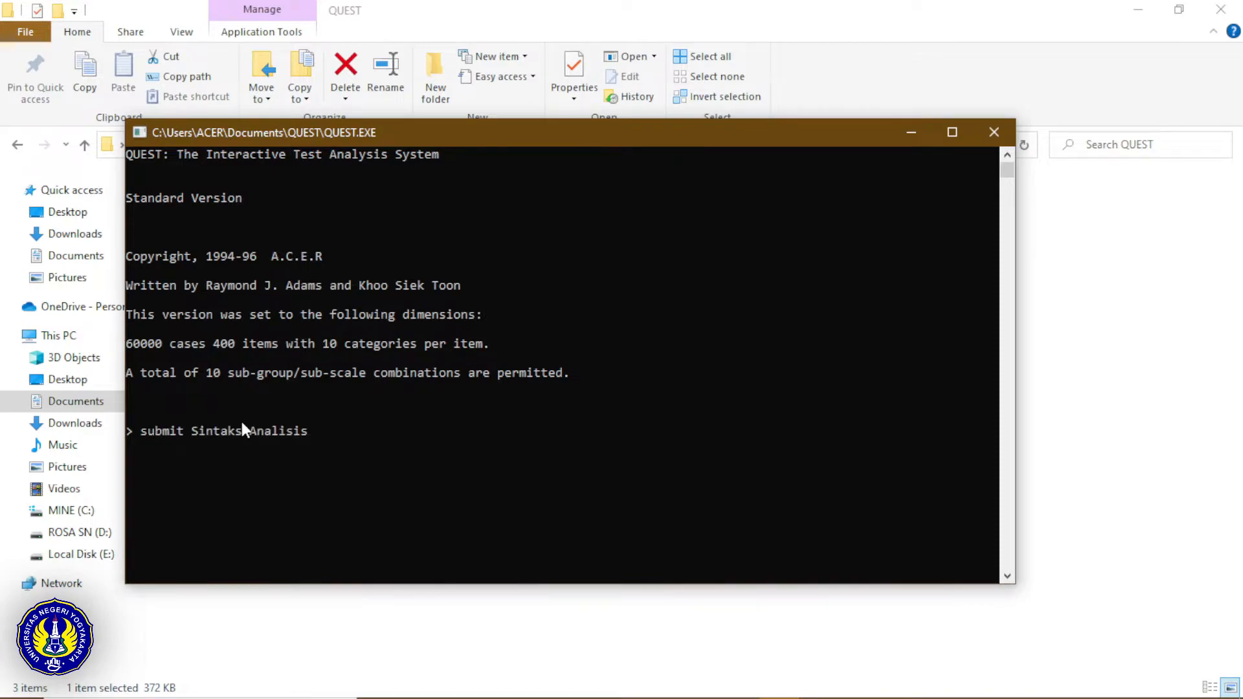
{"action": "type", "text": ".ctl"}
{"action": "key", "text": "Return"}
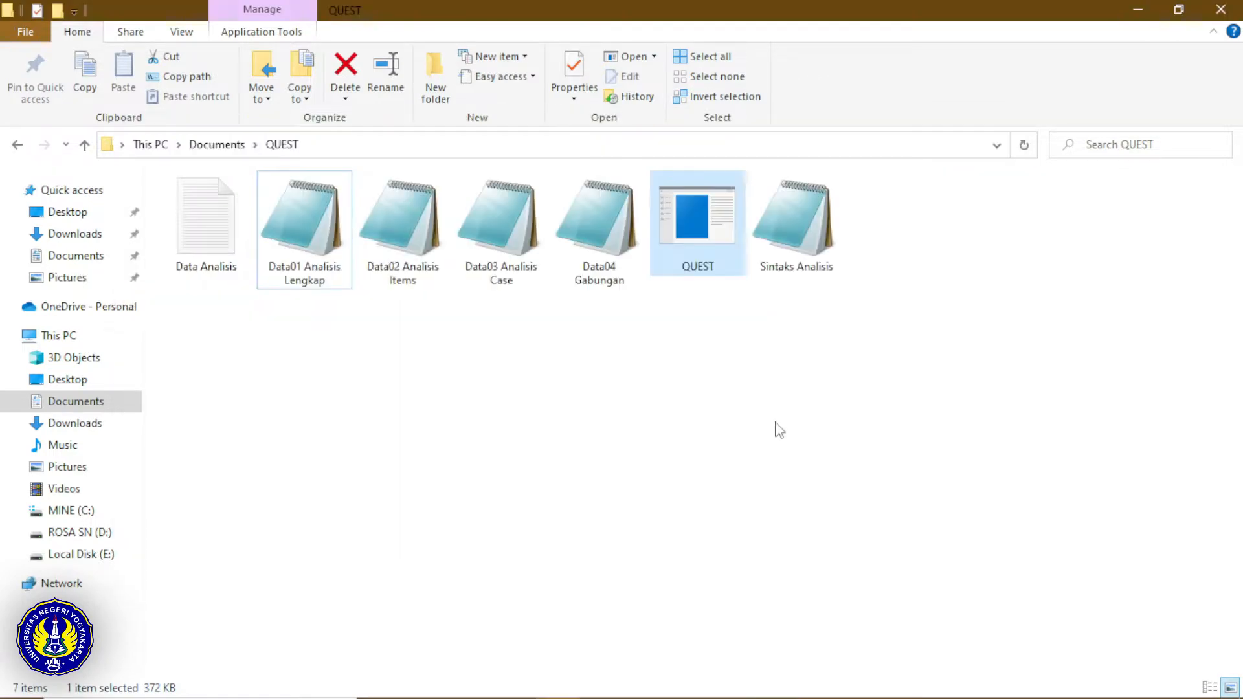
Step: Open the Data01 Analisis Lengkap output file from the QUEST folder and maximize its window
{"action": "left_click", "coordinate": [582, 390]}
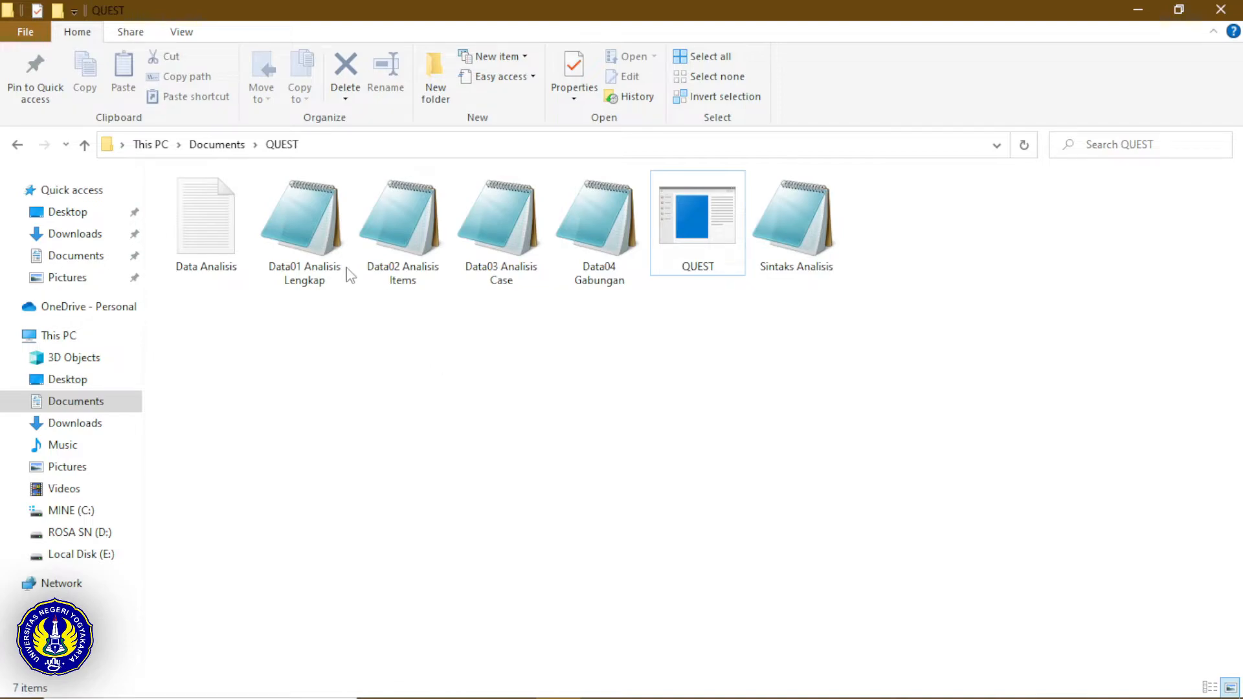
{"action": "double_click", "coordinate": [302, 235]}
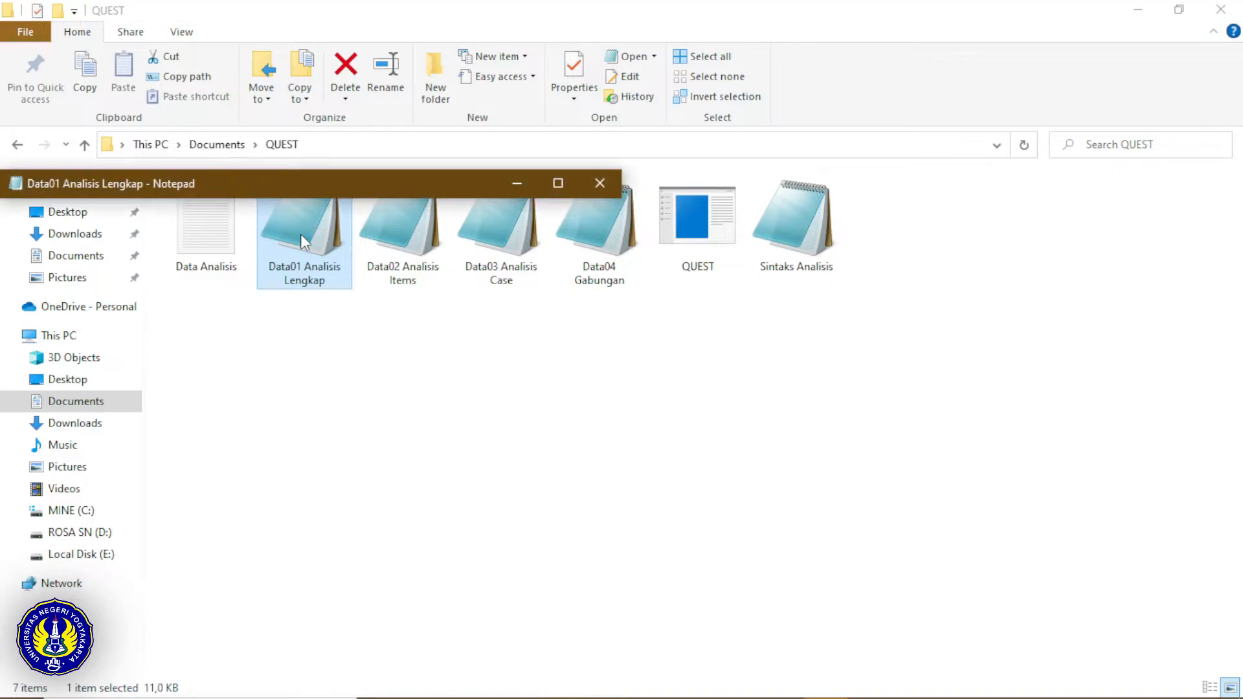
{"action": "left_click", "coordinate": [558, 183]}
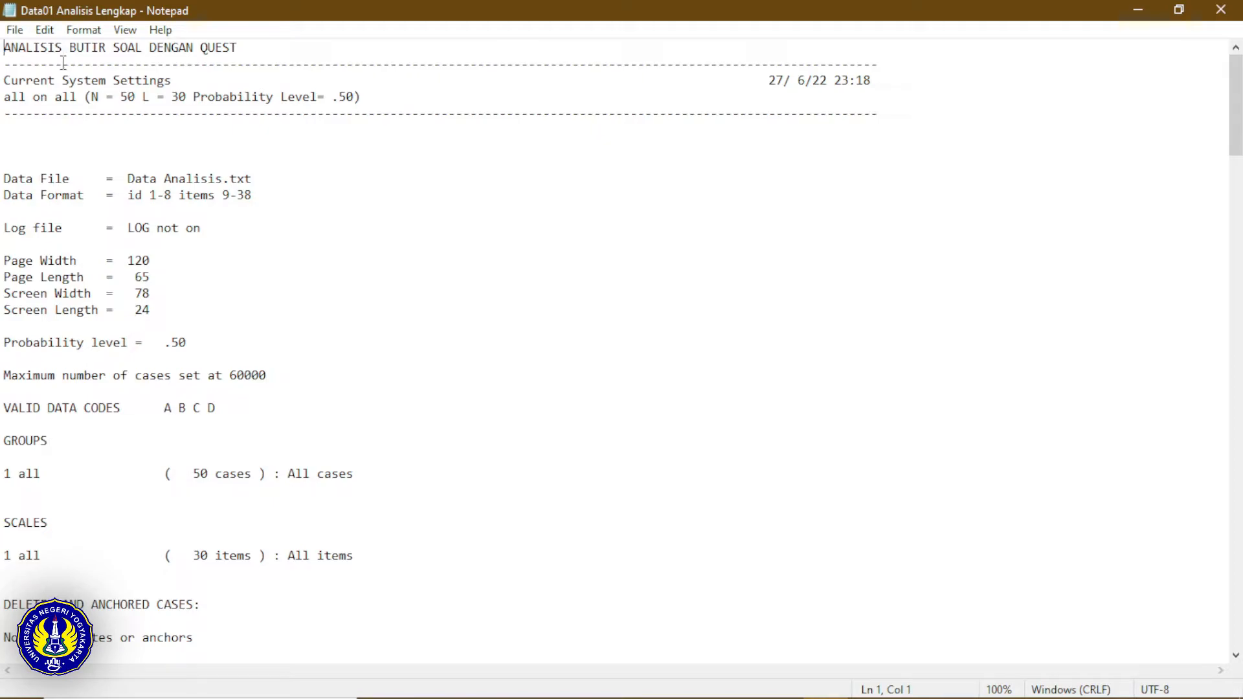
Step: Examine the output's title and the N, L and Probability Level values under Current System Settings
{"action": "left_click_drag", "start_coordinate": [4, 47], "coordinate": [246, 47]}
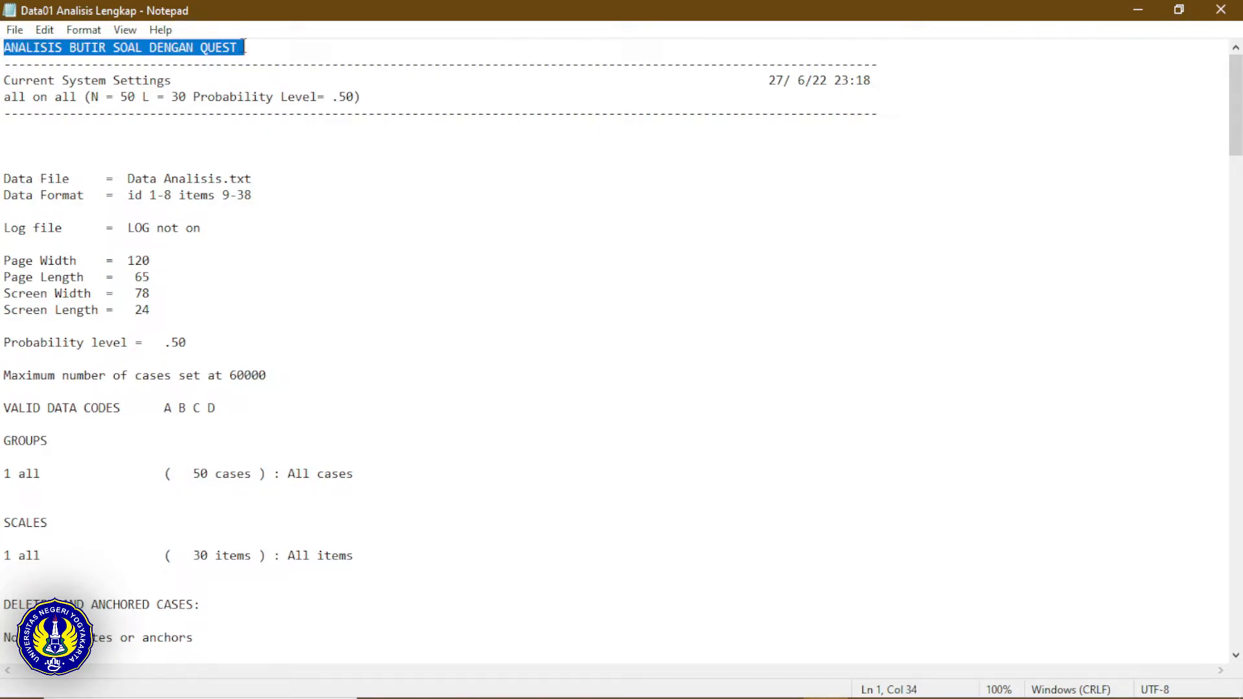
{"action": "left_click", "coordinate": [572, 287]}
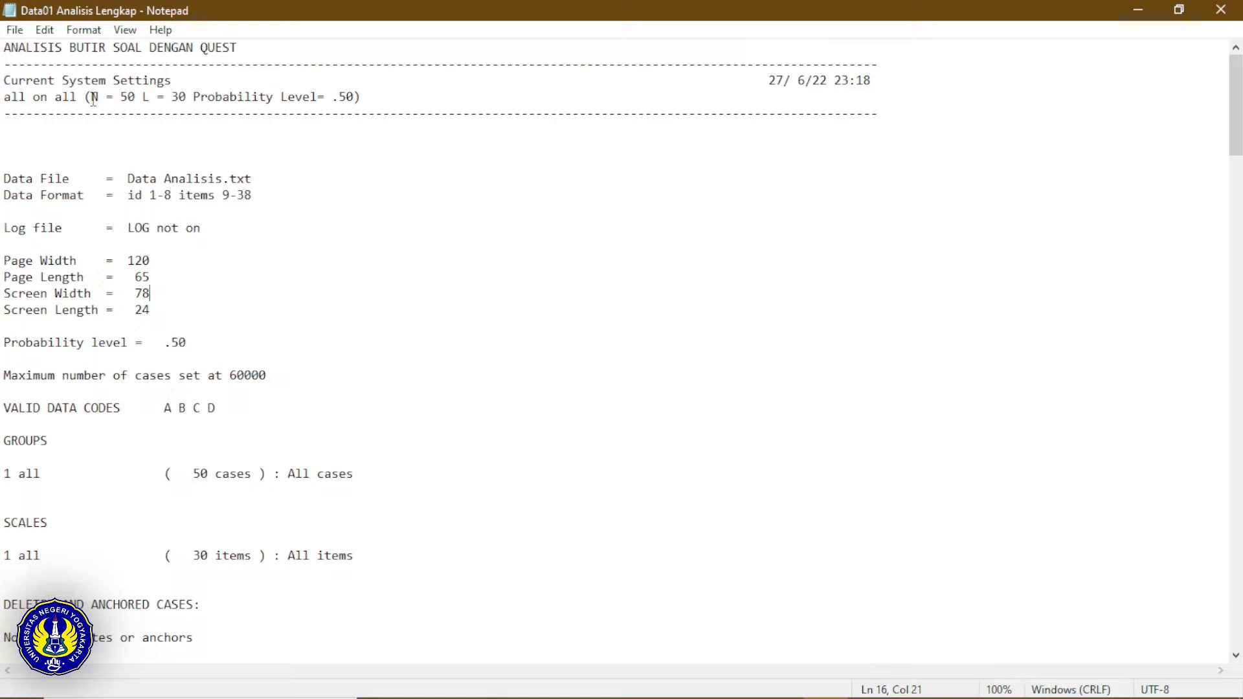
{"action": "left_click_drag", "start_coordinate": [93, 97], "coordinate": [135, 98]}
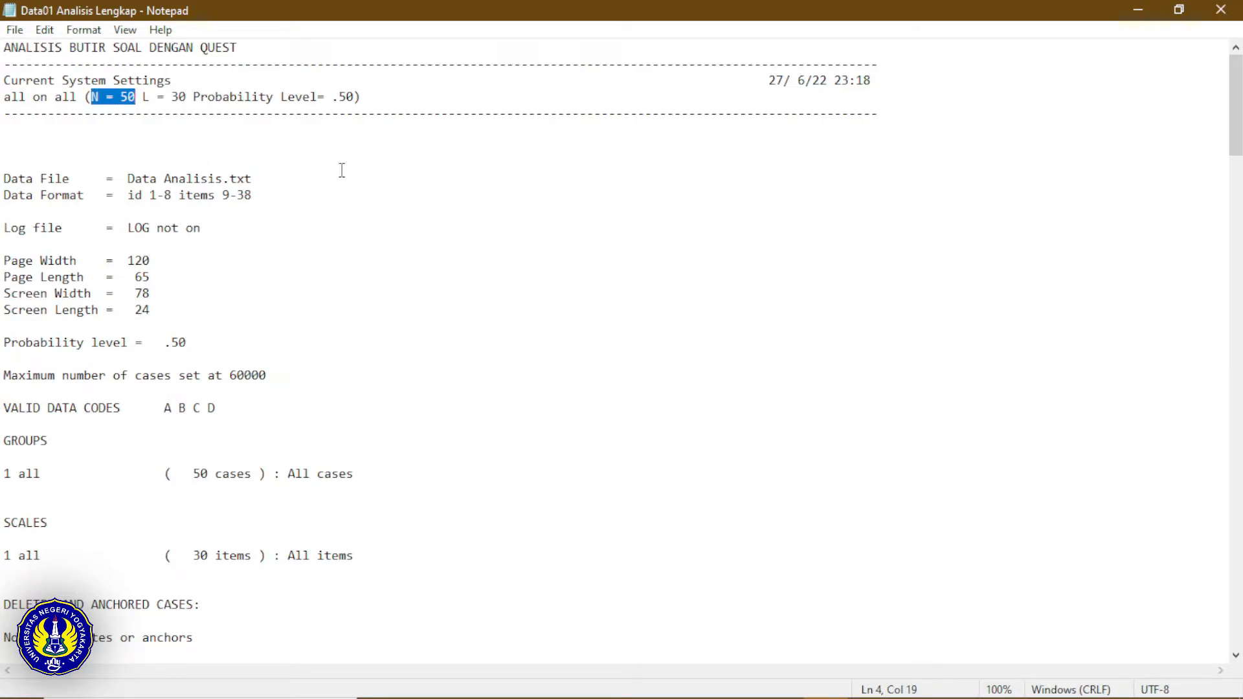
{"action": "left_click_drag", "start_coordinate": [143, 97], "coordinate": [189, 98]}
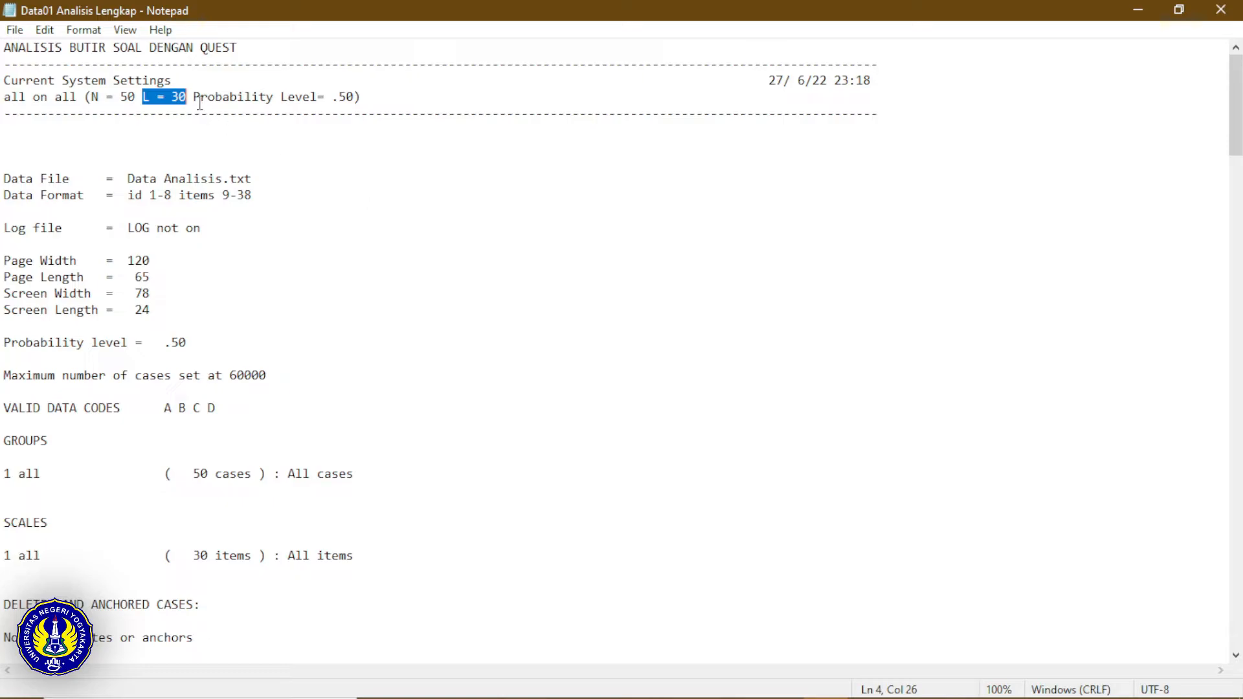
{"action": "left_click_drag", "start_coordinate": [193, 97], "coordinate": [355, 97]}
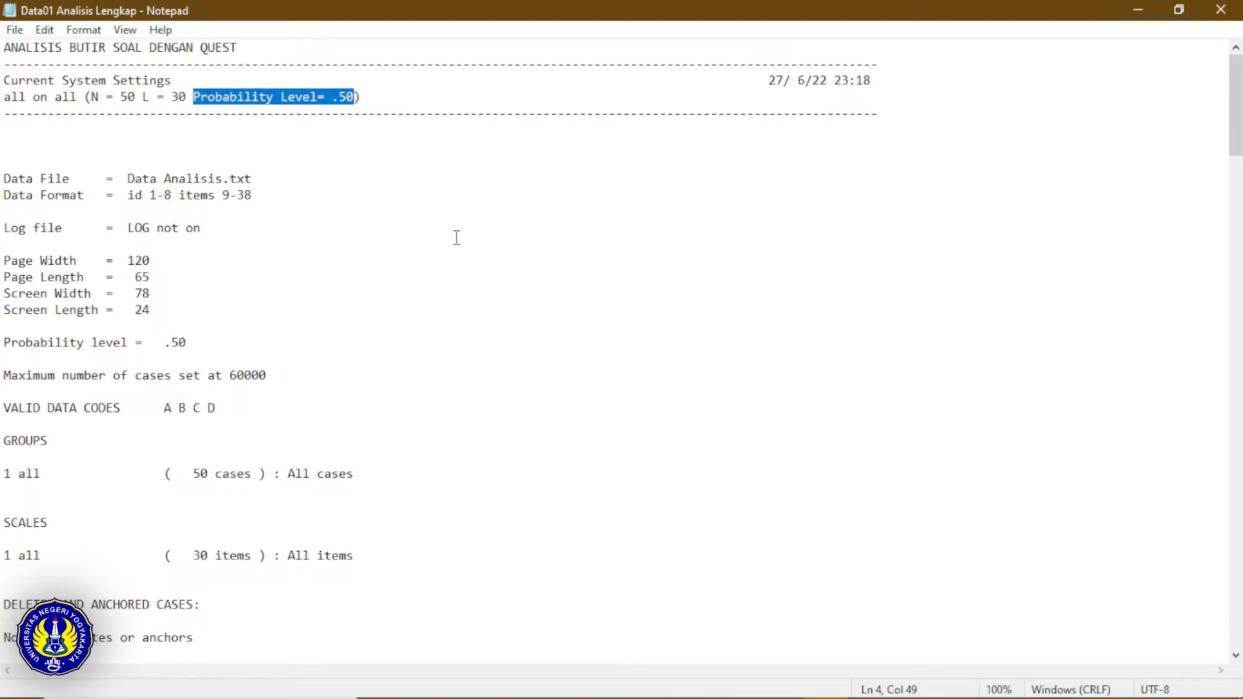
{"action": "left_click", "coordinate": [443, 195]}
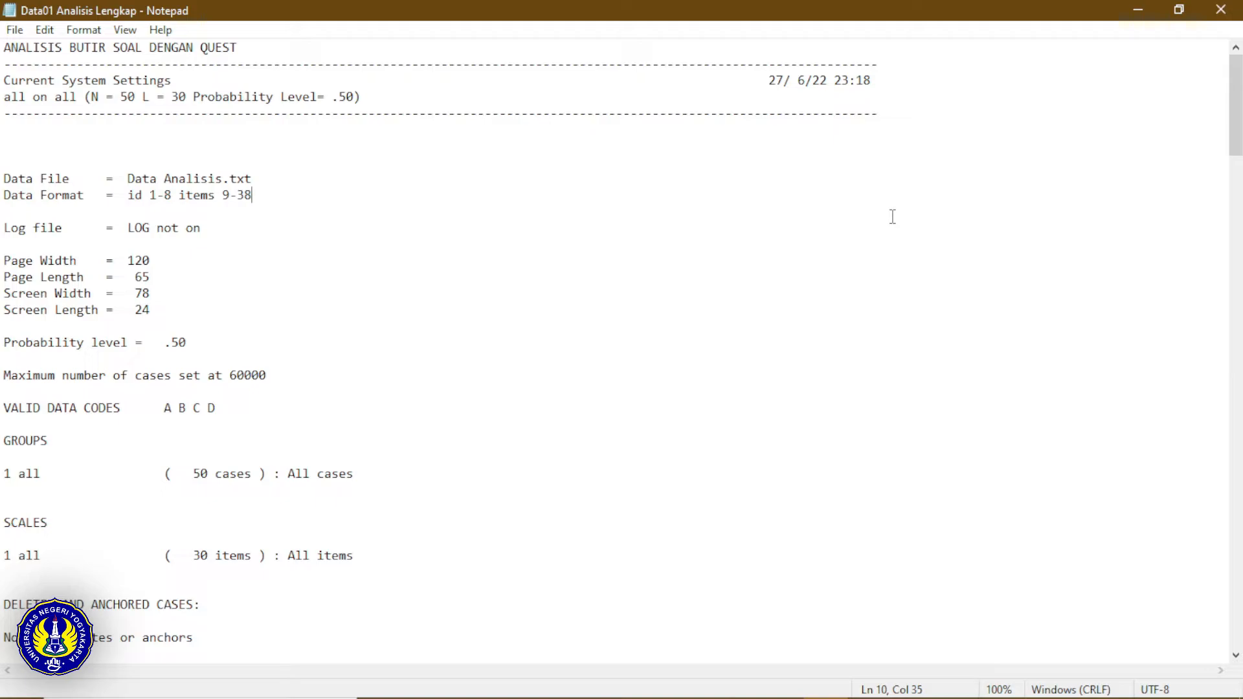
Step: Place the output beside the QUEST folder and compare its Data File entry with the Data Analisis file
{"action": "key", "text": "super+Right"}
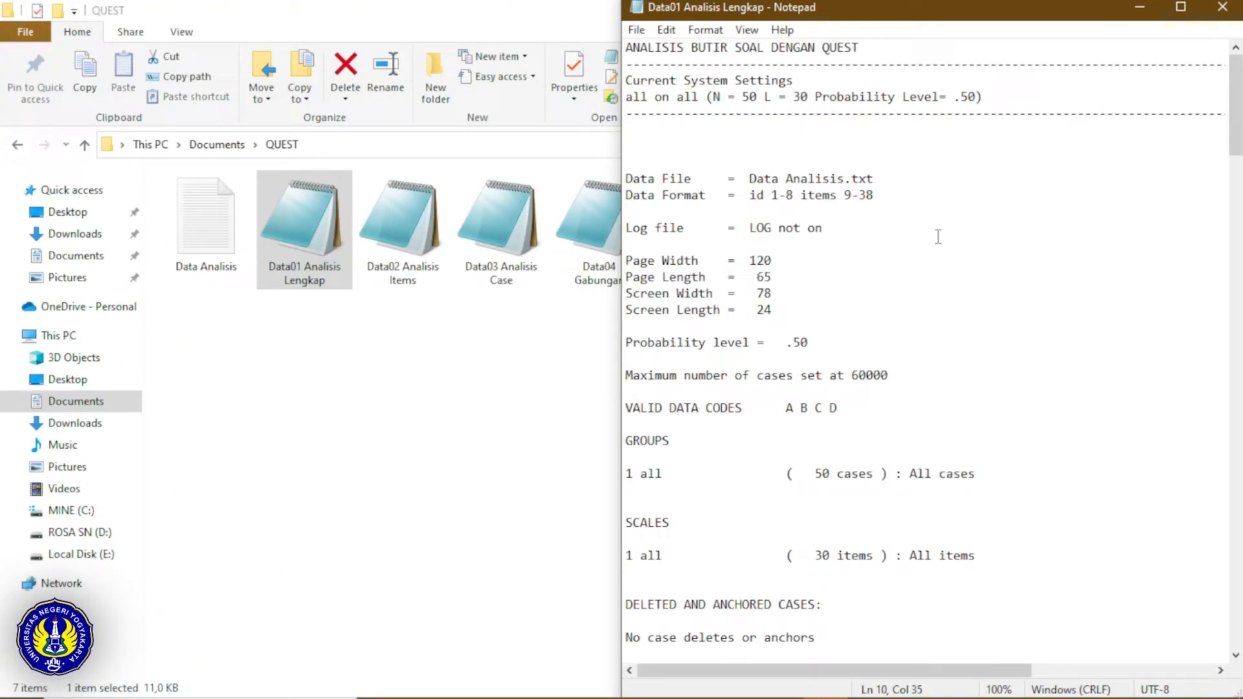
{"action": "left_click", "coordinate": [956, 97]}
{"action": "left_click_drag", "start_coordinate": [656, 179], "coordinate": [699, 179]}
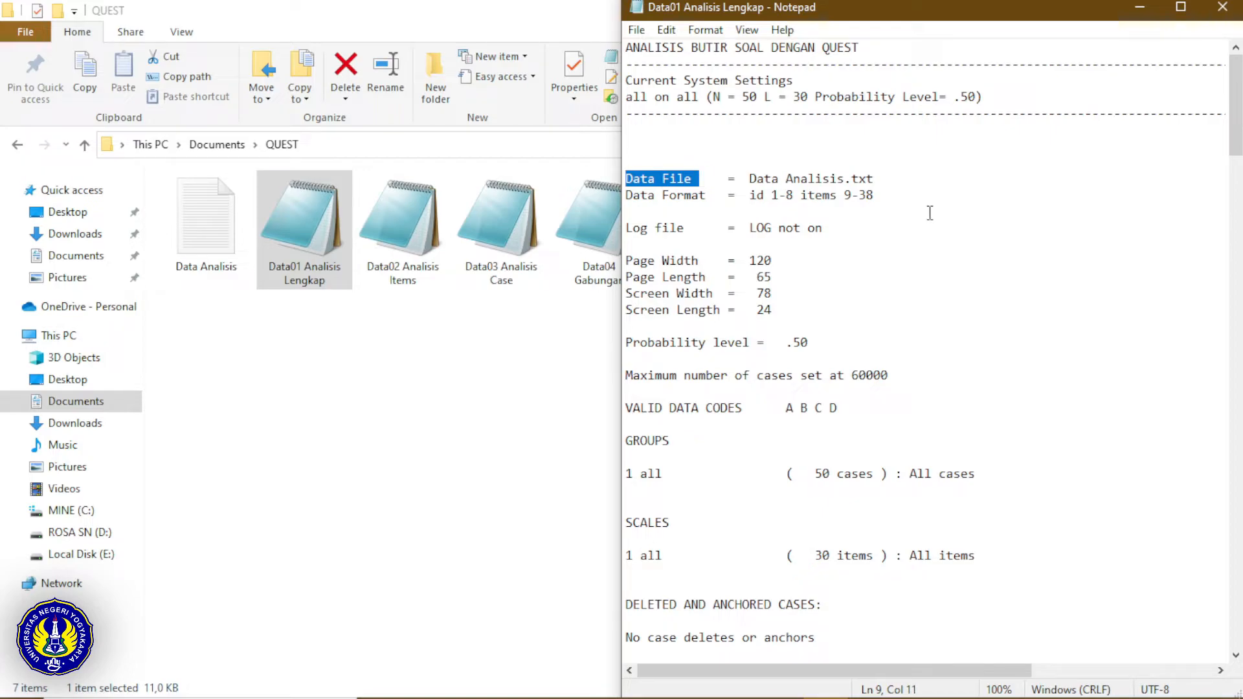
{"action": "left_click", "coordinate": [905, 214]}
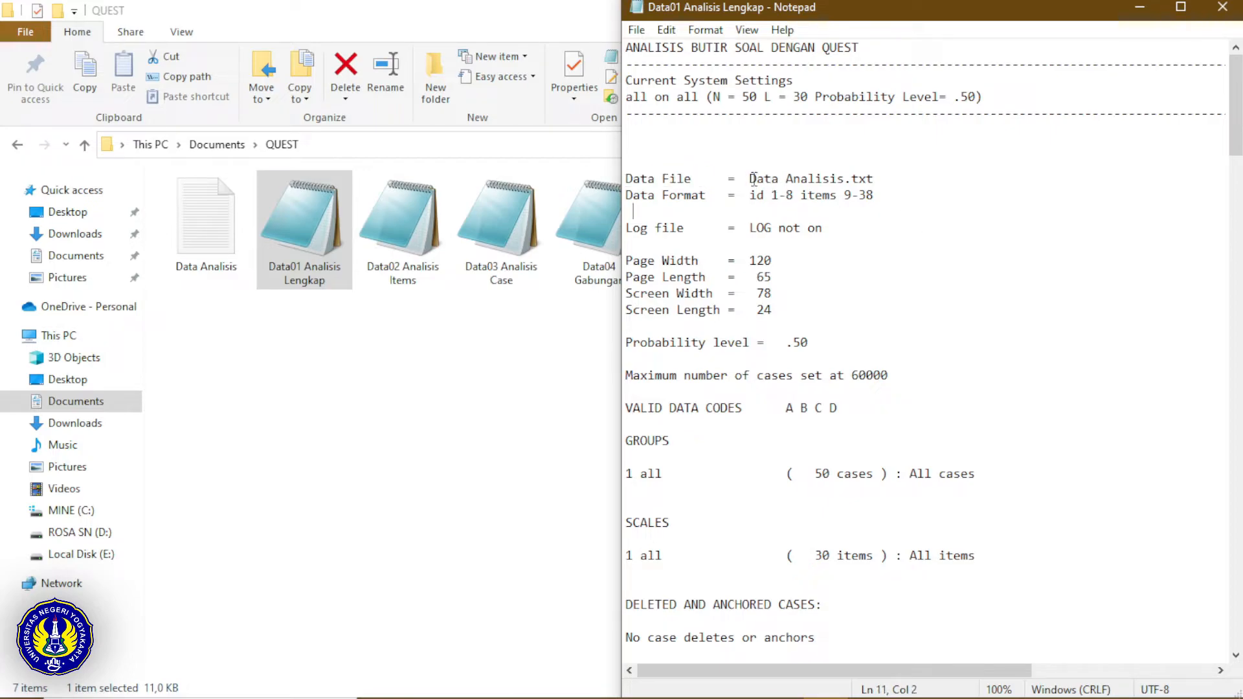
{"action": "left_click_drag", "start_coordinate": [750, 179], "coordinate": [876, 180]}
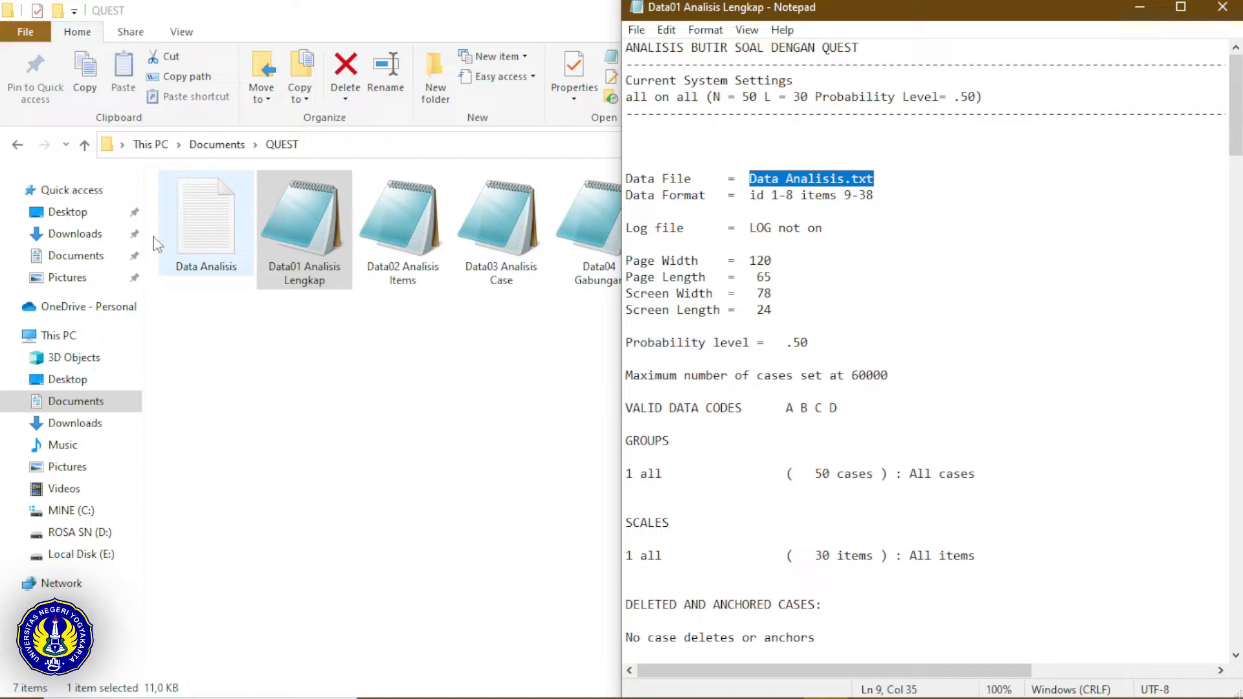
{"action": "left_click", "coordinate": [925, 191]}
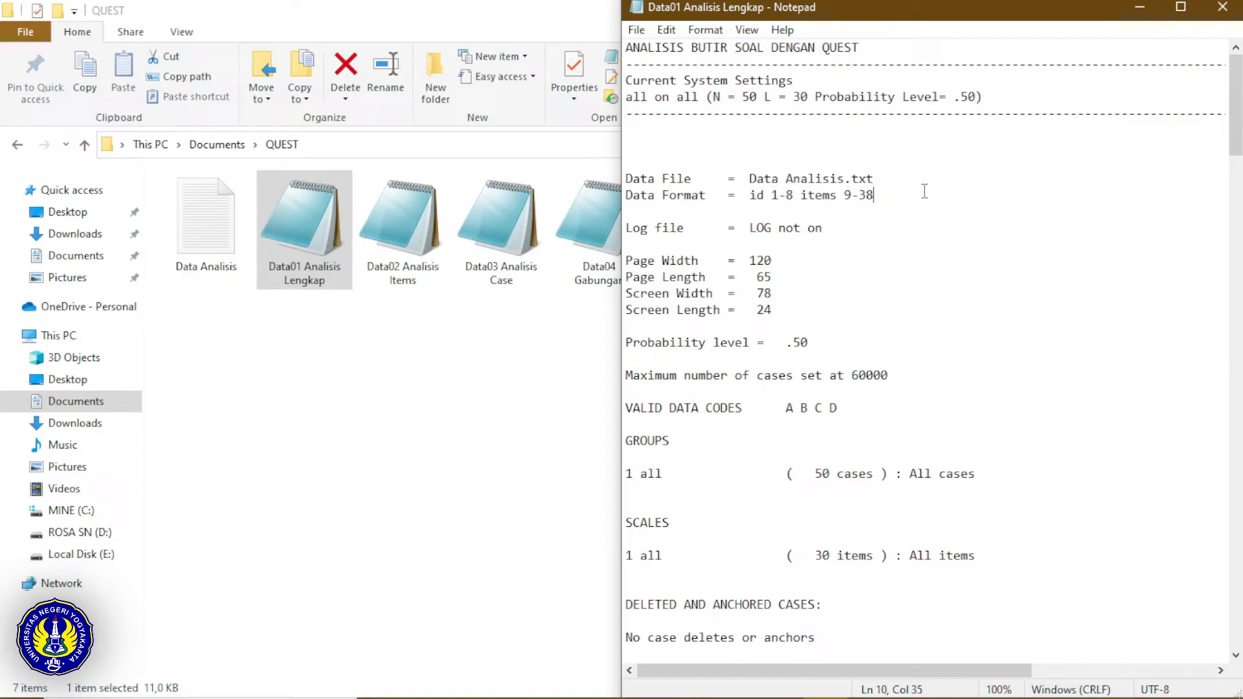
Step: Examine the Summary of item Estimates in the output, focusing on the Reliability of estimate line
{"action": "scroll", "coordinate": [925, 191], "scroll_direction": "down", "scroll_amount": 2}
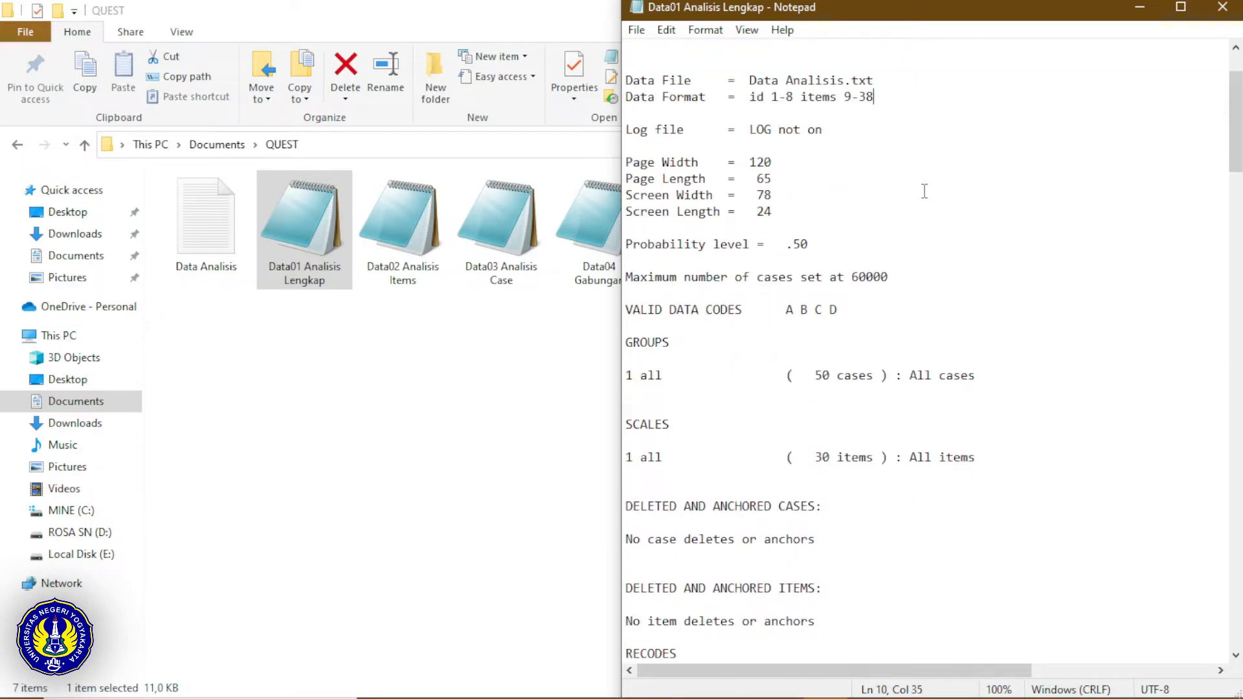
{"action": "scroll", "coordinate": [925, 191], "scroll_direction": "down", "scroll_amount": 3}
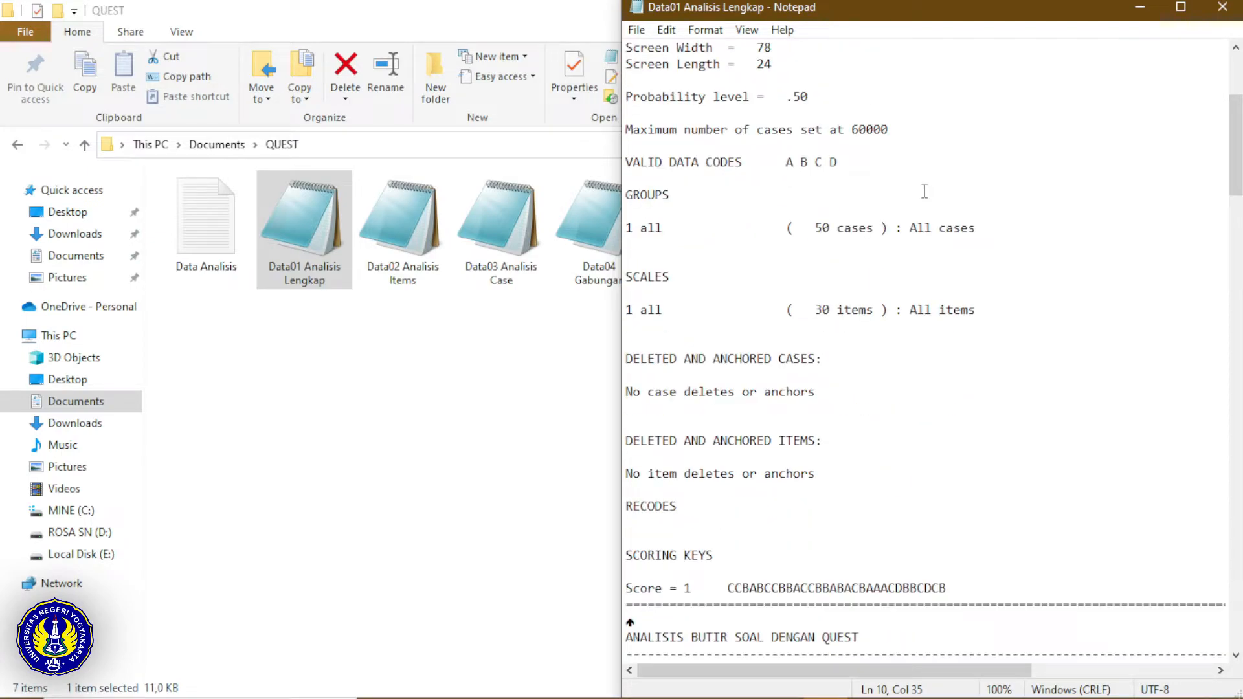
{"action": "scroll", "coordinate": [924, 191], "scroll_direction": "down", "scroll_amount": 3}
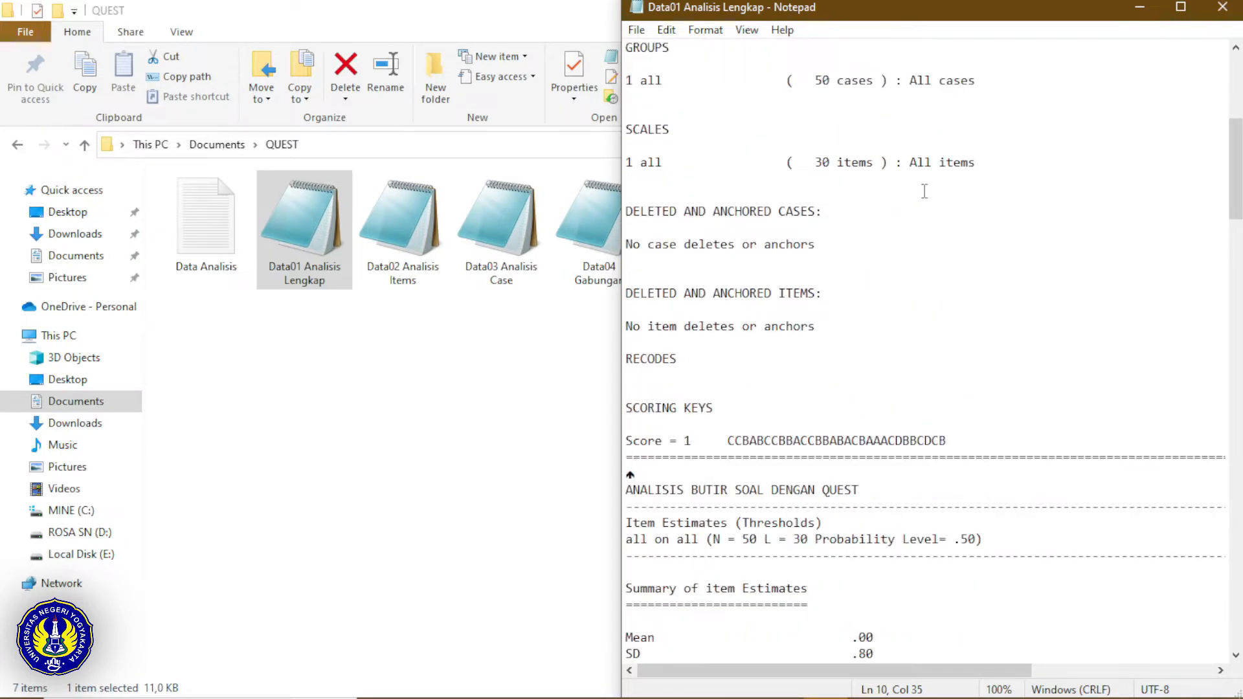
{"action": "scroll", "coordinate": [925, 191], "scroll_direction": "down", "scroll_amount": 6}
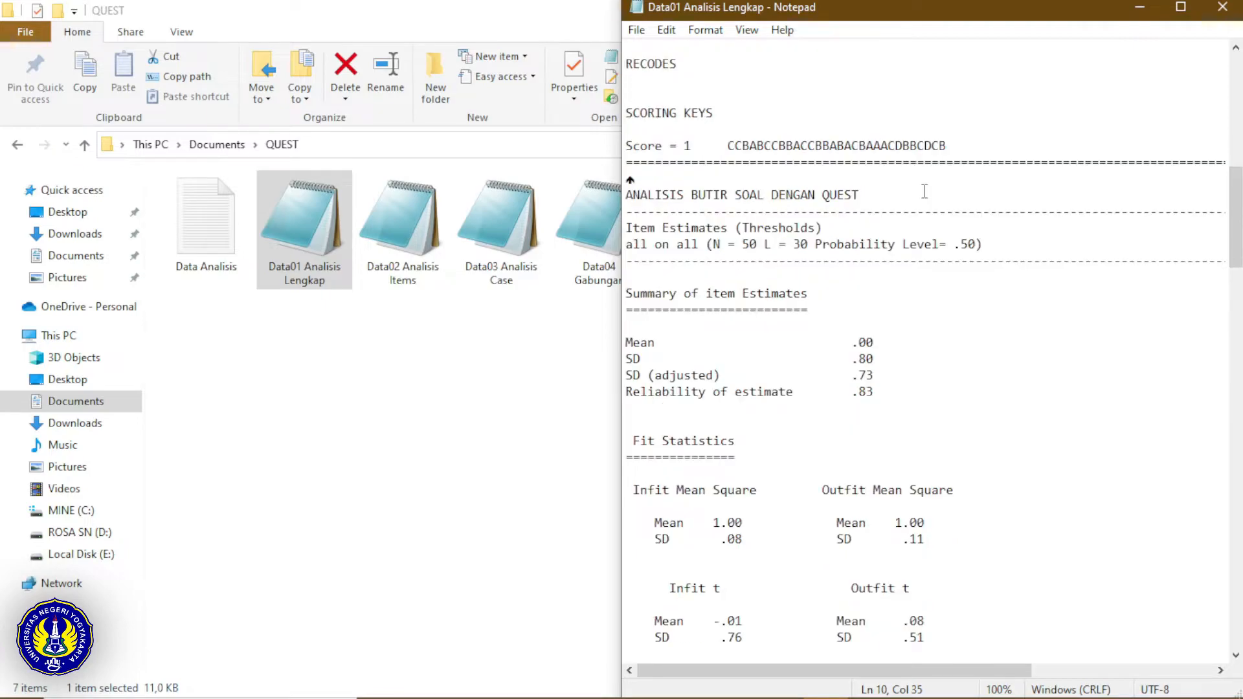
{"action": "left_click_drag", "start_coordinate": [626, 293], "coordinate": [810, 293]}
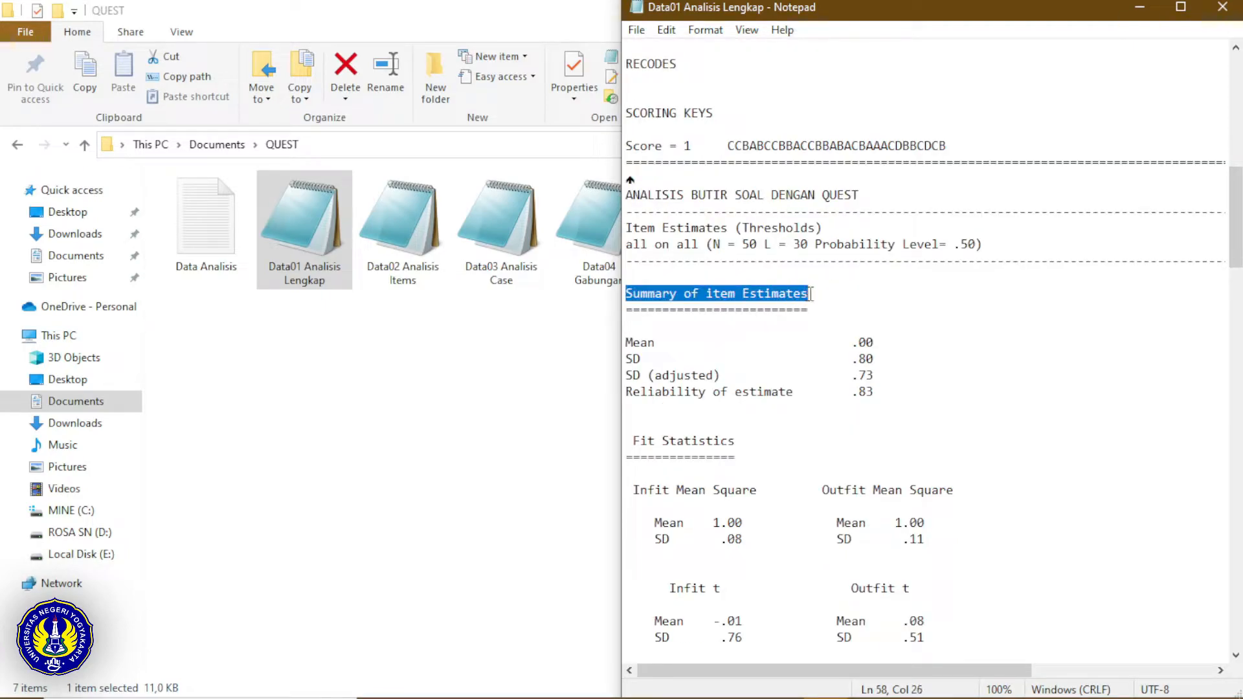
{"action": "left_click_drag", "start_coordinate": [625, 392], "coordinate": [880, 395]}
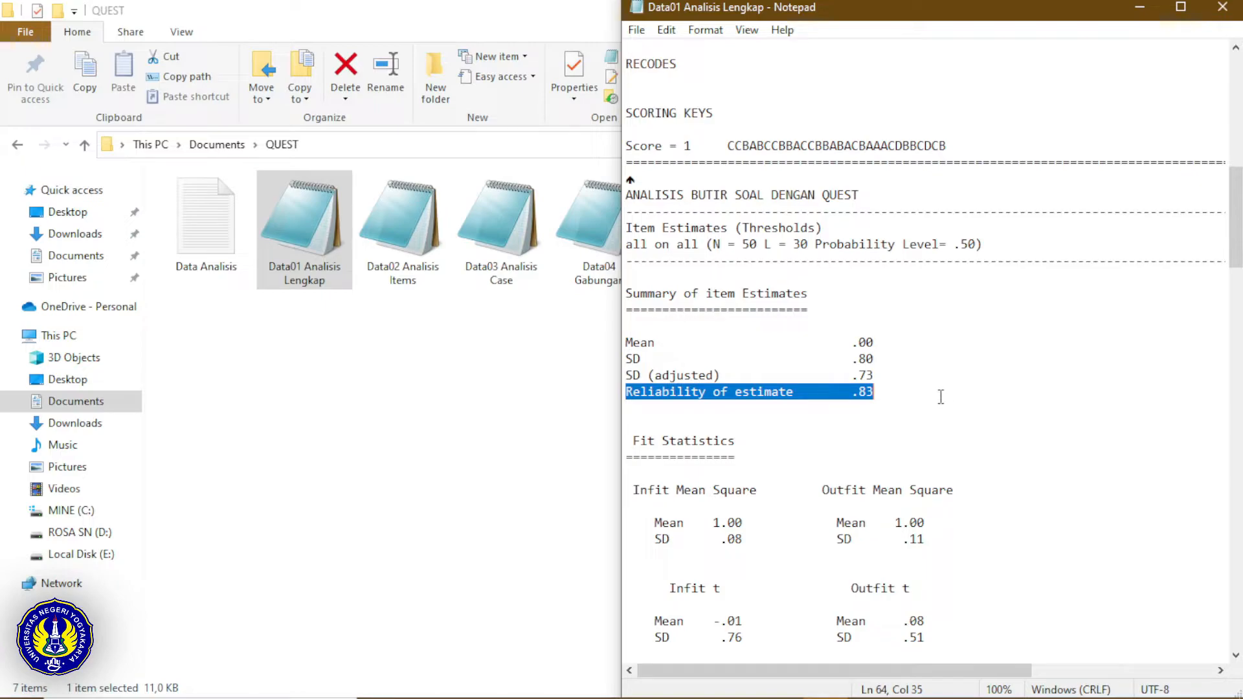
{"action": "left_click_drag", "start_coordinate": [919, 396], "coordinate": [626, 393]}
{"action": "left_click", "coordinate": [943, 402]}
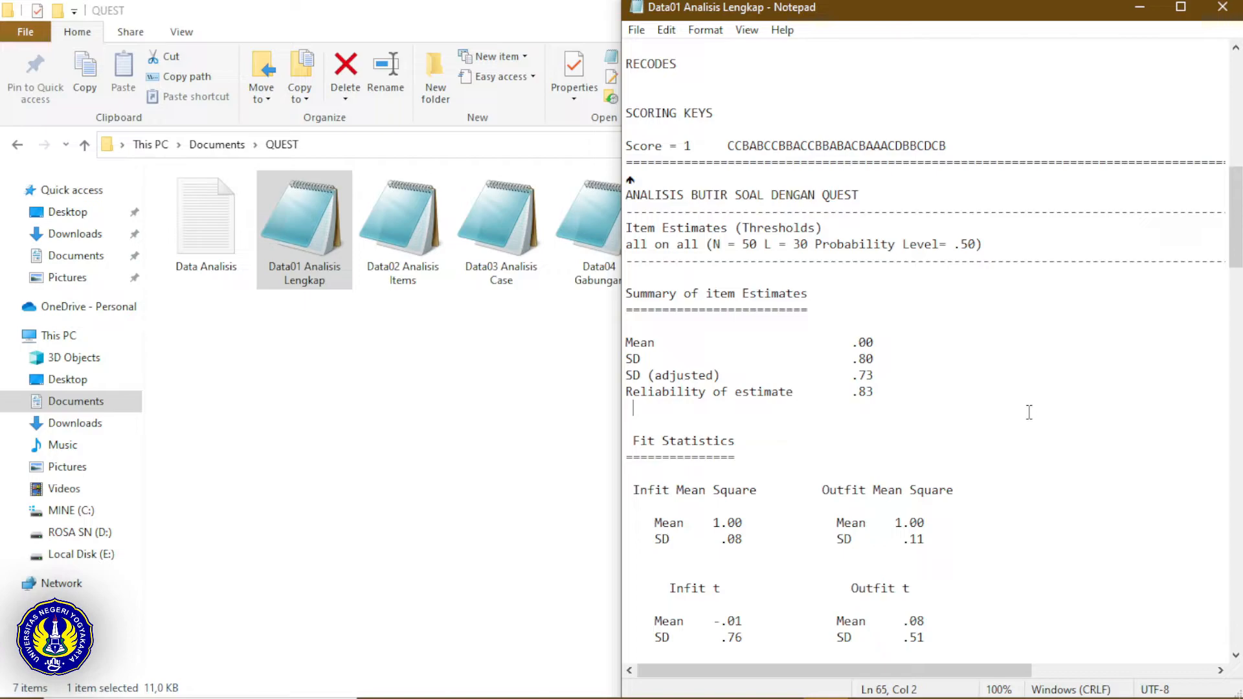
Step: Examine the Item Estimates (Thresholds) map, comparing the distribution of students with the distribution of items
{"action": "scroll", "coordinate": [1029, 413], "scroll_direction": "down", "scroll_amount": 5}
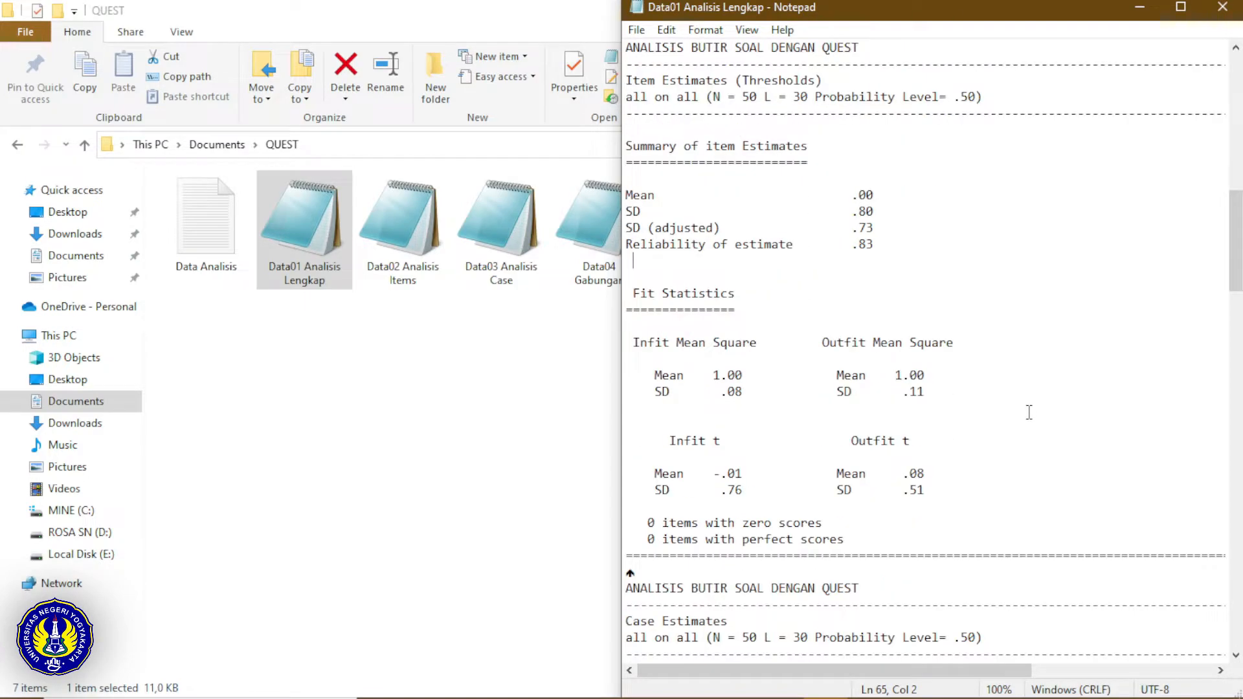
{"action": "scroll", "coordinate": [1029, 412], "scroll_direction": "down", "scroll_amount": 3}
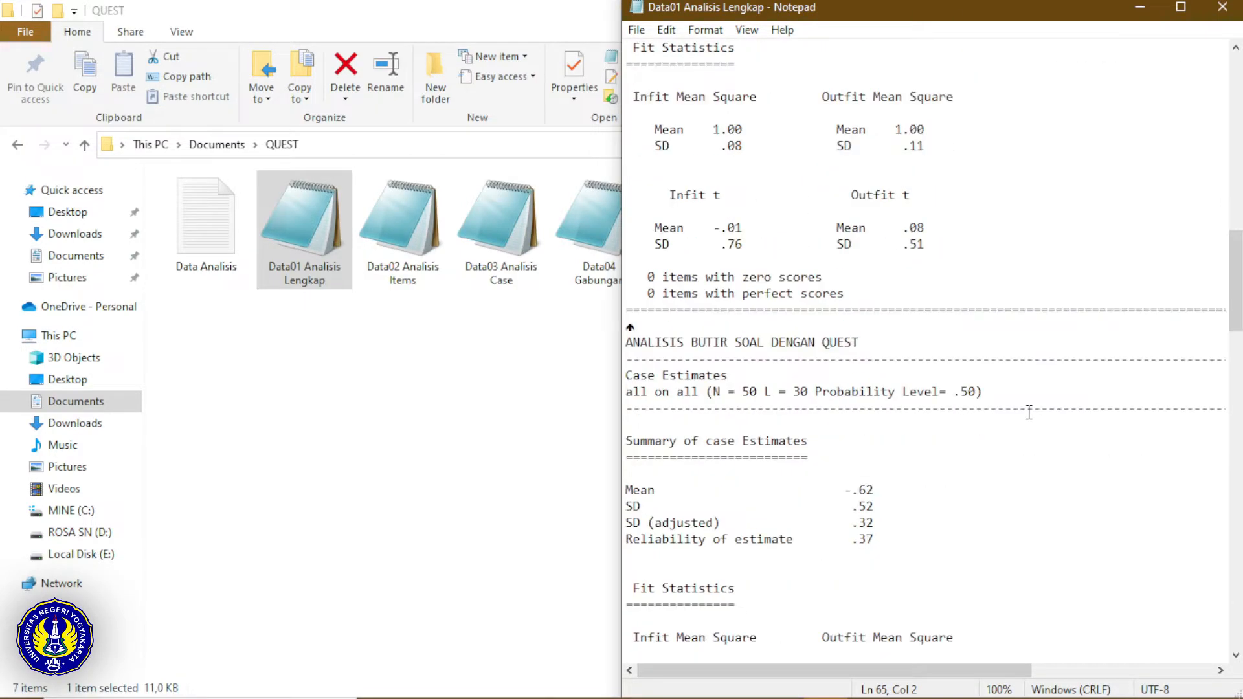
{"action": "scroll", "coordinate": [1029, 412], "scroll_direction": "down", "scroll_amount": 7}
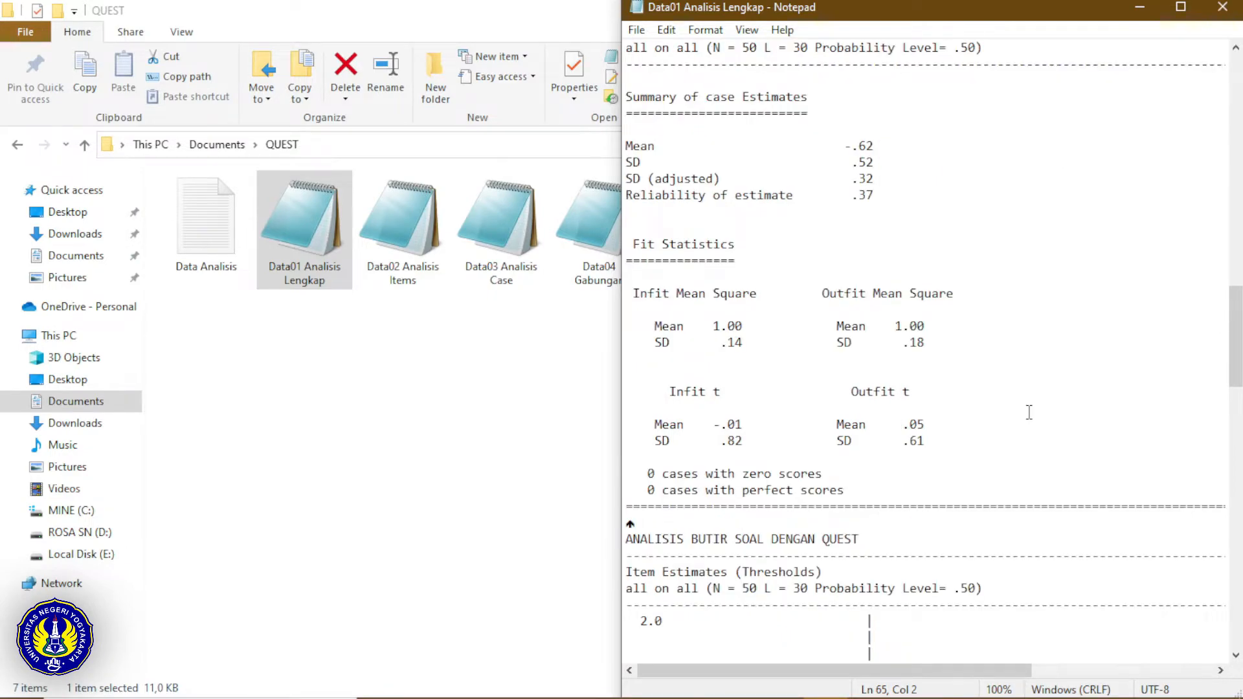
{"action": "scroll", "coordinate": [1029, 412], "scroll_direction": "down", "scroll_amount": 6}
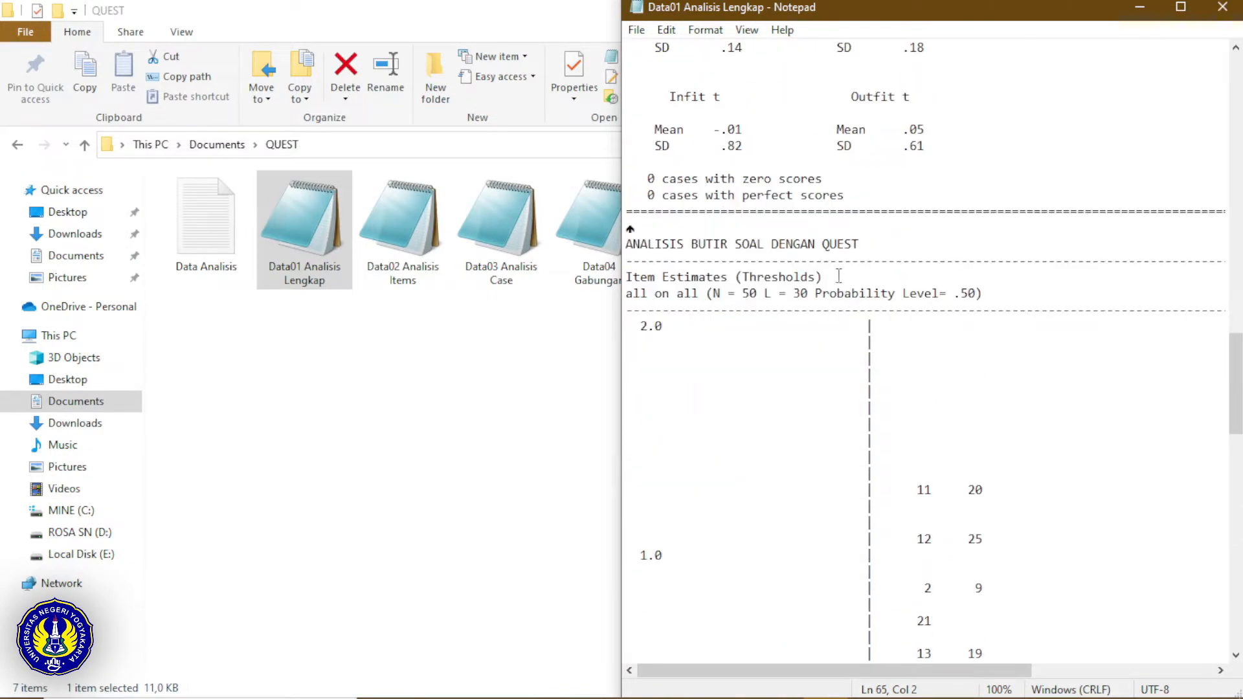
{"action": "left_click_drag", "start_coordinate": [835, 276], "coordinate": [618, 279]}
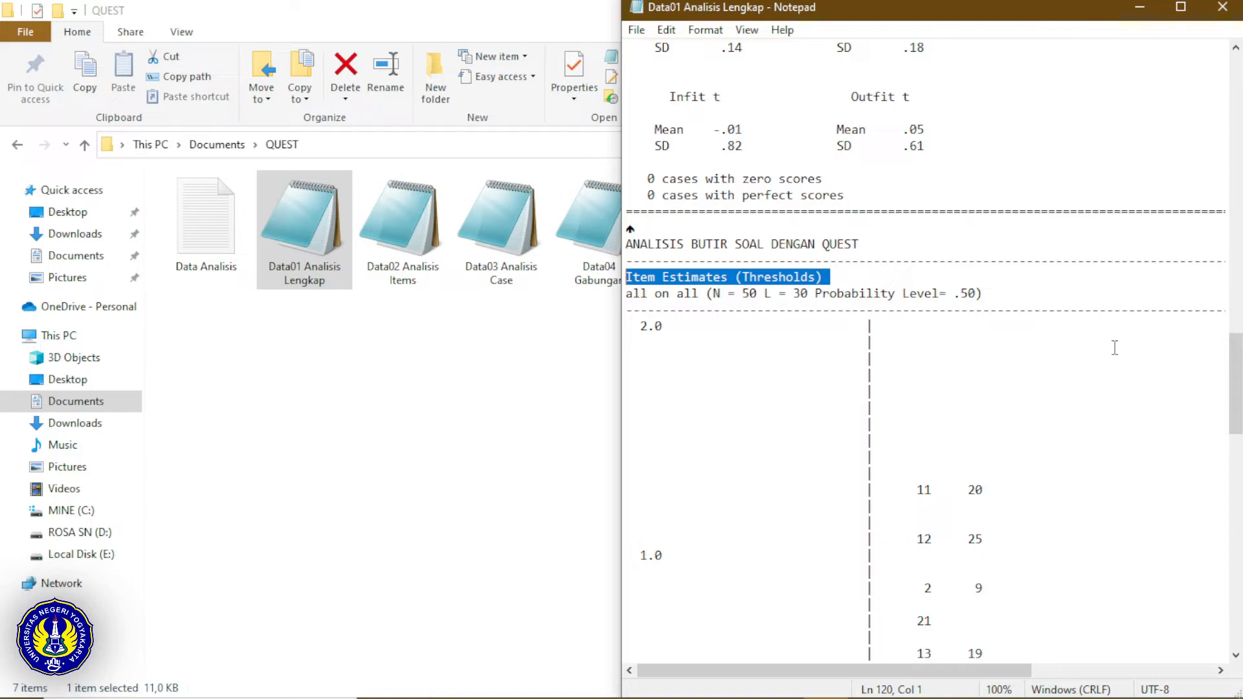
{"action": "scroll", "coordinate": [1114, 348], "scroll_direction": "down", "scroll_amount": 8}
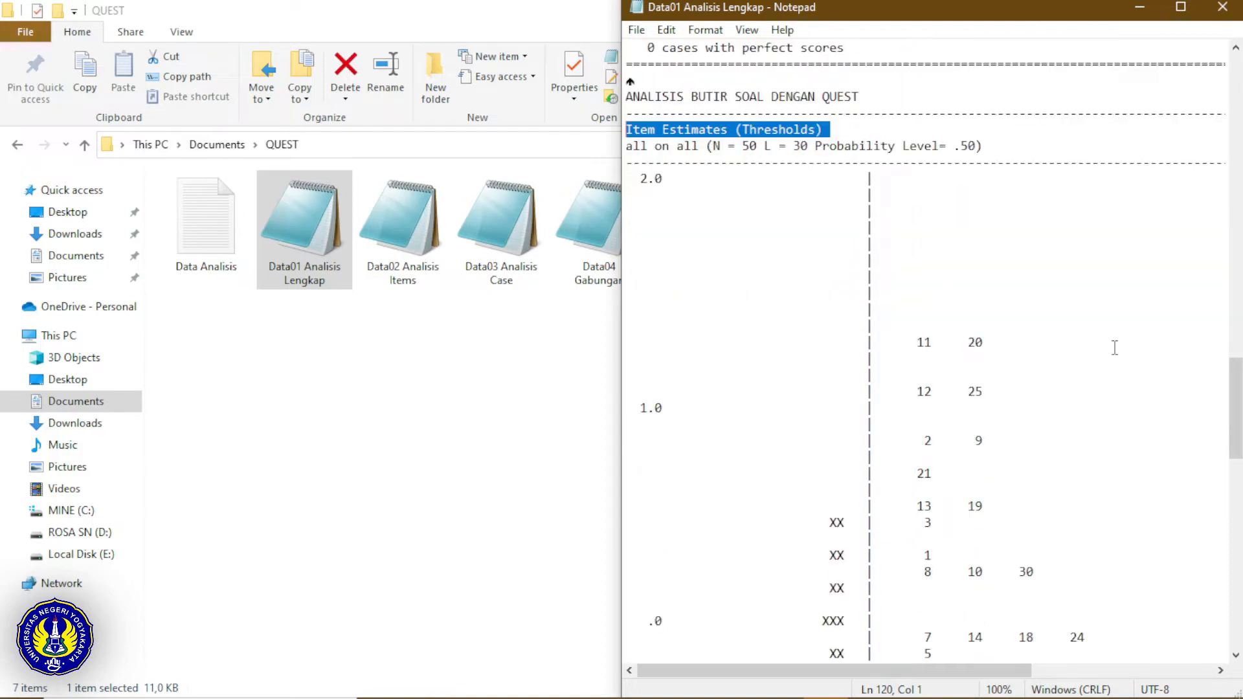
{"action": "scroll", "coordinate": [1115, 348], "scroll_direction": "down", "scroll_amount": 2}
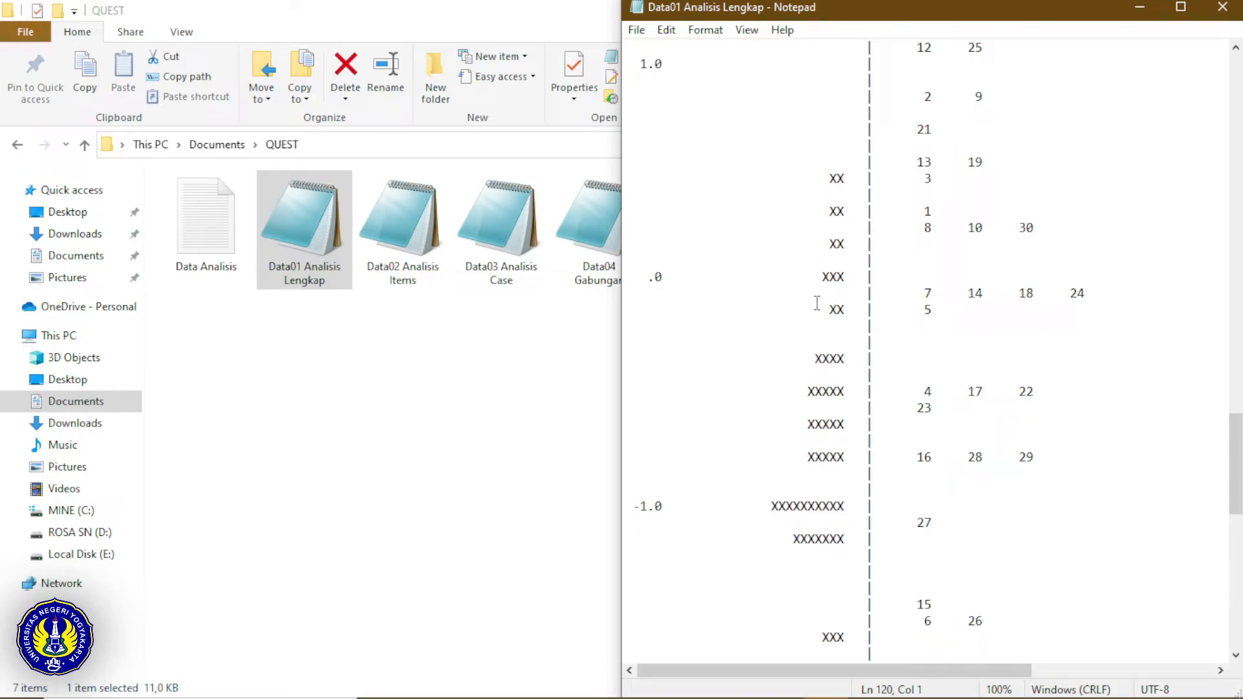
{"action": "scroll", "coordinate": [817, 304], "scroll_direction": "down", "scroll_amount": 2}
{"action": "scroll", "coordinate": [818, 304], "scroll_direction": "up", "scroll_amount": 1}
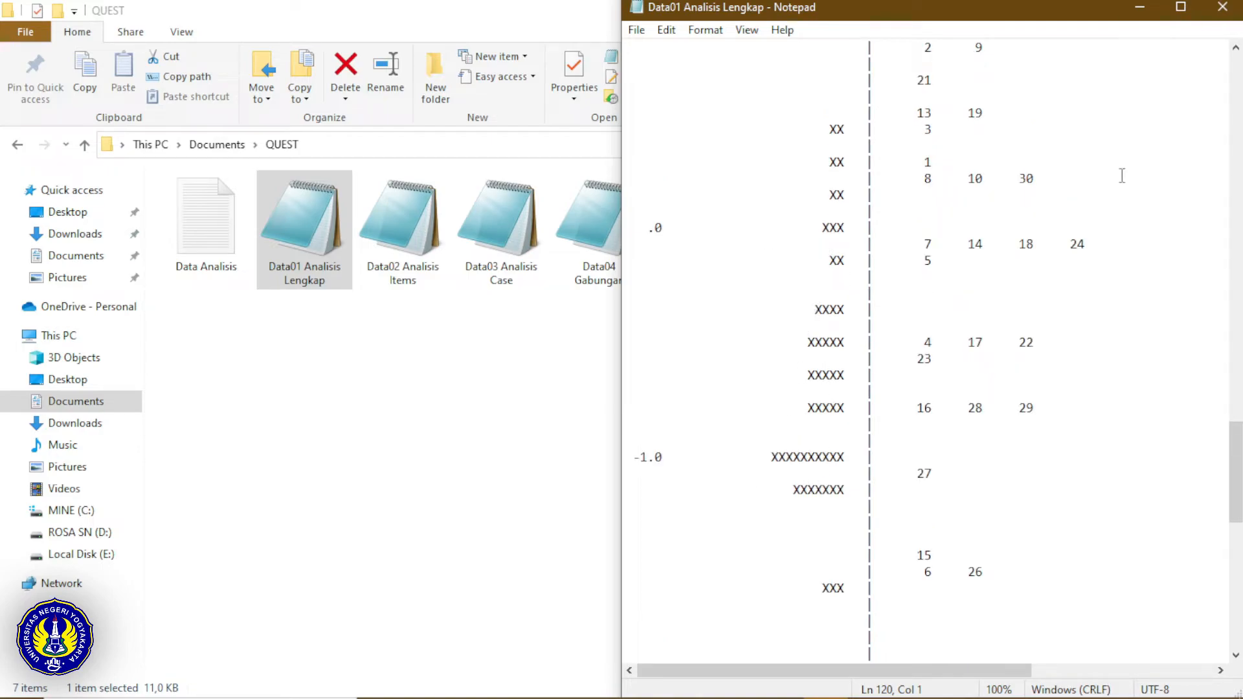
{"action": "scroll", "coordinate": [995, 368], "scroll_direction": "up", "scroll_amount": 3}
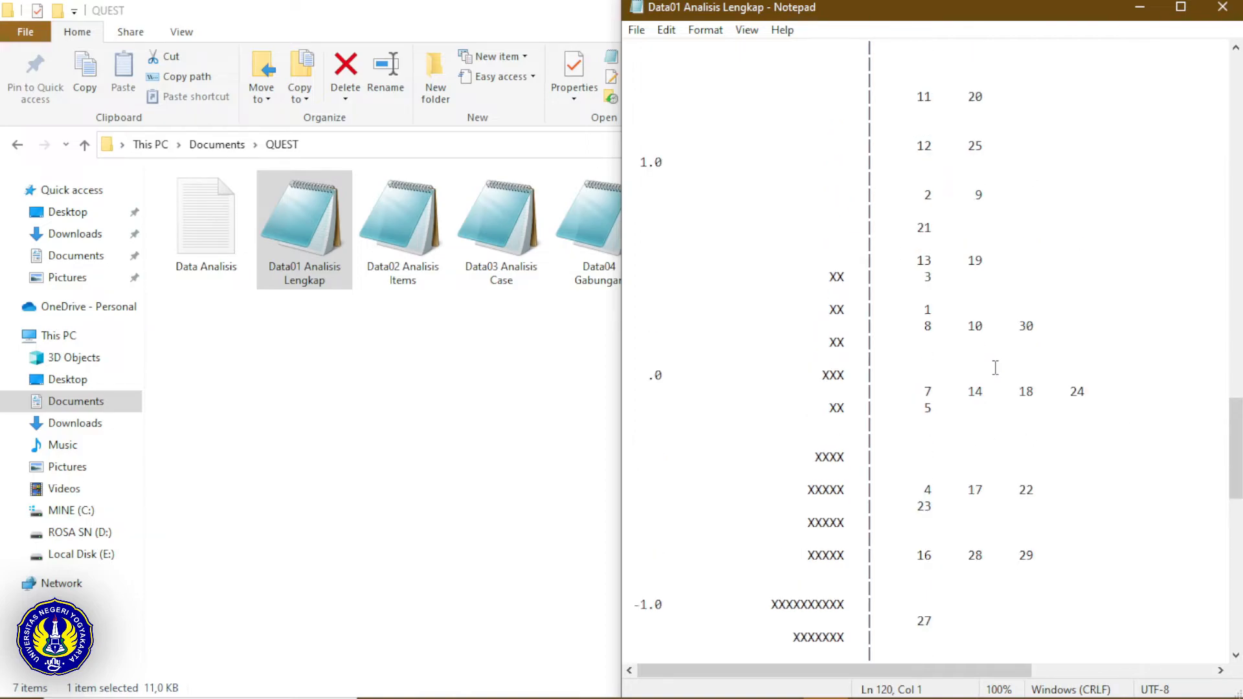
{"action": "scroll", "coordinate": [995, 368], "scroll_direction": "down", "scroll_amount": 6}
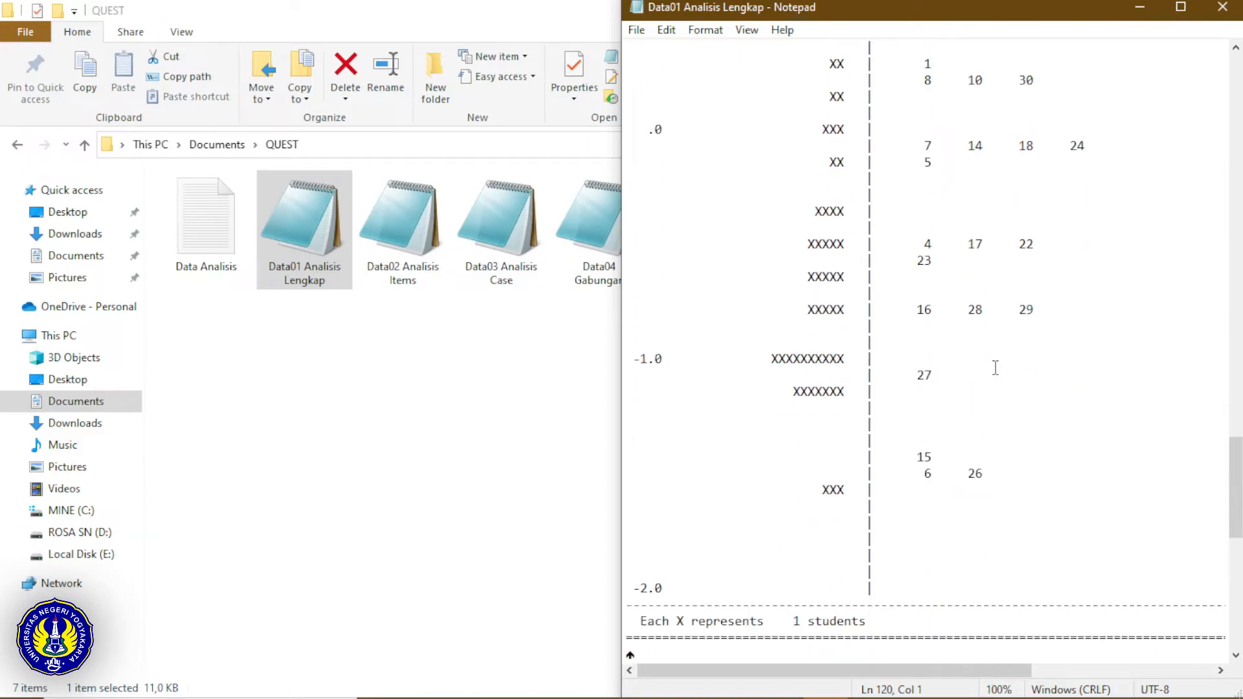
{"action": "scroll", "coordinate": [995, 367], "scroll_direction": "up", "scroll_amount": 2}
{"action": "scroll", "coordinate": [1001, 370], "scroll_direction": "up", "scroll_amount": 3}
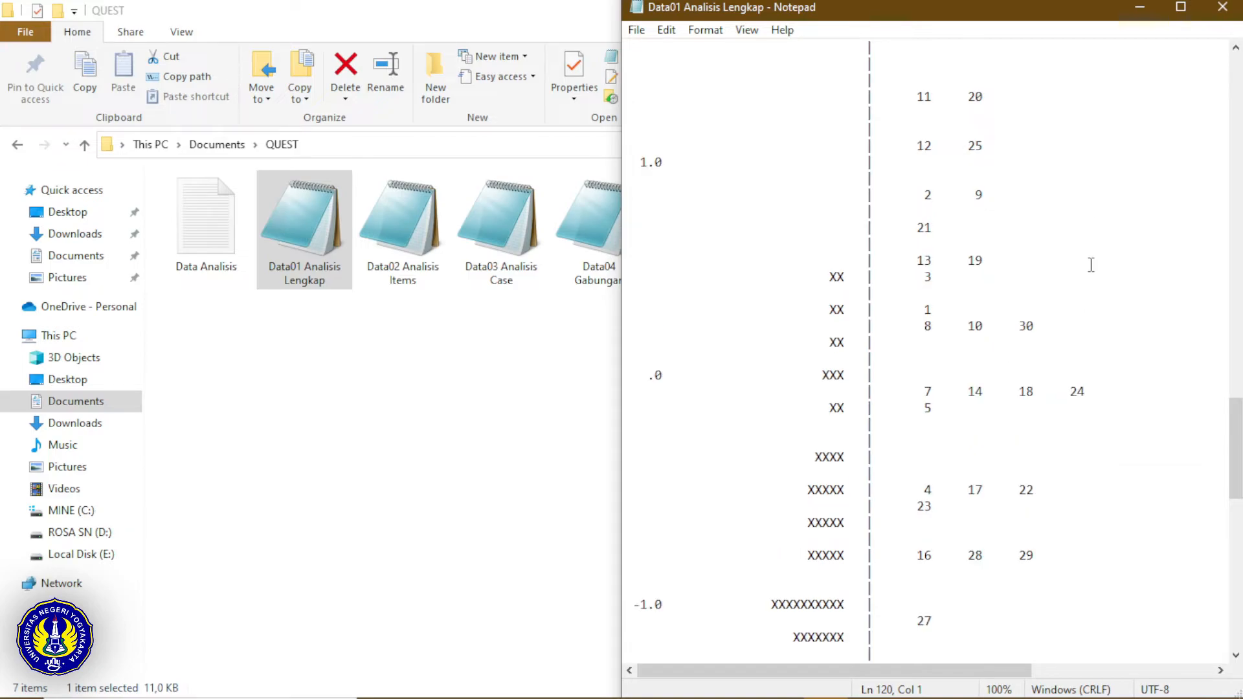
Step: Highlight items 11 and 20 at the upper end and items 6 and 26 at the lower end of the thresholds map
{"action": "left_click_drag", "start_coordinate": [908, 96], "coordinate": [1004, 97]}
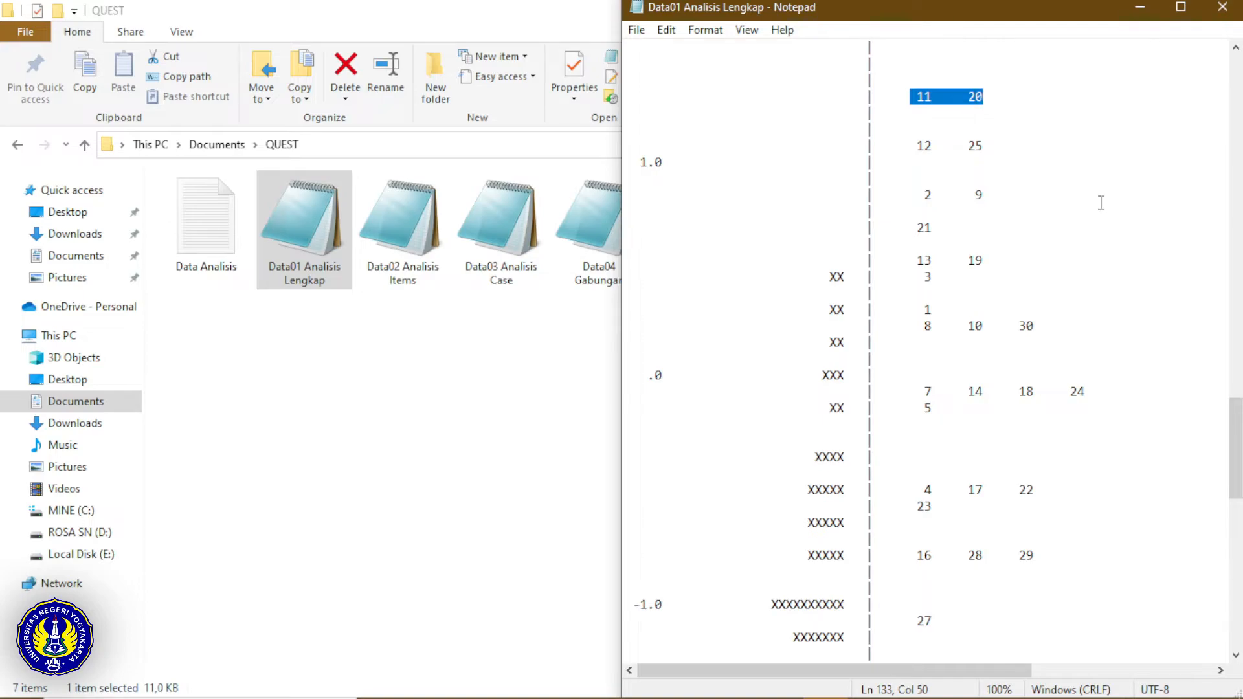
{"action": "scroll", "coordinate": [1101, 202], "scroll_direction": "up", "scroll_amount": 1}
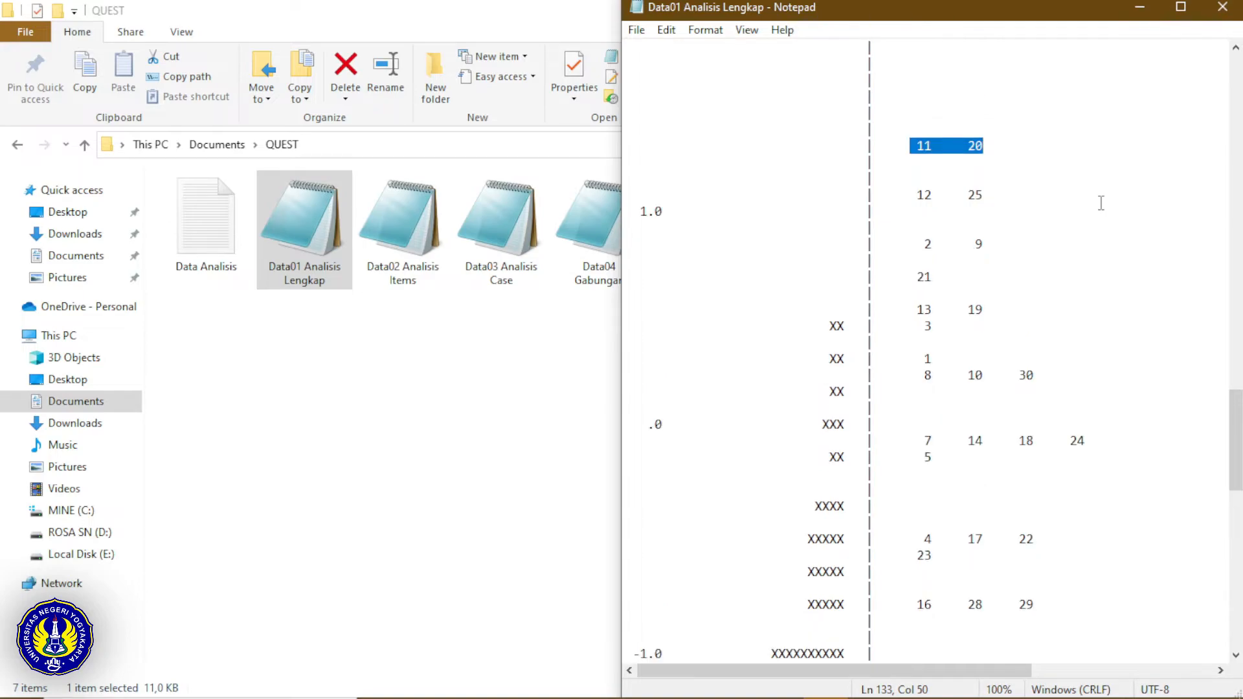
{"action": "scroll", "coordinate": [1101, 203], "scroll_direction": "down", "scroll_amount": 2}
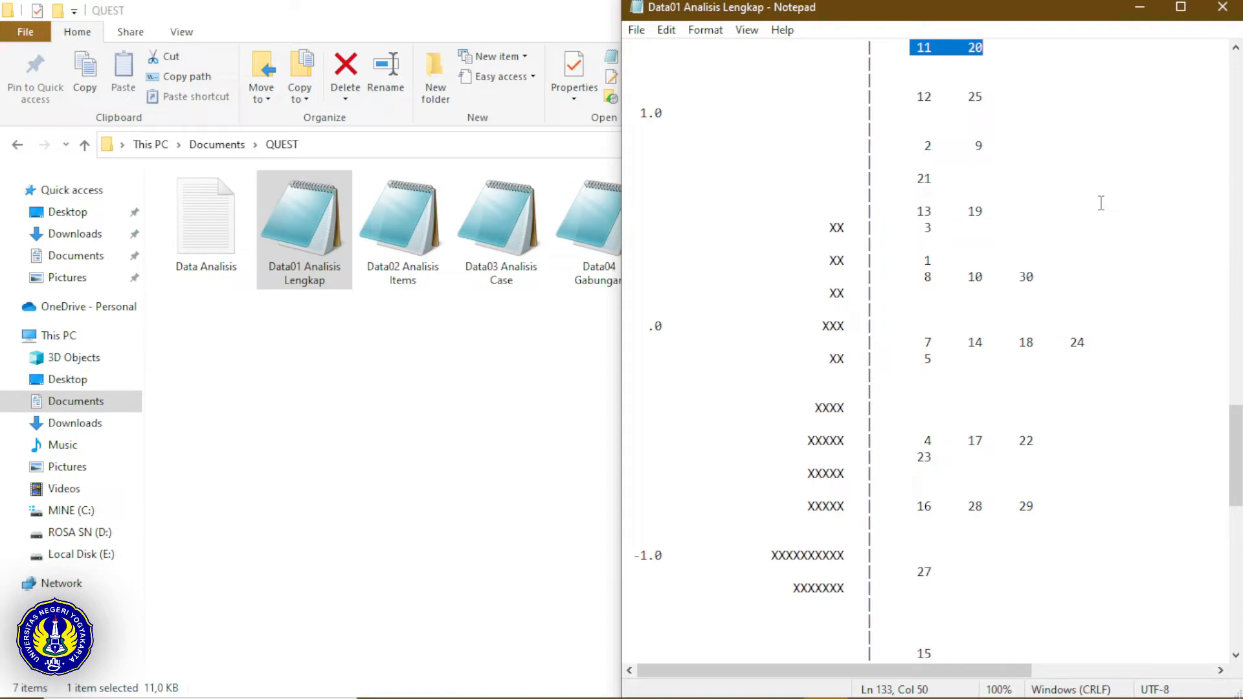
{"action": "scroll", "coordinate": [1101, 202], "scroll_direction": "down", "scroll_amount": 4}
{"action": "left_click_drag", "start_coordinate": [924, 474], "coordinate": [1031, 469]}
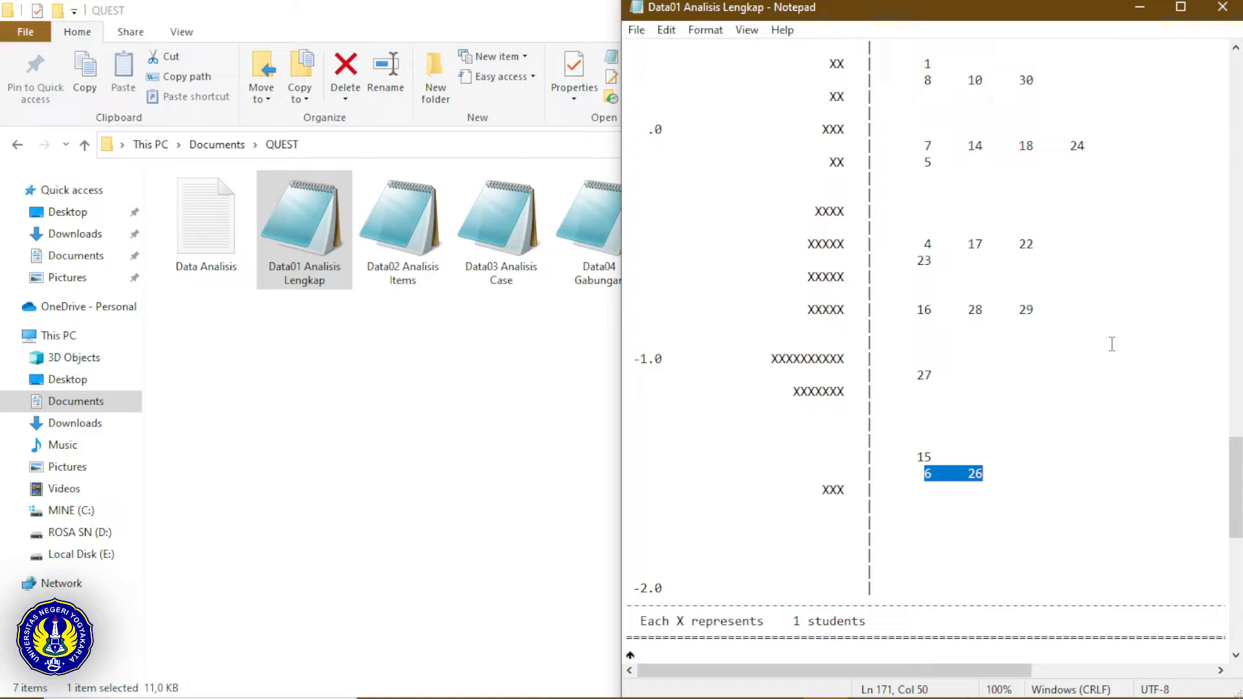
Step: Examine the Item Fit chart across its full width, checking each item's INFIT MNSQ against the dotted limits at .77 and 1.30
{"action": "scroll", "coordinate": [1112, 344], "scroll_direction": "down", "scroll_amount": 2}
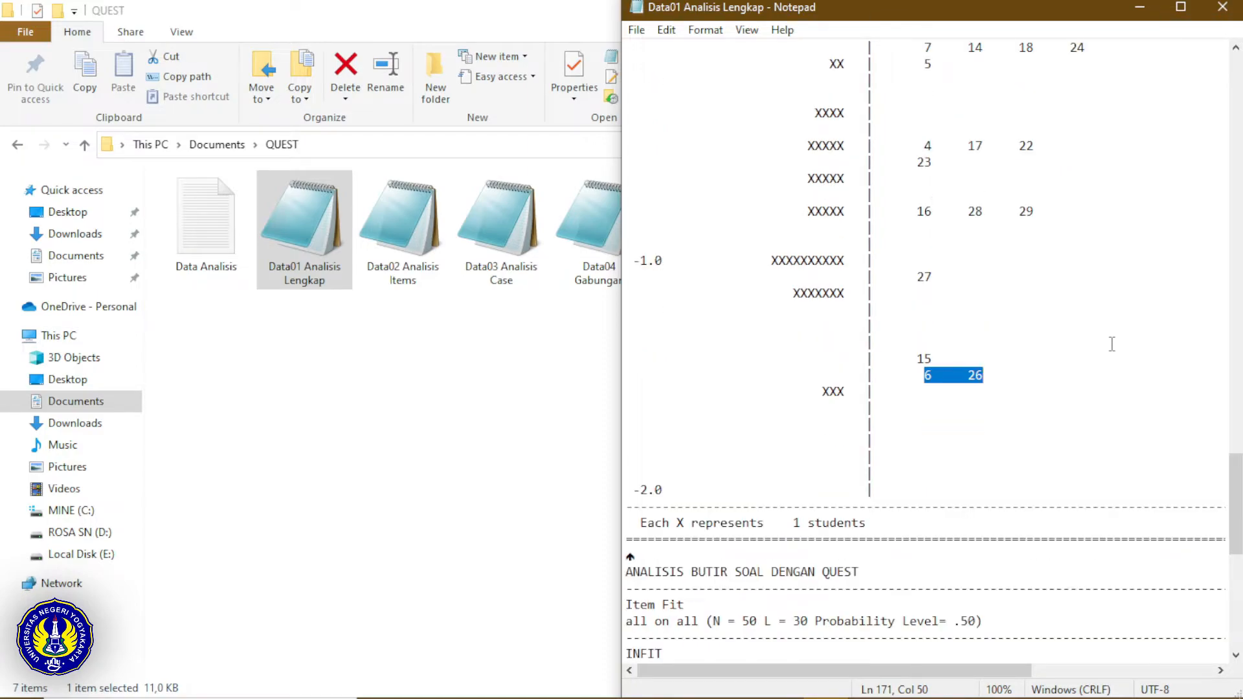
{"action": "scroll", "coordinate": [1112, 343], "scroll_direction": "down", "scroll_amount": 7}
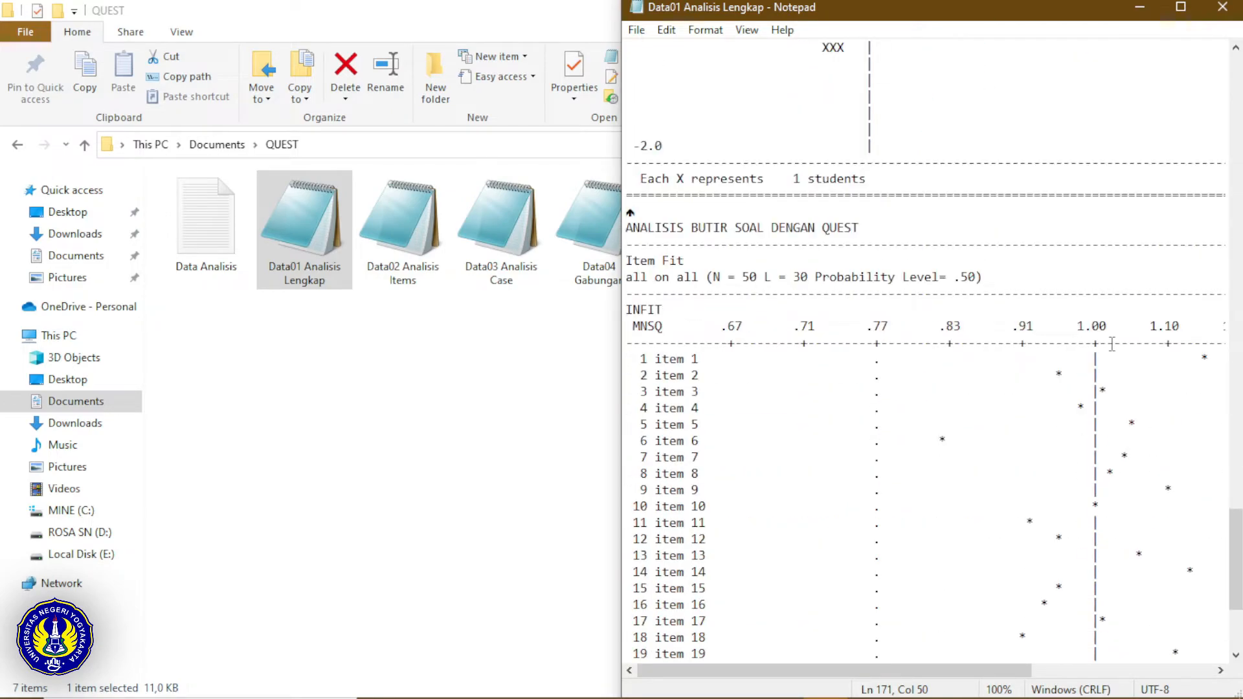
{"action": "left_click_drag", "start_coordinate": [693, 266], "coordinate": [626, 263]}
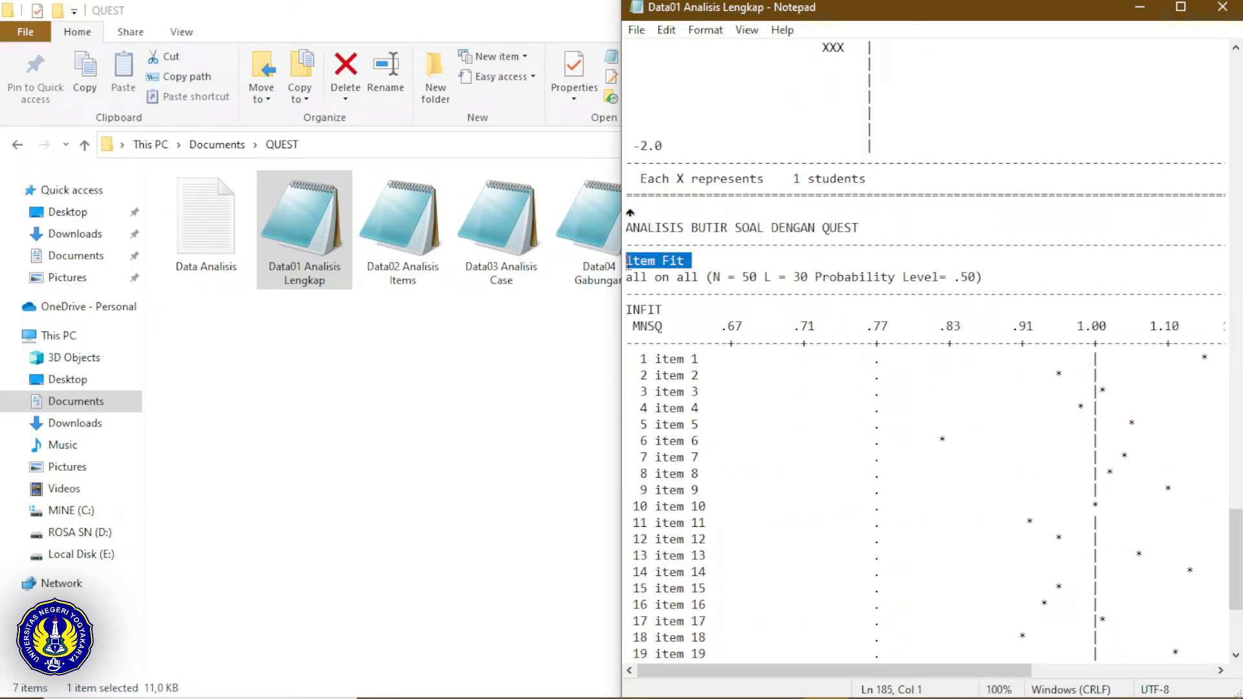
{"action": "scroll", "coordinate": [1200, 441], "scroll_direction": "down", "scroll_amount": 4}
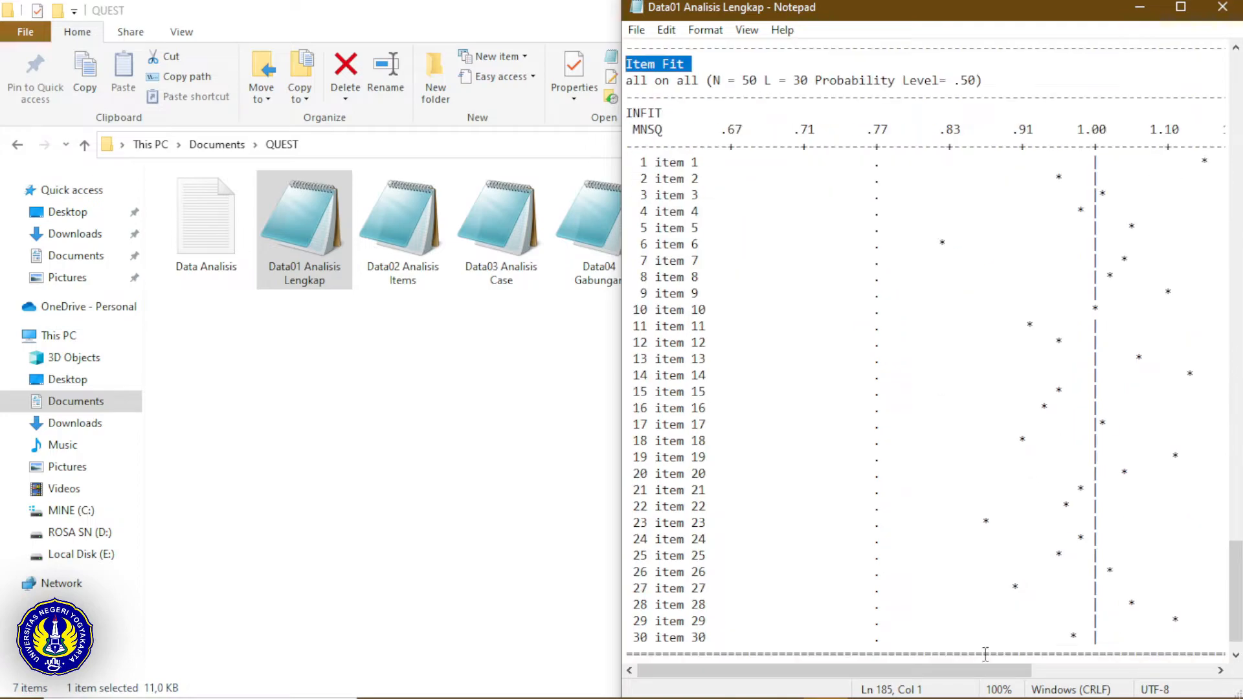
{"action": "left_click_drag", "start_coordinate": [978, 672], "coordinate": [1112, 679]}
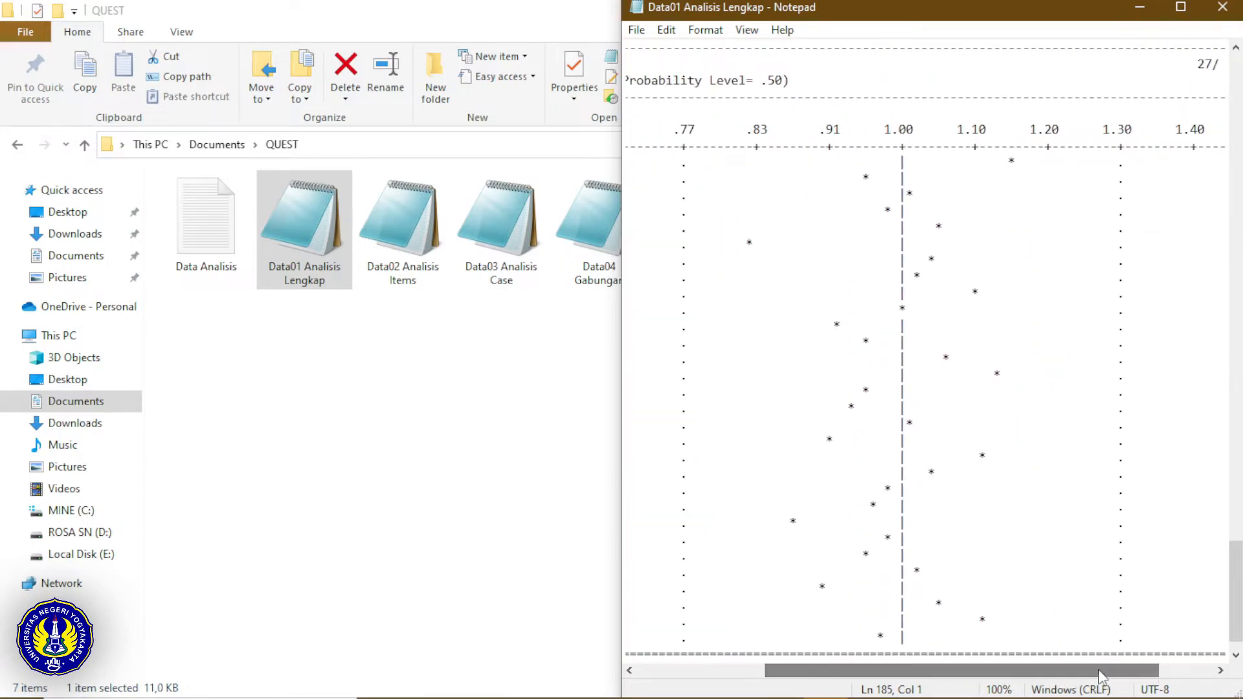
{"action": "scroll", "coordinate": [886, 504], "scroll_direction": "up", "scroll_amount": 3}
{"action": "scroll", "coordinate": [886, 503], "scroll_direction": "down", "scroll_amount": 2}
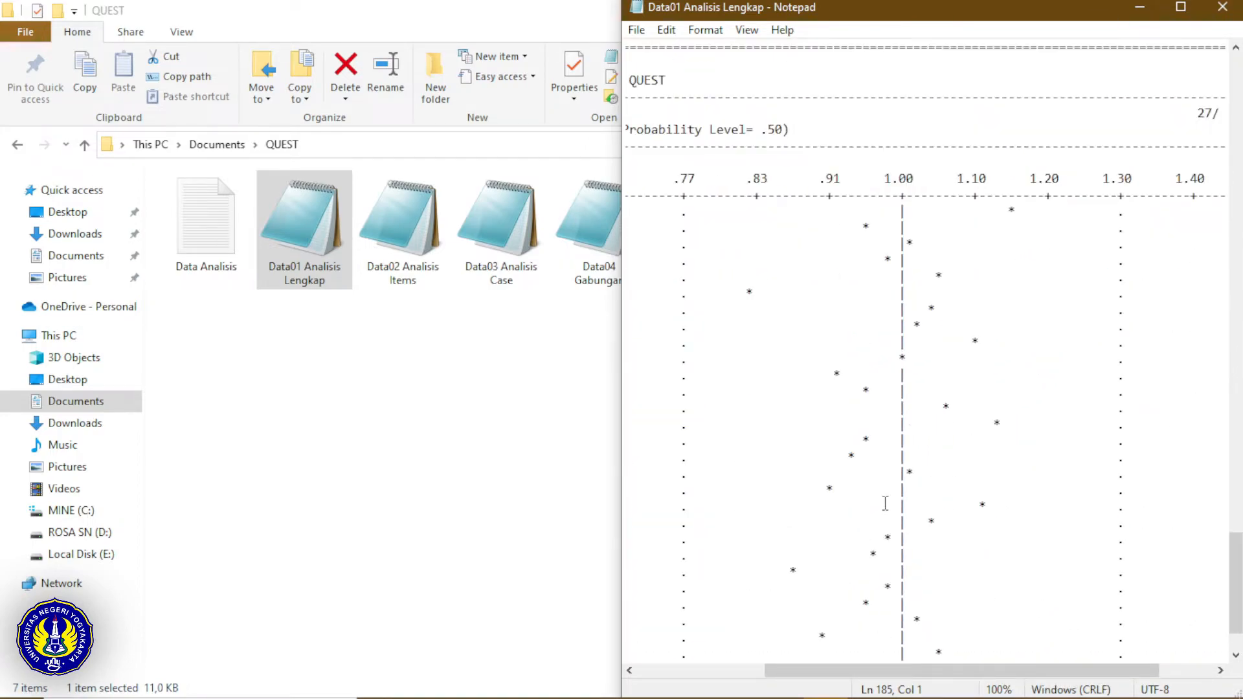
{"action": "scroll", "coordinate": [885, 504], "scroll_direction": "down", "scroll_amount": 2}
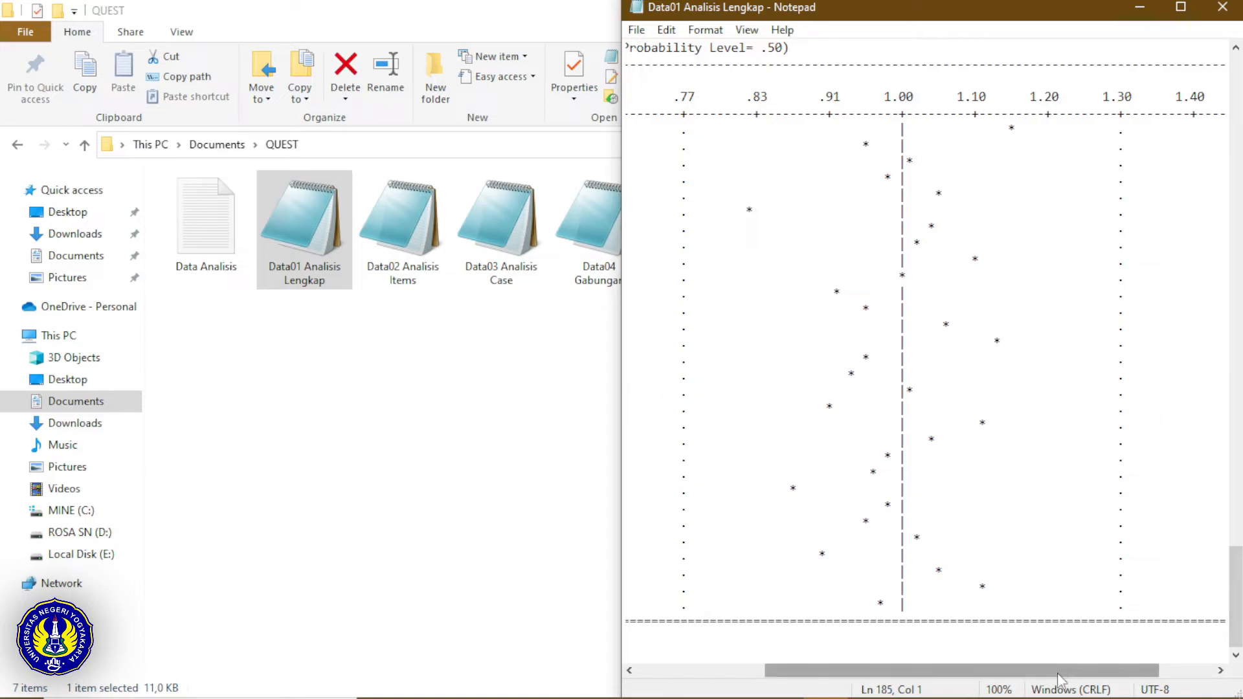
{"action": "left_click_drag", "start_coordinate": [1058, 673], "coordinate": [1007, 674]}
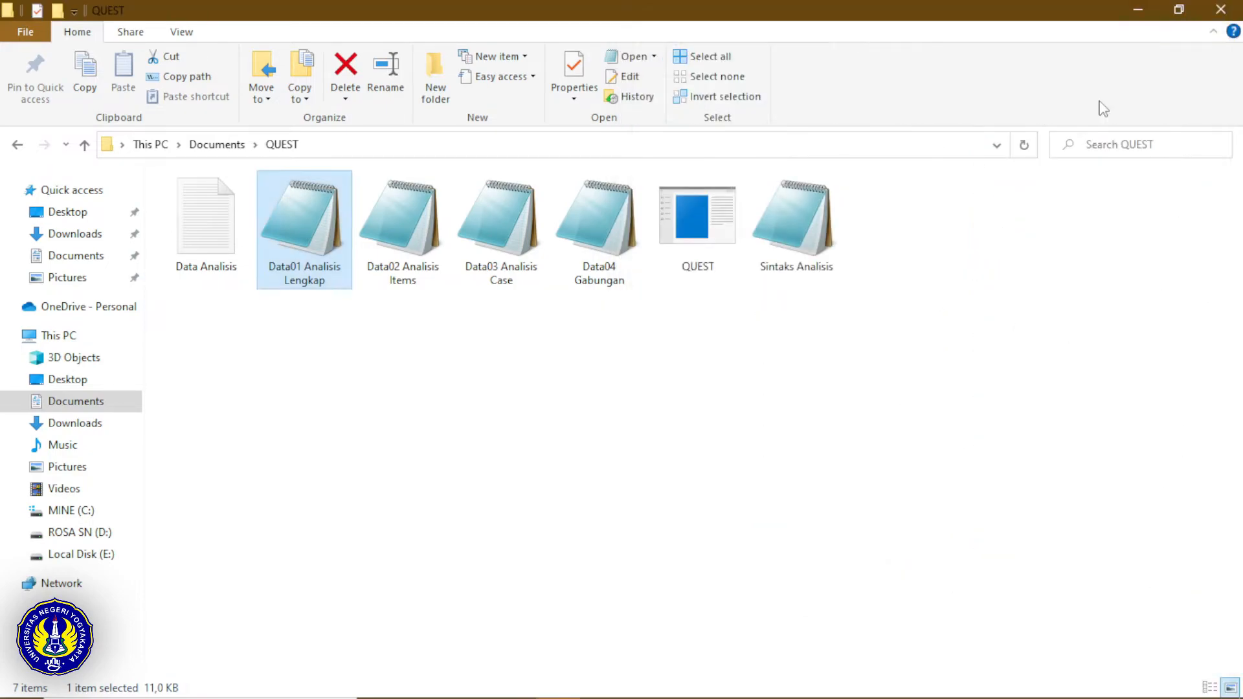
Step: Close the complete analysis output and open the Data02 Analisis Items file beside the folder window
{"action": "left_click", "coordinate": [1222, 7]}
{"action": "double_click", "coordinate": [419, 243]}
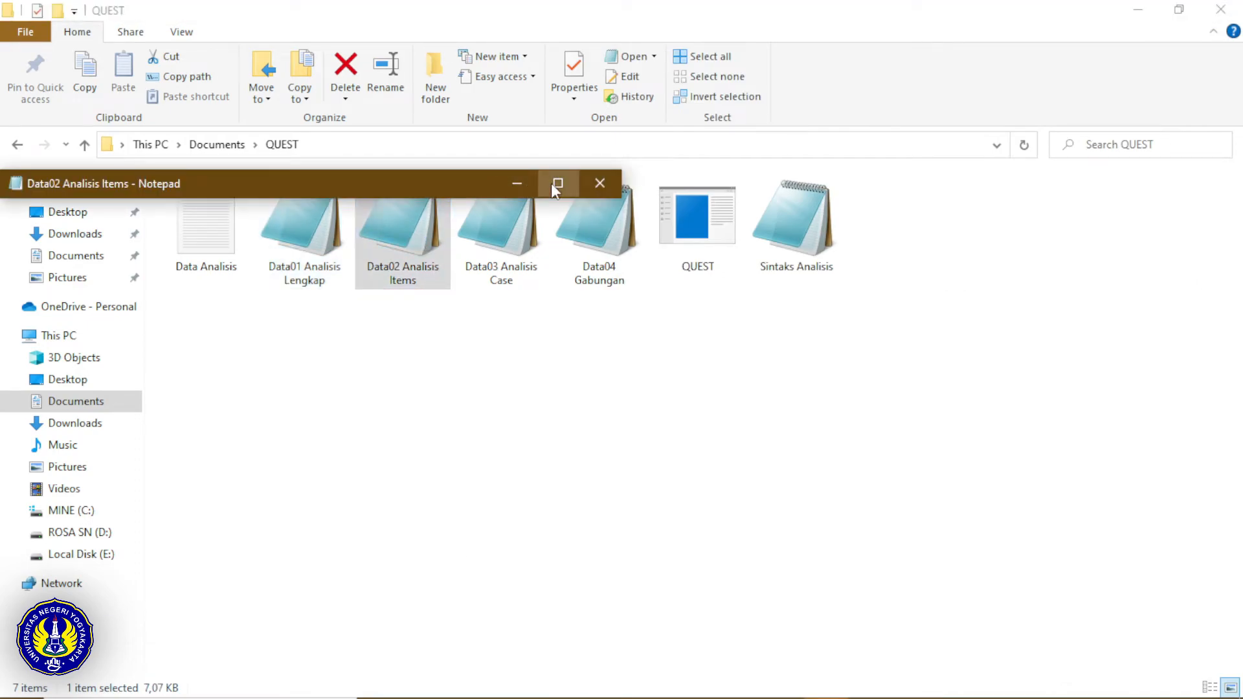
{"action": "left_click", "coordinate": [553, 184]}
{"action": "key", "text": "super+Right"}
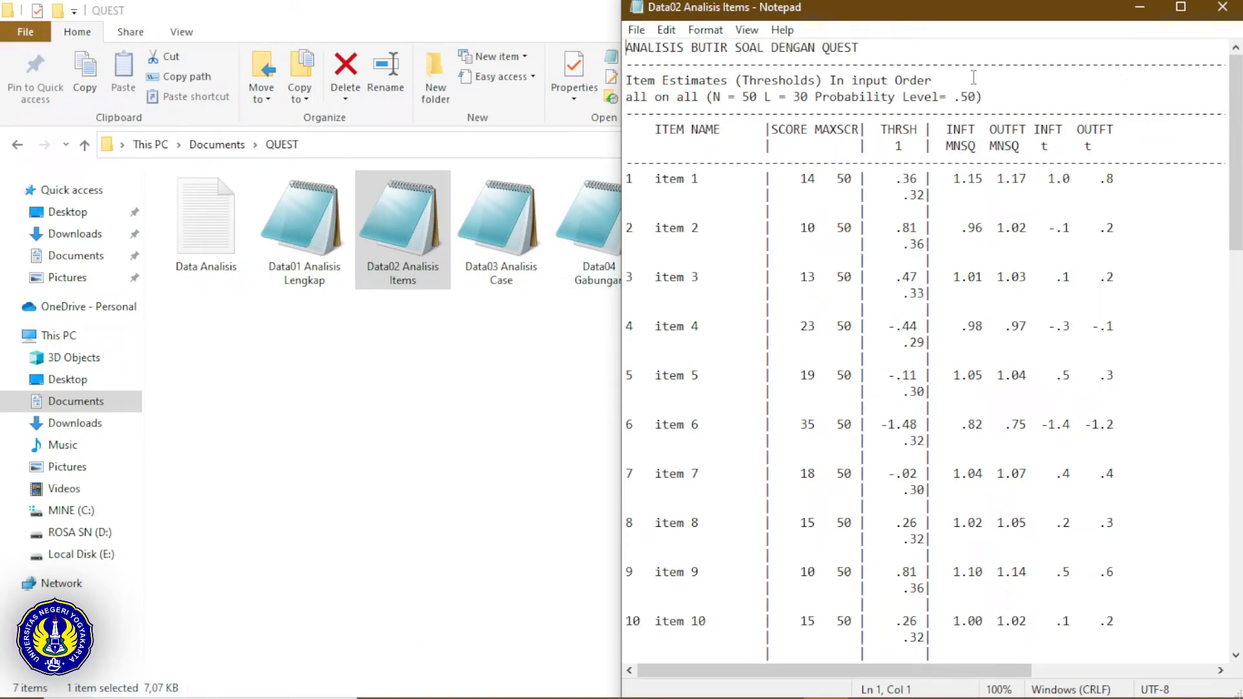
Step: Highlight the Item Estimates (Thresholds) heading, then item 1 and its THRSH value in the items output
{"action": "left_click", "coordinate": [822, 80]}
{"action": "left_click_drag", "start_coordinate": [822, 80], "coordinate": [623, 80]}
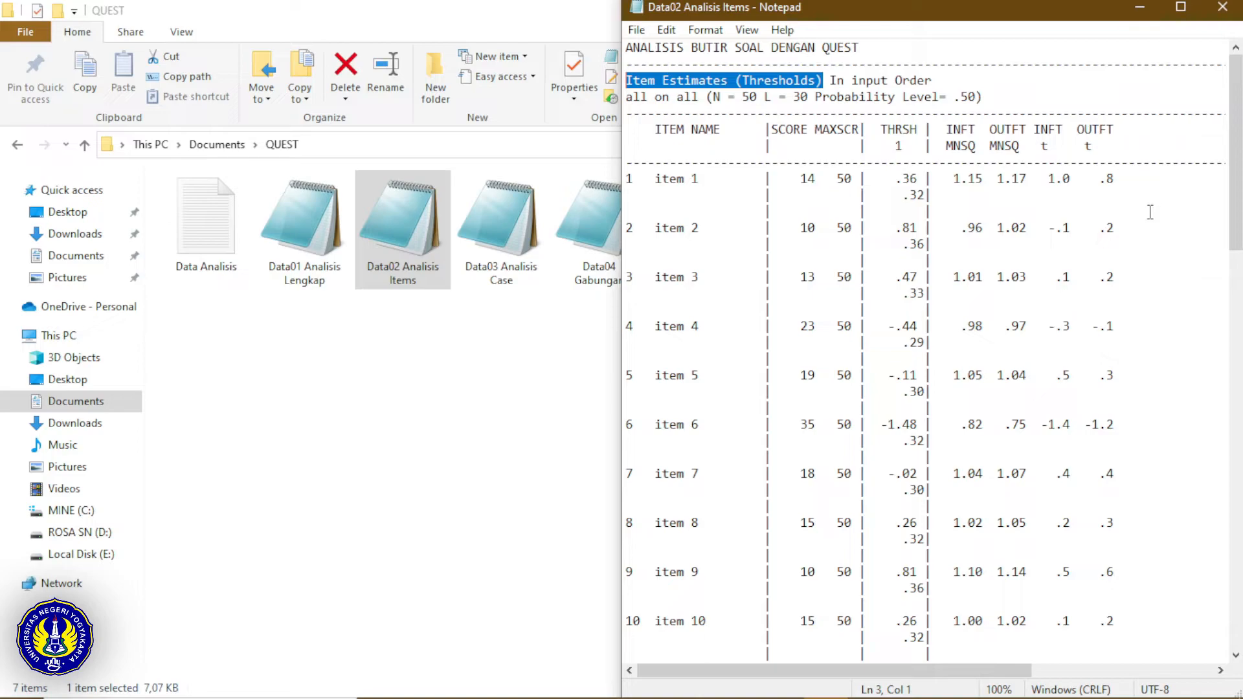
{"action": "left_click", "coordinate": [721, 177]}
{"action": "left_click_drag", "start_coordinate": [720, 178], "coordinate": [647, 179]}
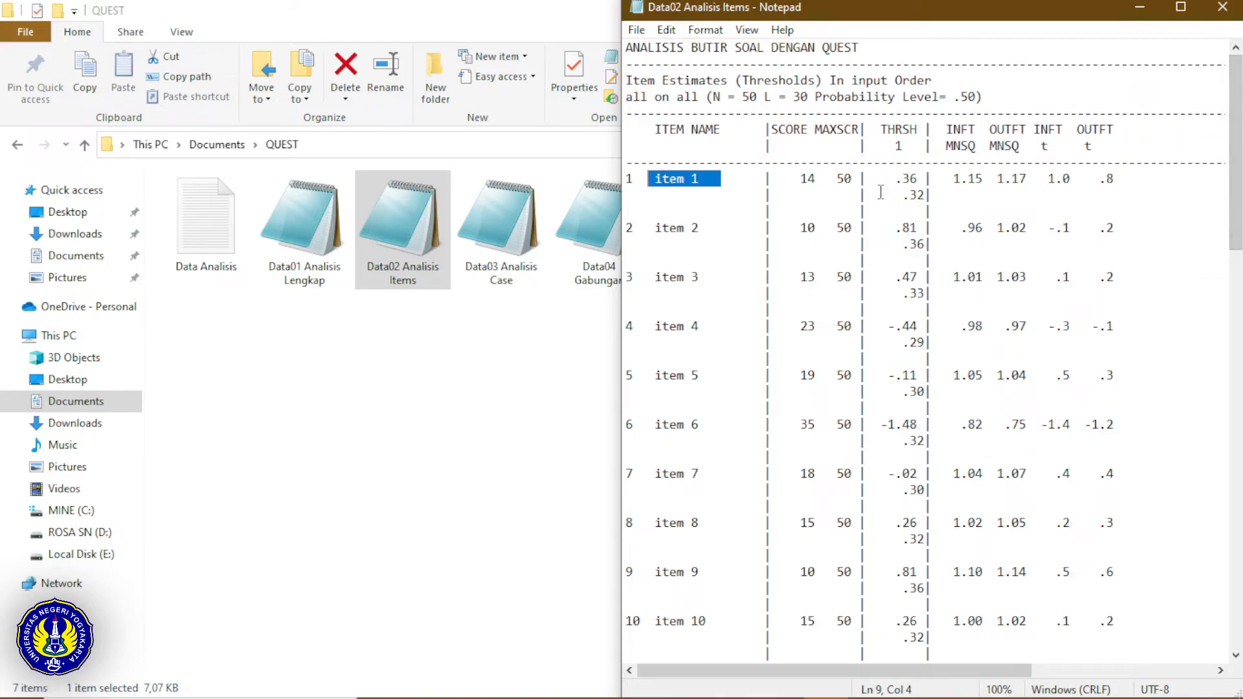
{"action": "left_click_drag", "start_coordinate": [882, 179], "coordinate": [923, 178]}
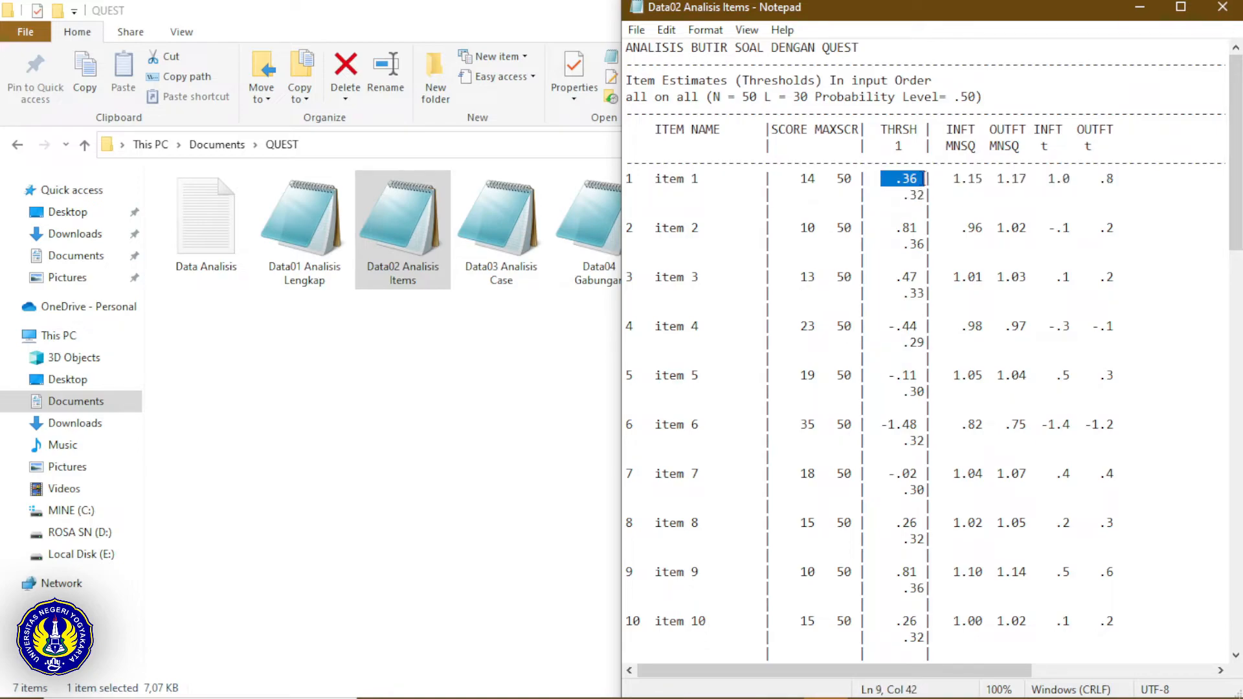
{"action": "left_click", "coordinate": [1147, 203]}
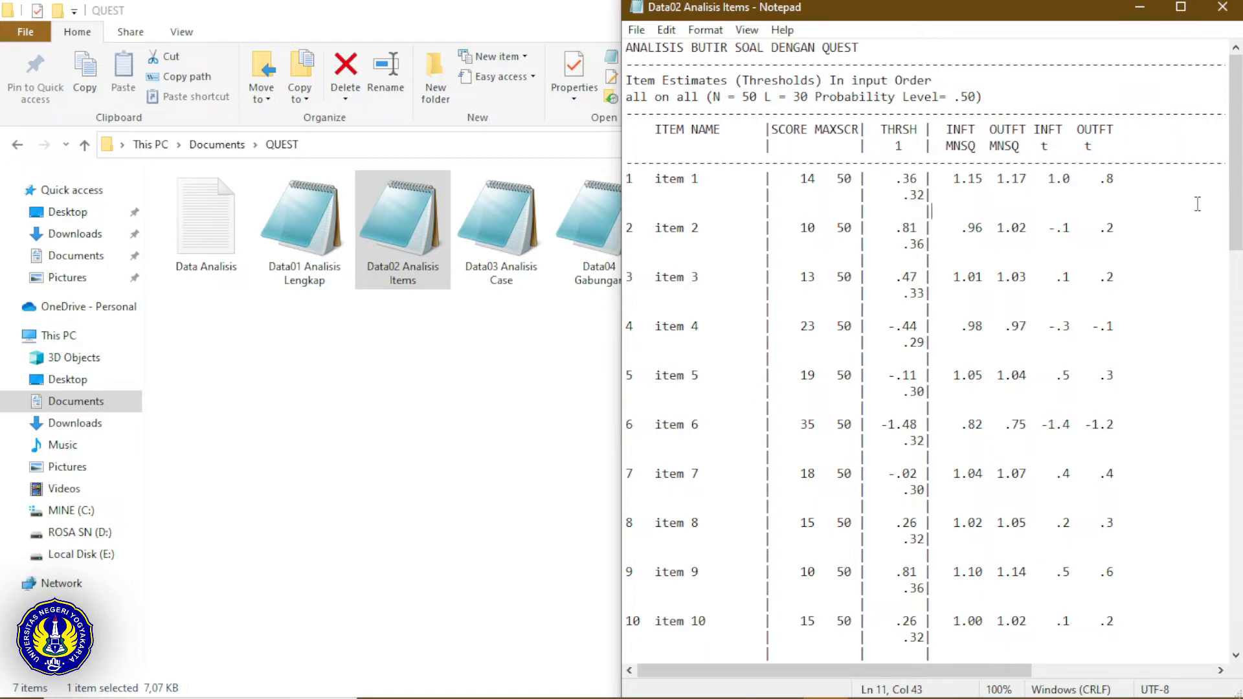
Step: Close the items output and open the Data03 Analisis Case file beside the folder window
{"action": "left_click", "coordinate": [1223, 9]}
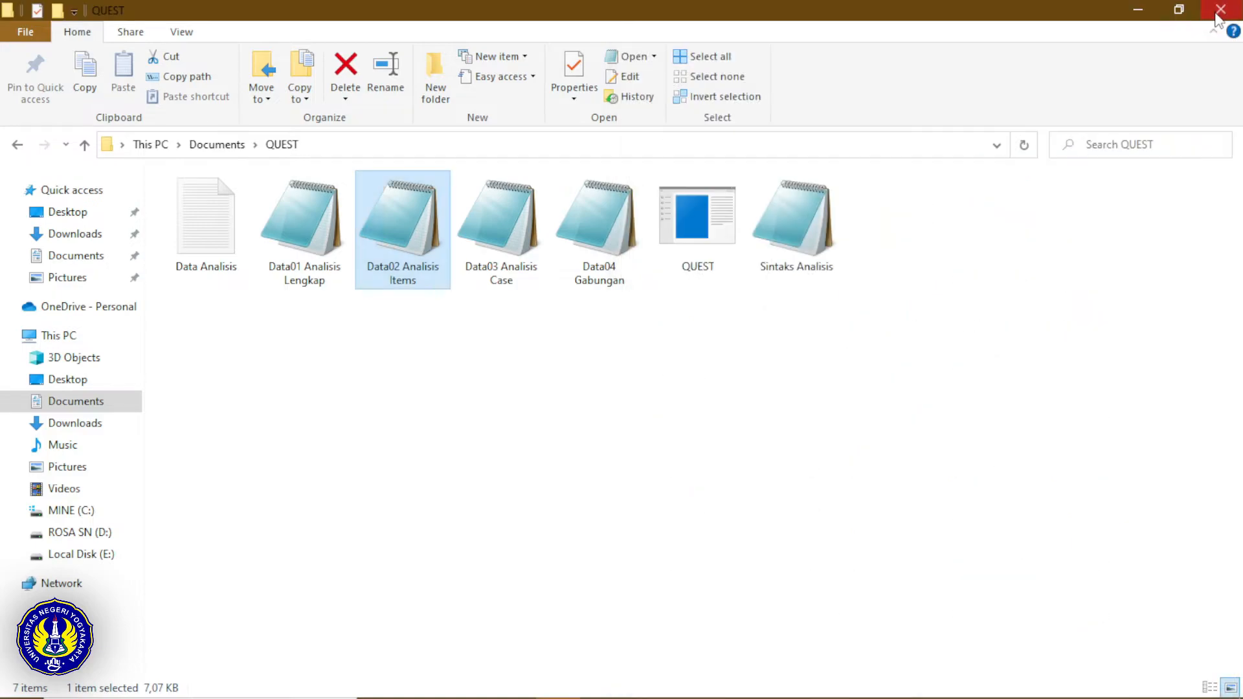
{"action": "left_click", "coordinate": [512, 232]}
{"action": "double_click", "coordinate": [510, 228]}
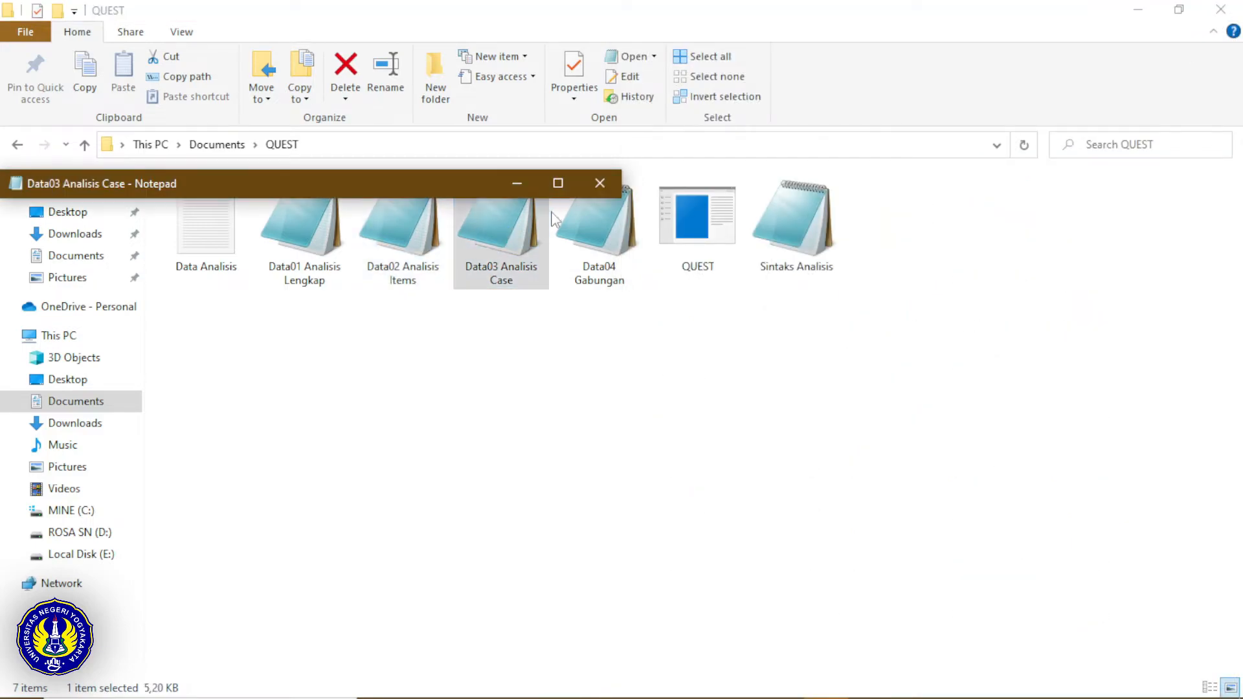
{"action": "left_click", "coordinate": [560, 184]}
{"action": "key", "text": "super+Right"}
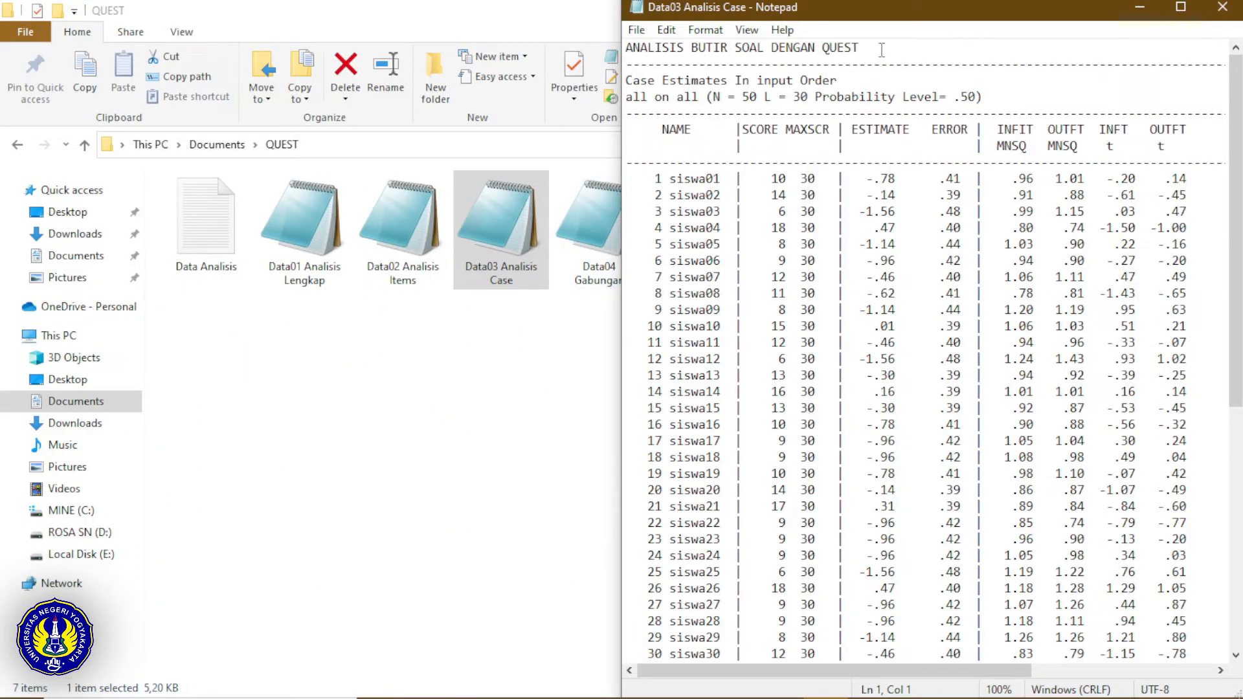
Step: Highlight the report title and the Case Estimates heading, and look through the list of student results
{"action": "left_click_drag", "start_coordinate": [882, 47], "coordinate": [621, 45]}
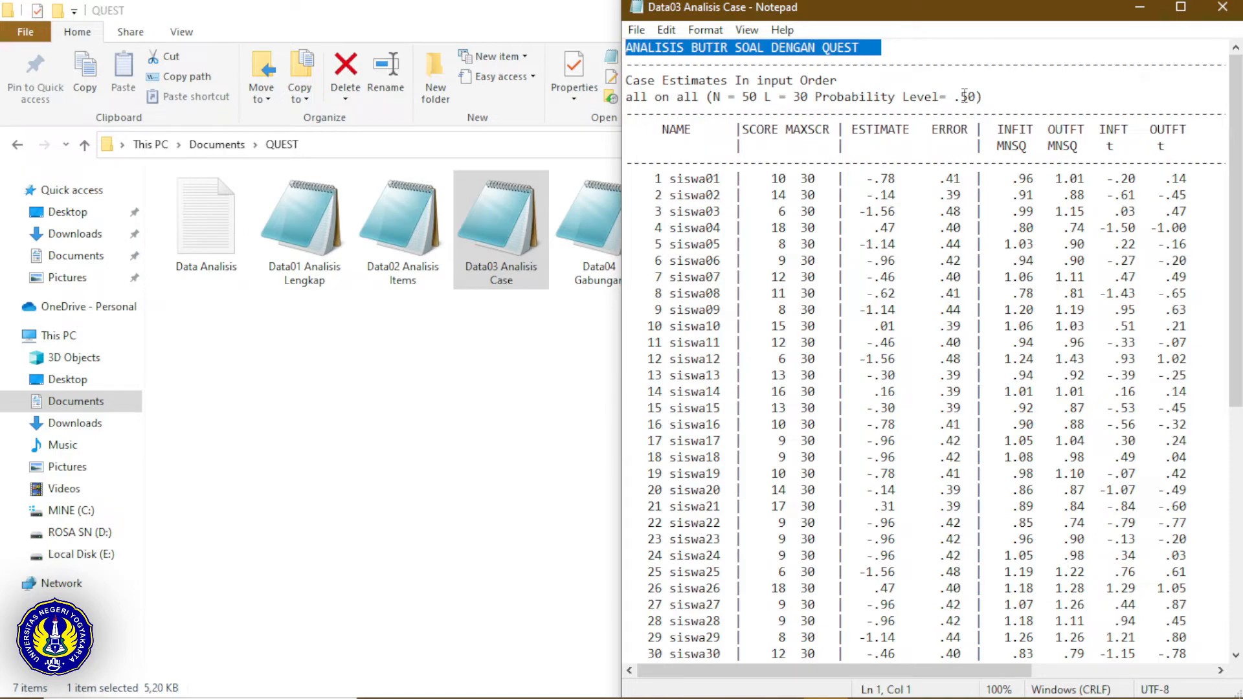
{"action": "left_click_drag", "start_coordinate": [732, 80], "coordinate": [623, 81]}
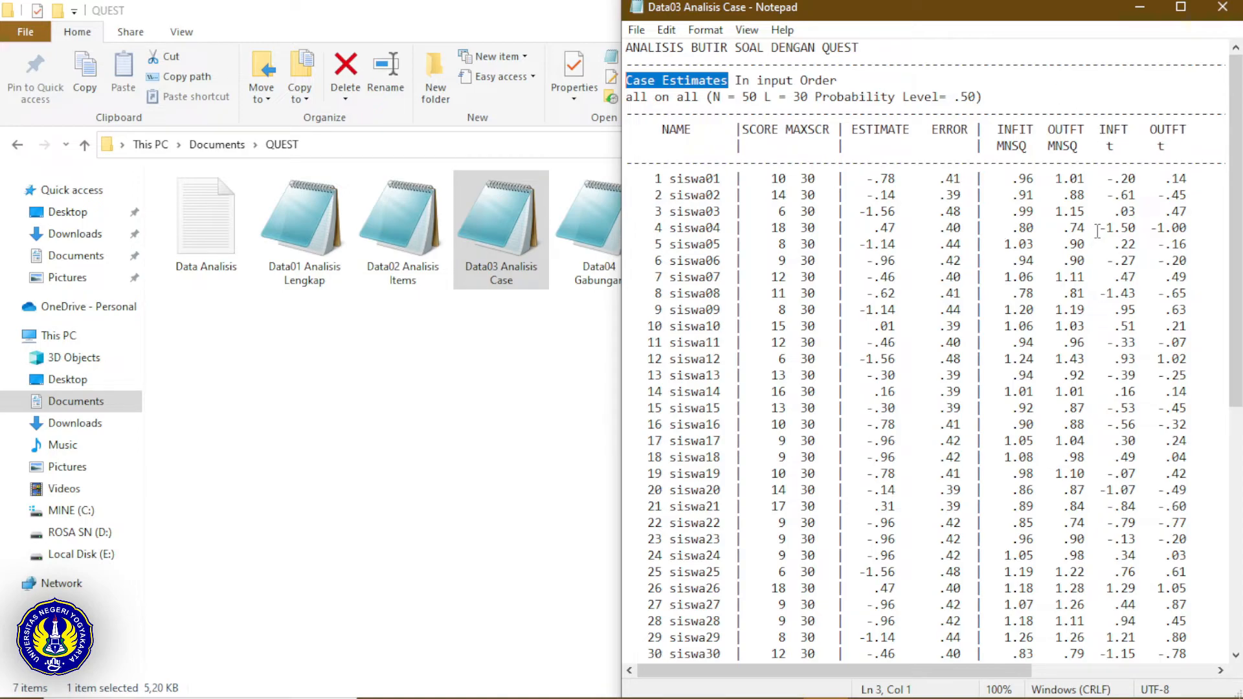
{"action": "scroll", "coordinate": [1098, 232], "scroll_direction": "down", "scroll_amount": 5}
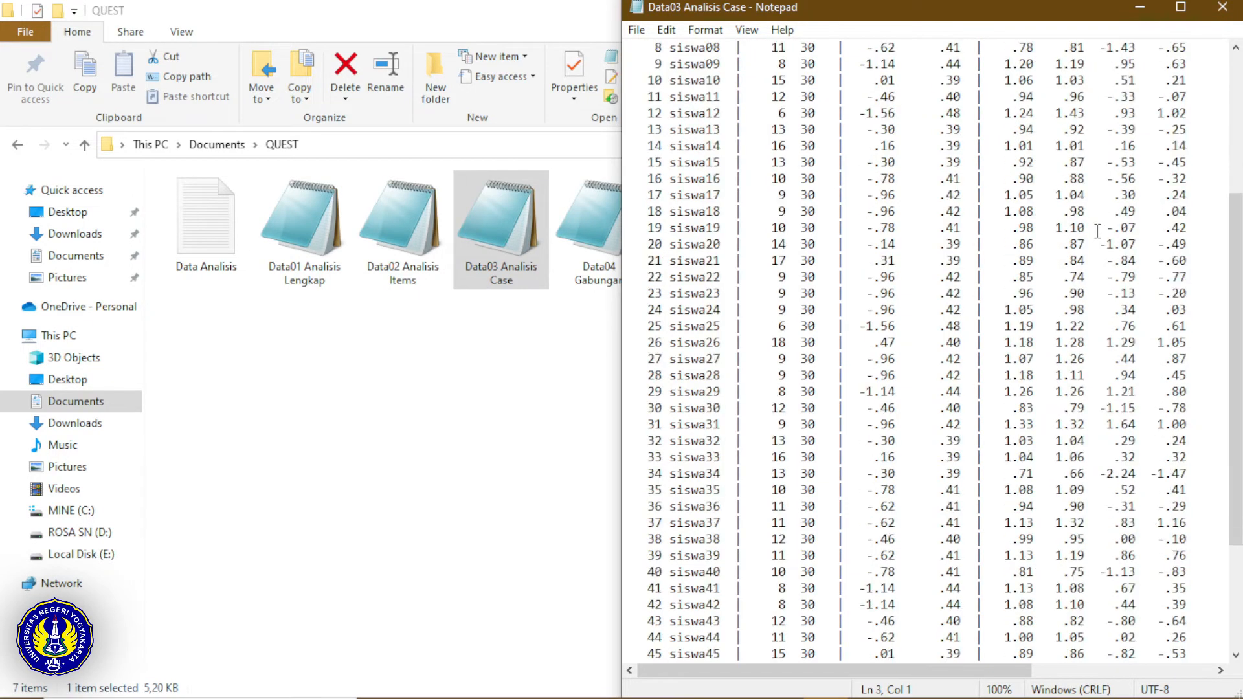
{"action": "scroll", "coordinate": [1098, 232], "scroll_direction": "up", "scroll_amount": 5}
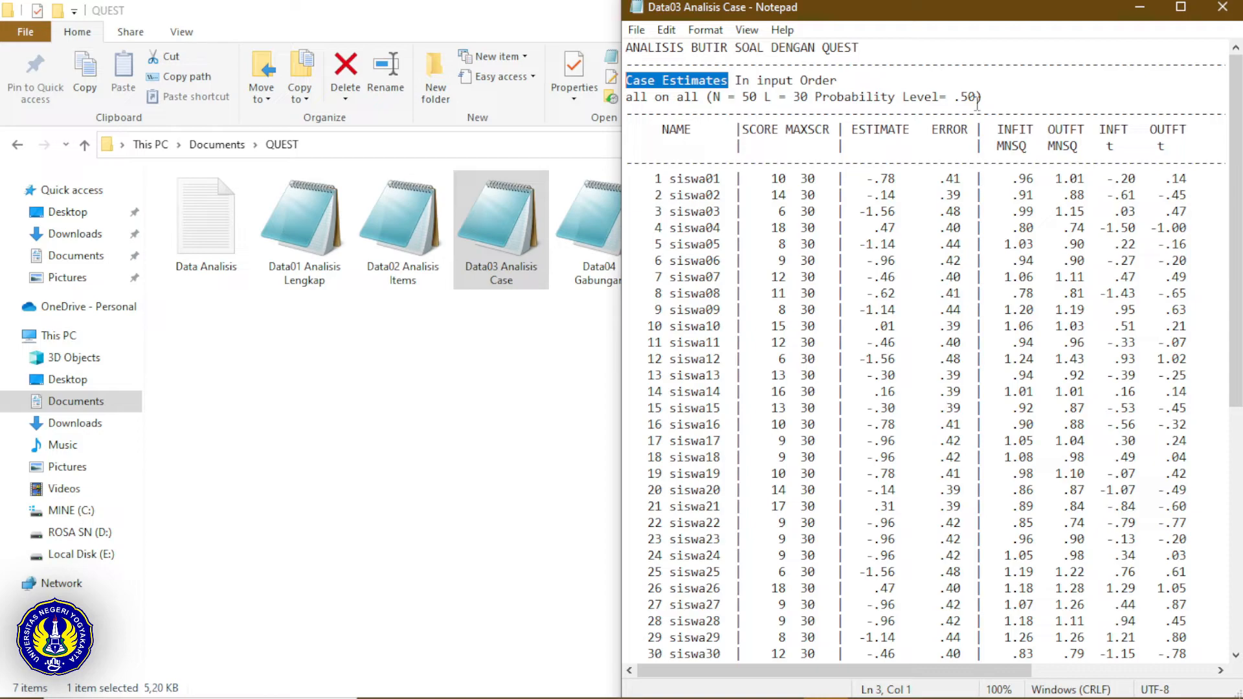
Step: Highlight student siswa01 and the value in that student's ESTIMATE column
{"action": "left_click", "coordinate": [1036, 95]}
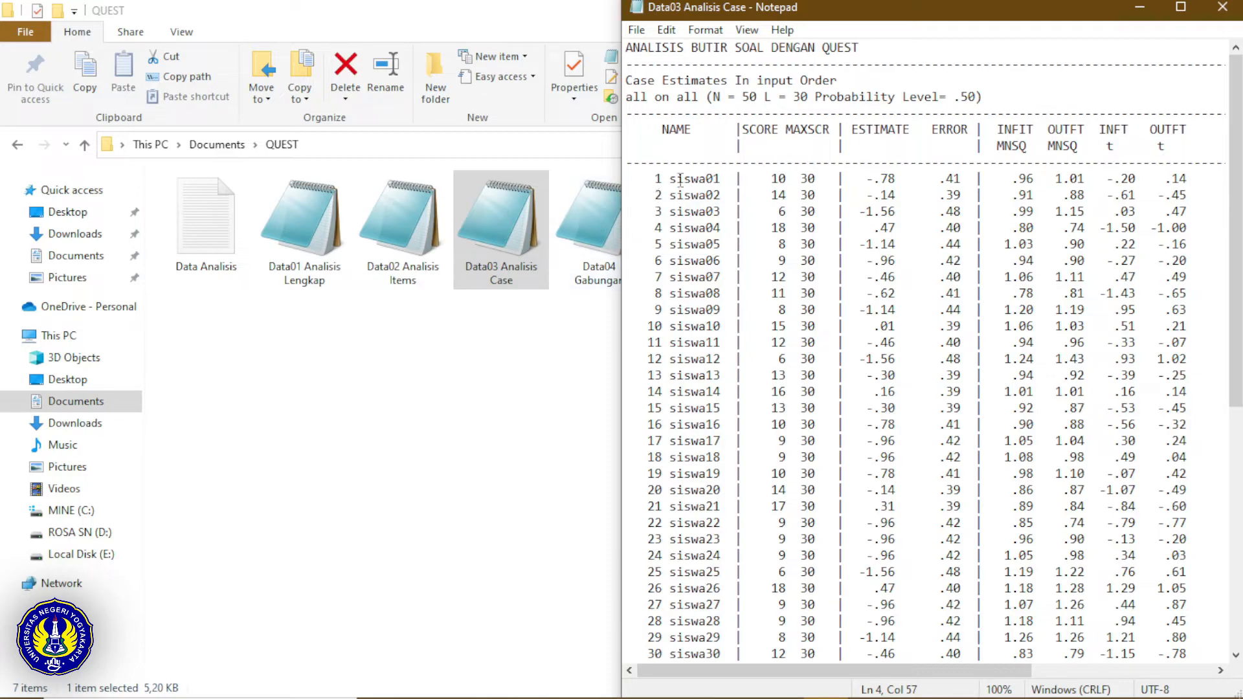
{"action": "left_click_drag", "start_coordinate": [669, 179], "coordinate": [728, 177]}
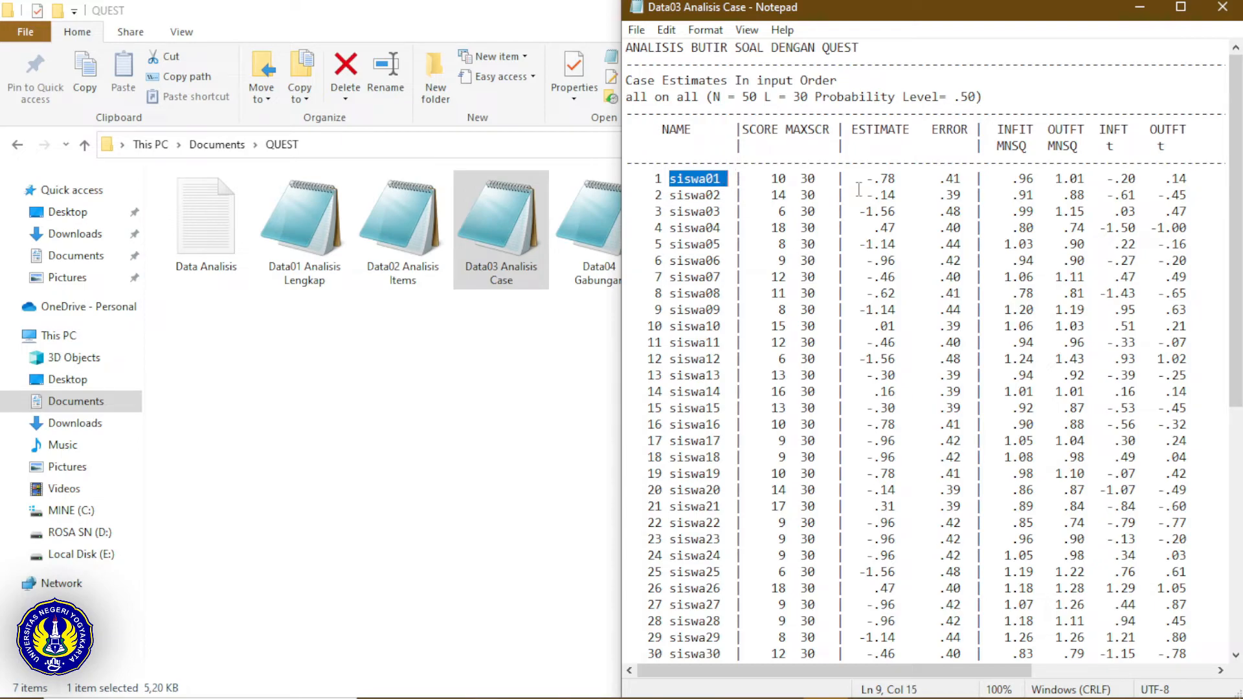
{"action": "left_click_drag", "start_coordinate": [868, 178], "coordinate": [898, 177]}
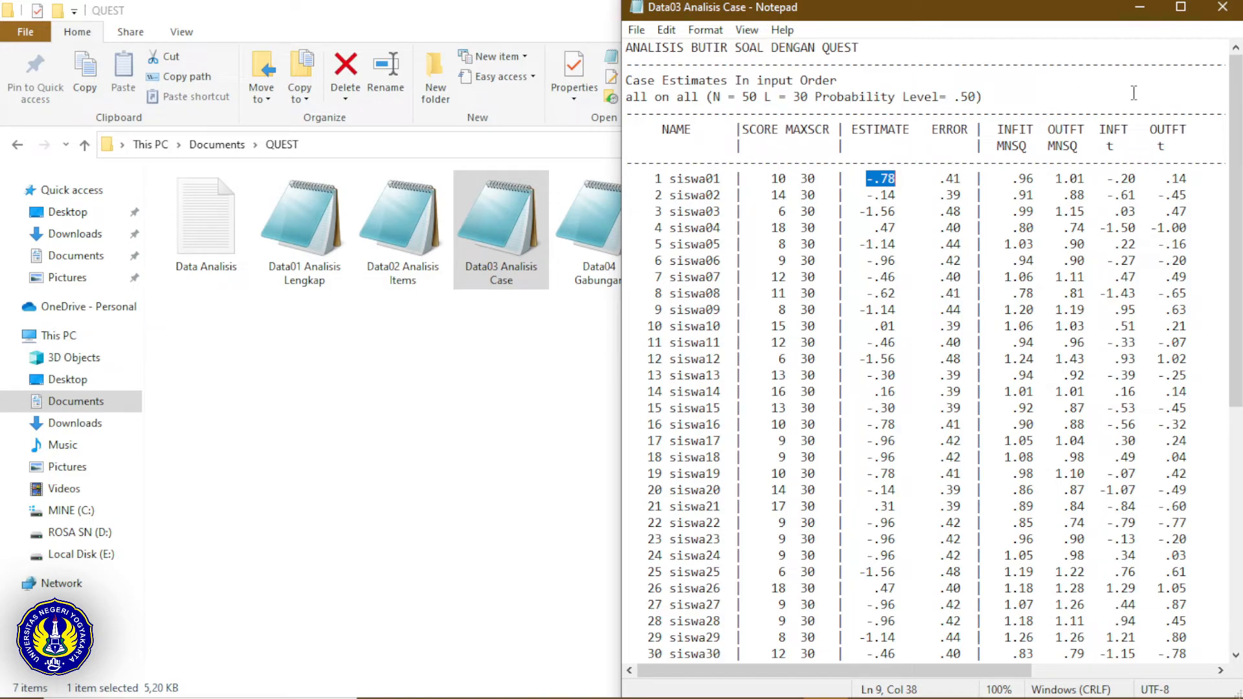
Step: Close the case output and open the Data04 Gabungan file beside the folder window
{"action": "left_click", "coordinate": [1223, 7]}
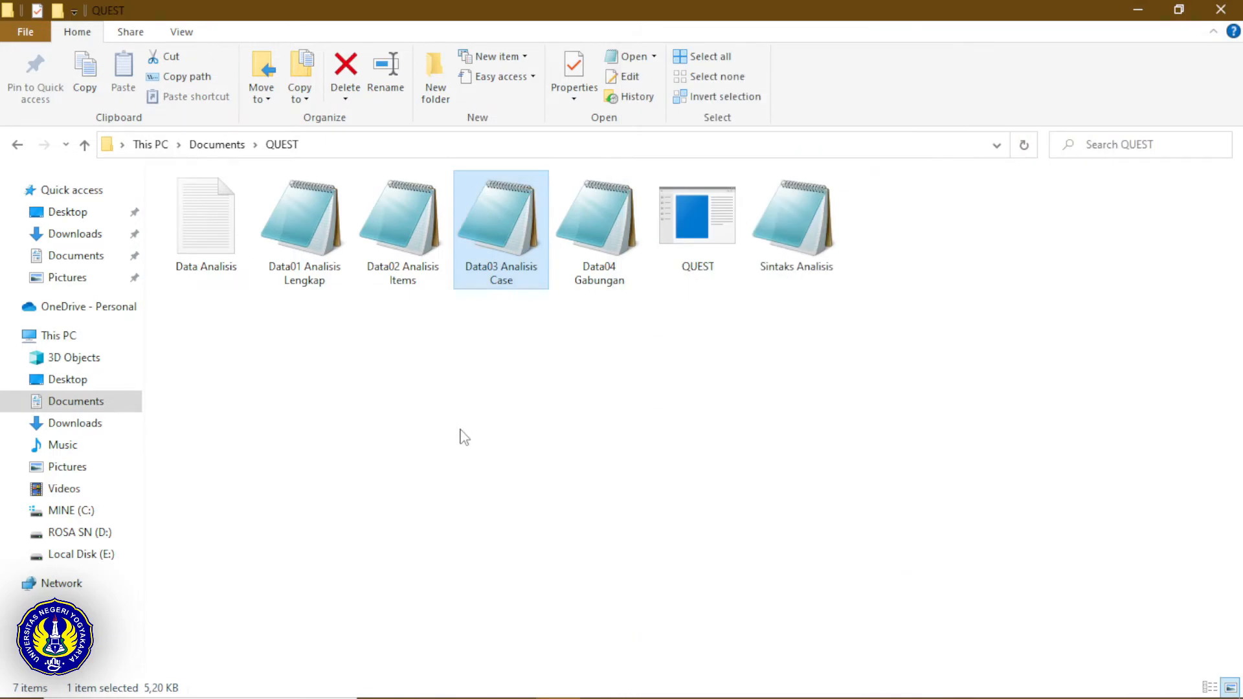
{"action": "double_click", "coordinate": [612, 255]}
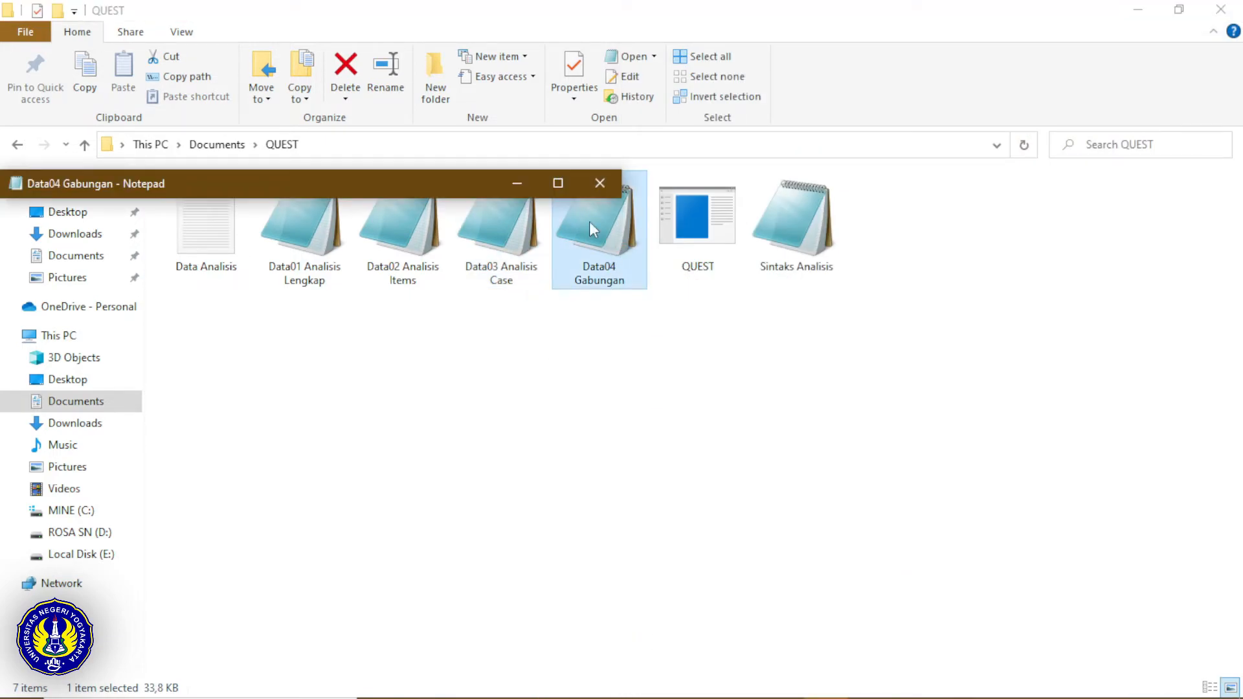
{"action": "left_click", "coordinate": [555, 184]}
{"action": "key", "text": "super+Right"}
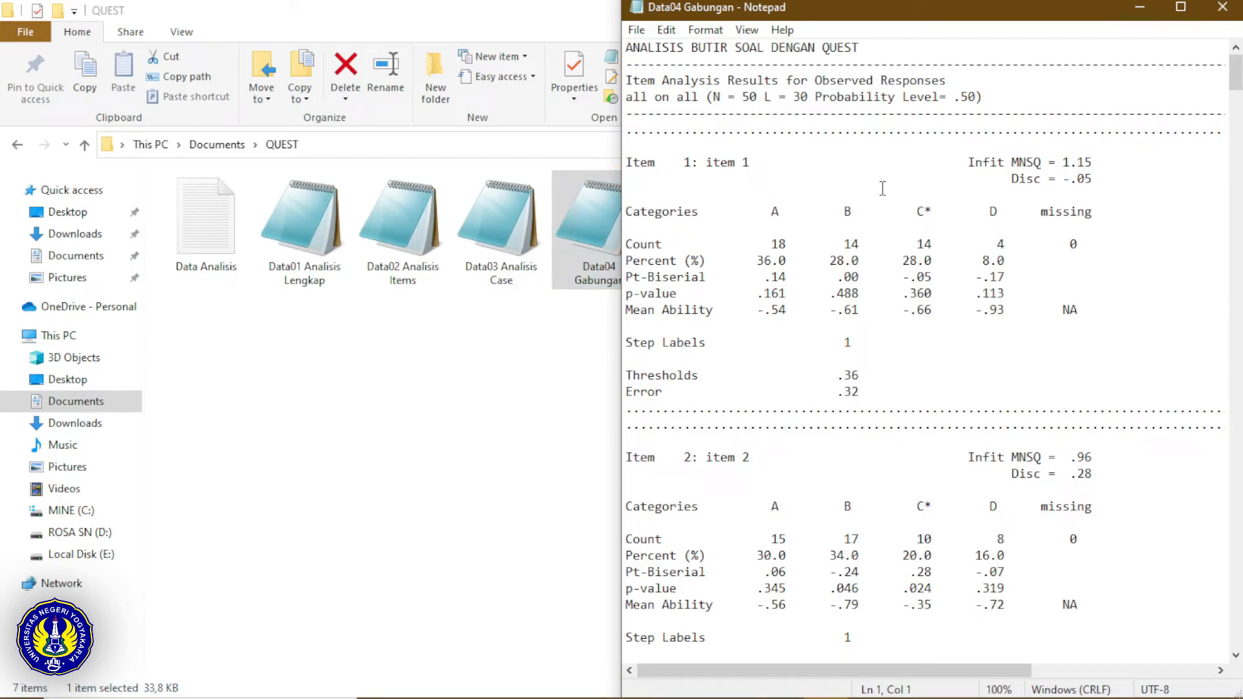
Step: Highlight the report title, the Item Analysis Results heading and the item 1 heading in the combined output
{"action": "left_click_drag", "start_coordinate": [626, 48], "coordinate": [862, 49]}
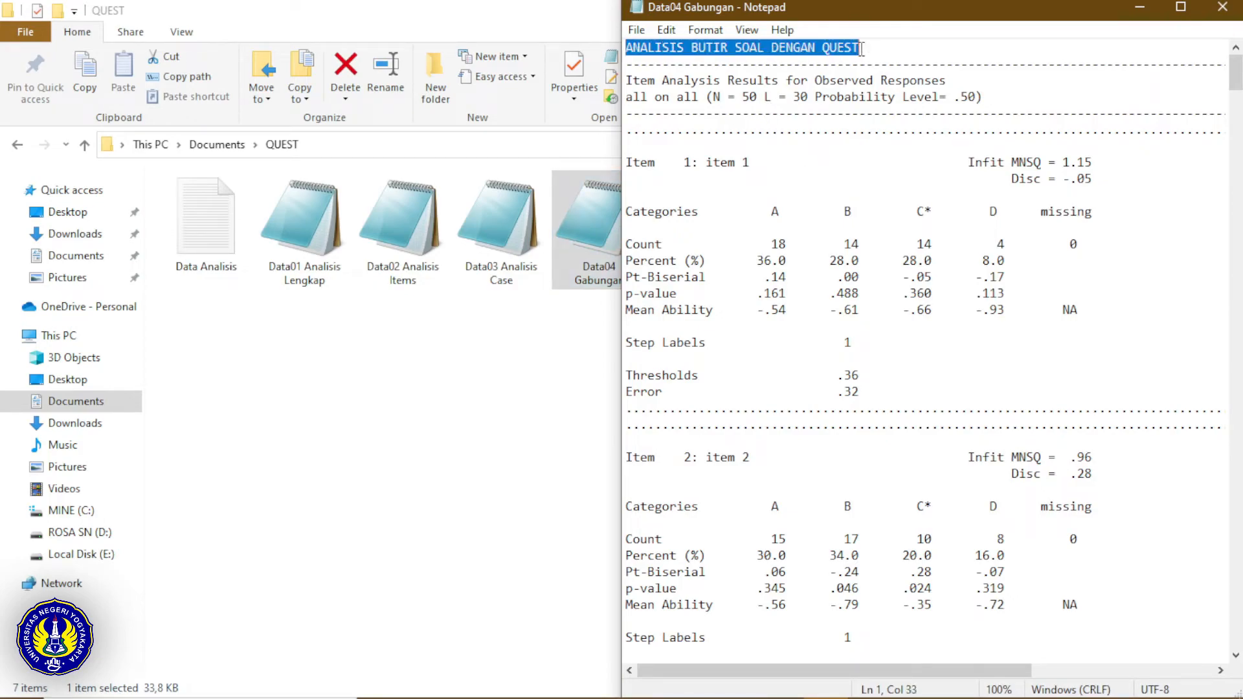
{"action": "left_click", "coordinate": [991, 56]}
{"action": "left_click_drag", "start_coordinate": [626, 81], "coordinate": [779, 82]}
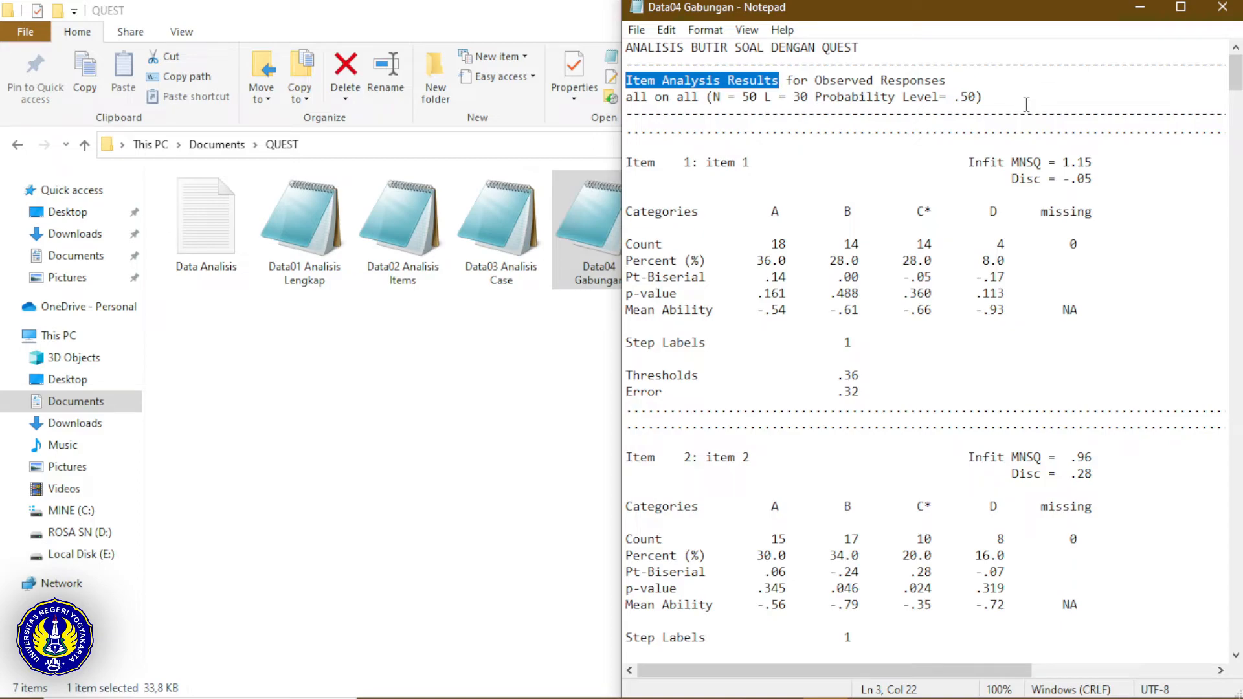
{"action": "left_click_drag", "start_coordinate": [626, 162], "coordinate": [774, 165]}
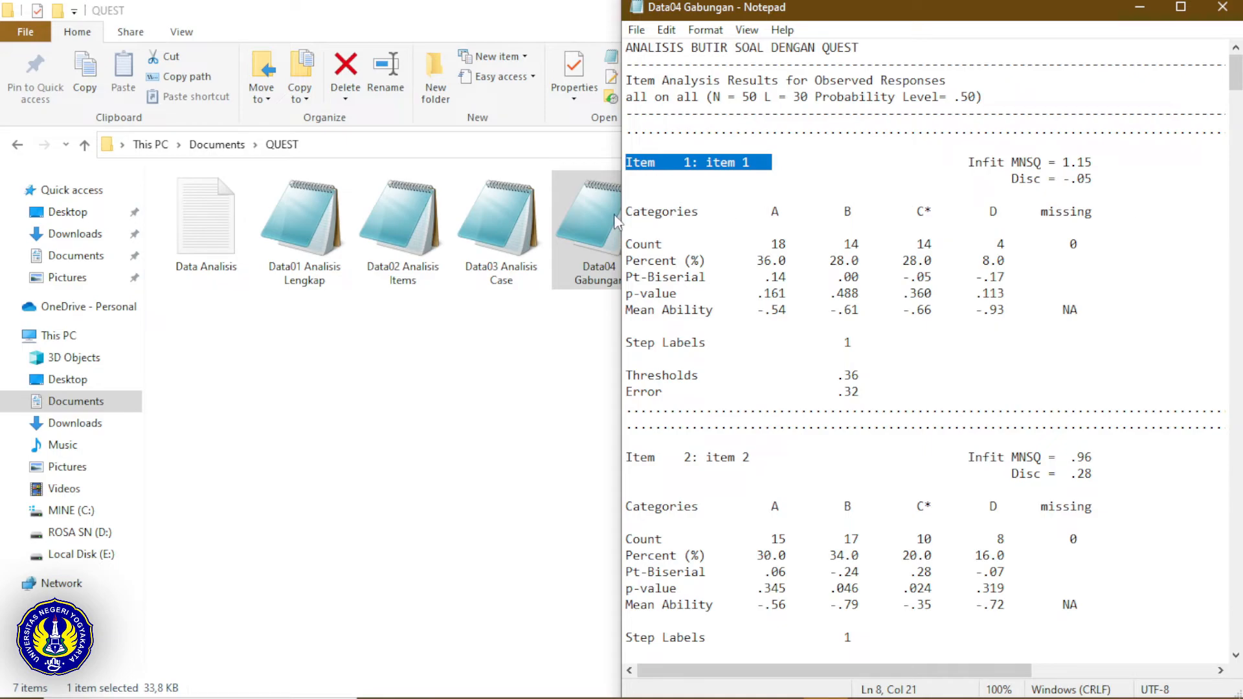
Step: Highlight item 1's Categories label and its row of answer options from A to D plus missing
{"action": "left_click_drag", "start_coordinate": [626, 214], "coordinate": [701, 216]}
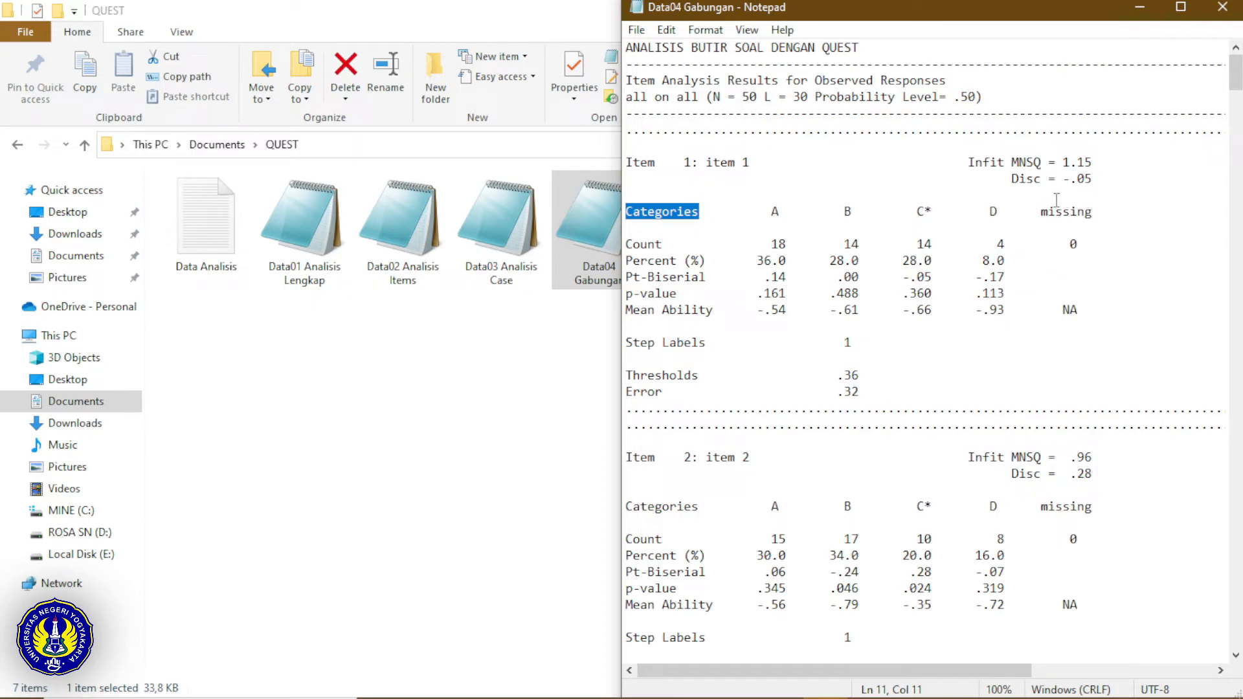
{"action": "left_click", "coordinate": [1169, 228]}
{"action": "left_click_drag", "start_coordinate": [764, 211], "coordinate": [1109, 211]}
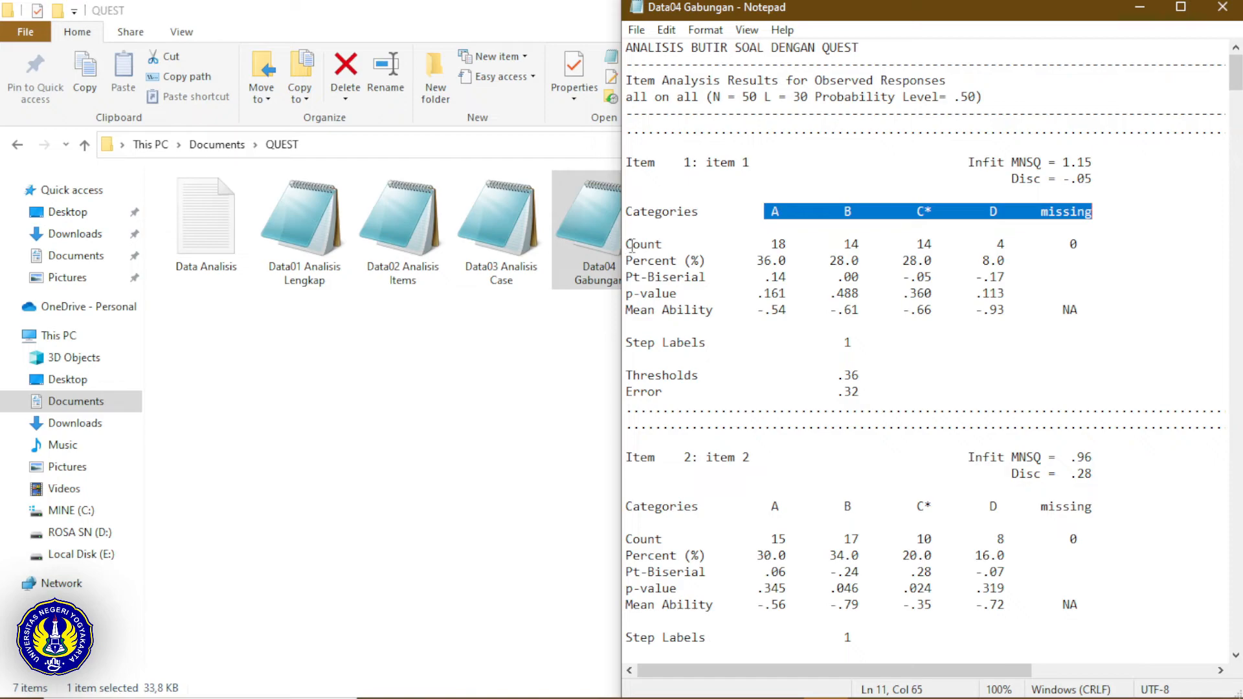
Step: Highlight item 1's Count label and the counts for options A, B, C*, D and missing one after another
{"action": "left_click_drag", "start_coordinate": [630, 246], "coordinate": [685, 245]}
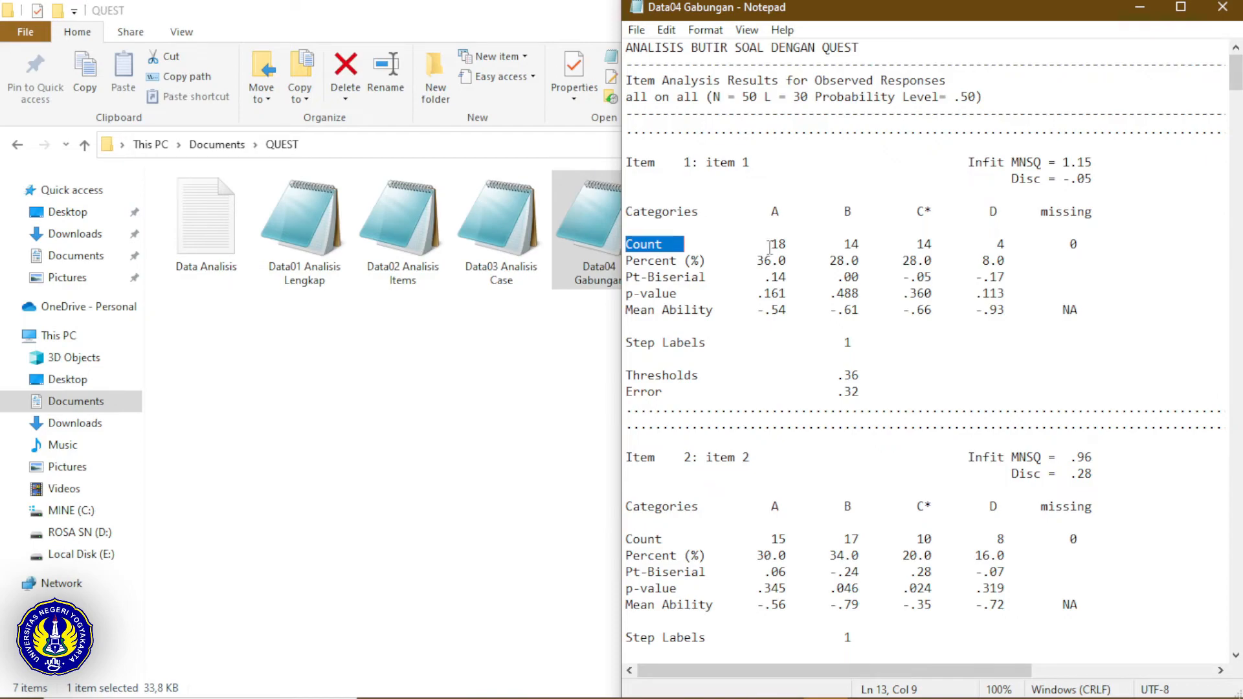
{"action": "left_click_drag", "start_coordinate": [769, 246], "coordinate": [796, 246]}
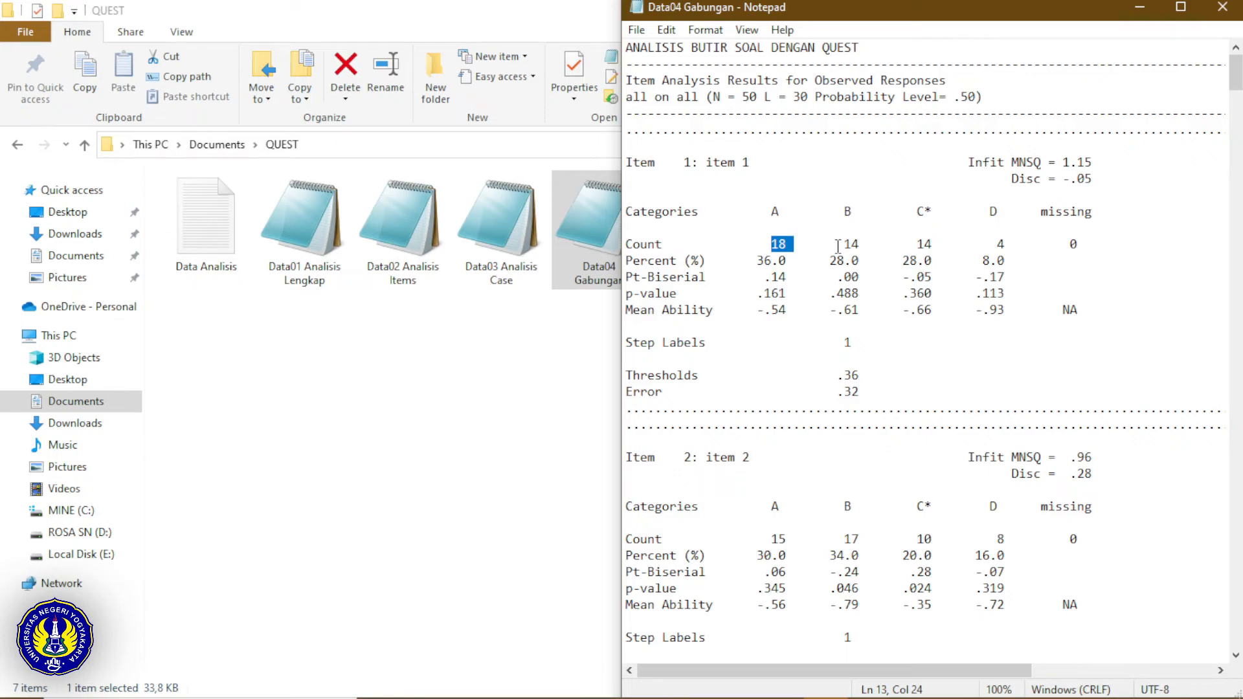
{"action": "left_click_drag", "start_coordinate": [838, 246], "coordinate": [874, 246]}
{"action": "left_click_drag", "start_coordinate": [903, 244], "coordinate": [948, 244]}
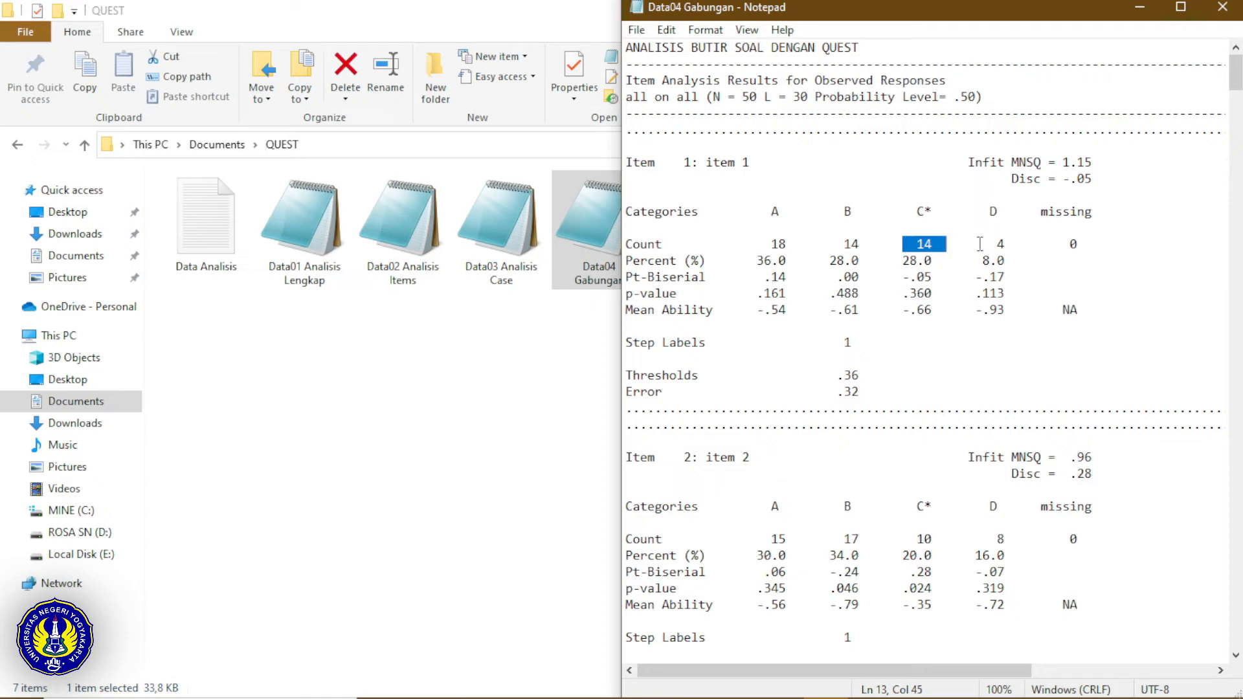
{"action": "left_click_drag", "start_coordinate": [976, 244], "coordinate": [1022, 244]}
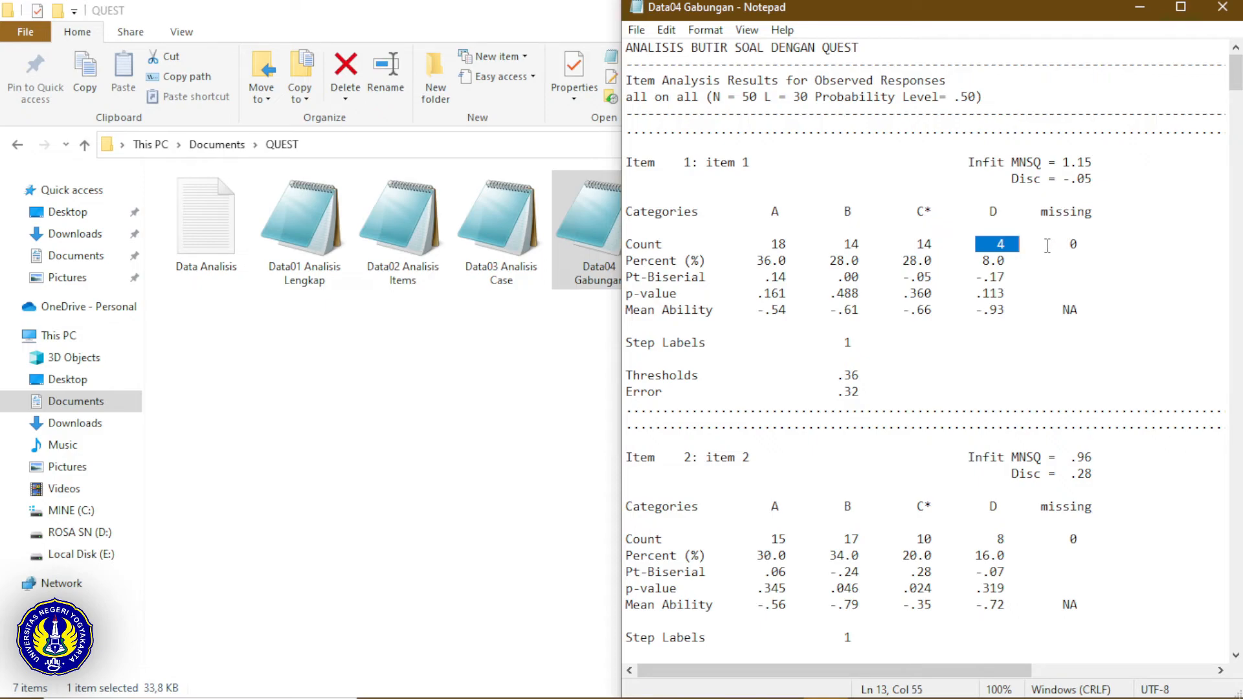
{"action": "left_click_drag", "start_coordinate": [1047, 245], "coordinate": [1100, 247]}
Step: Highlight item 1's Percent (%) values for options A to D and the C* category marker
{"action": "left_click_drag", "start_coordinate": [627, 263], "coordinate": [802, 263]}
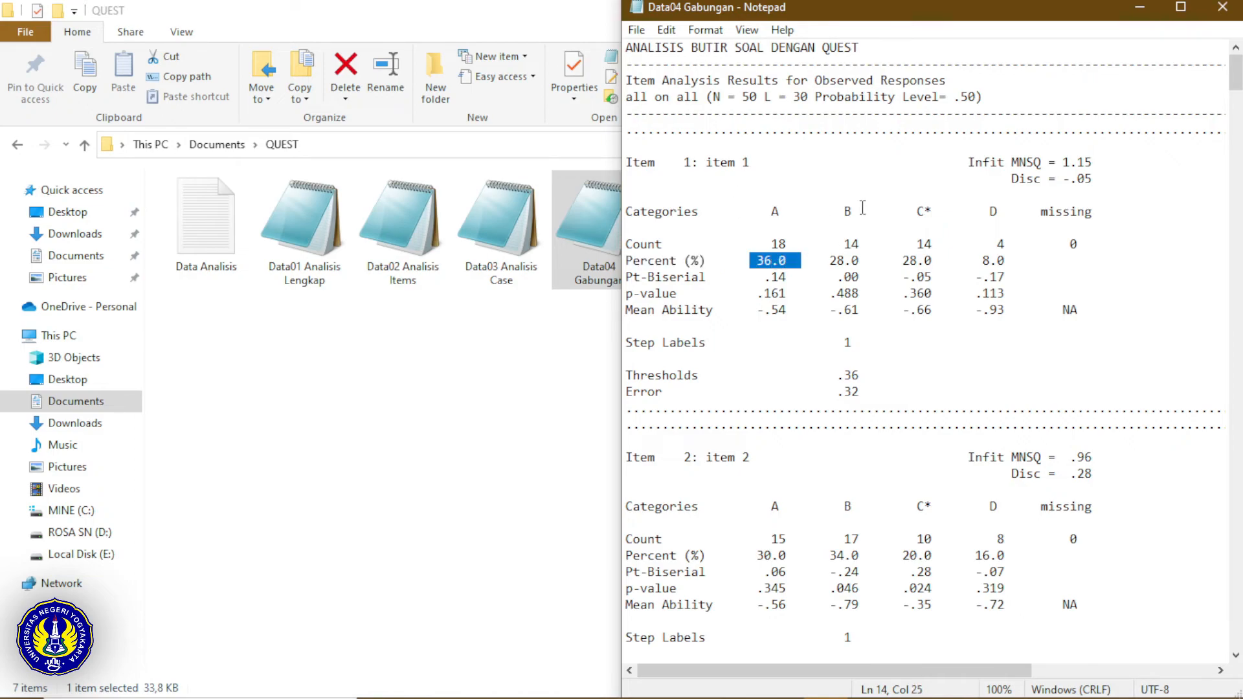
{"action": "left_click_drag", "start_coordinate": [824, 262], "coordinate": [955, 262]}
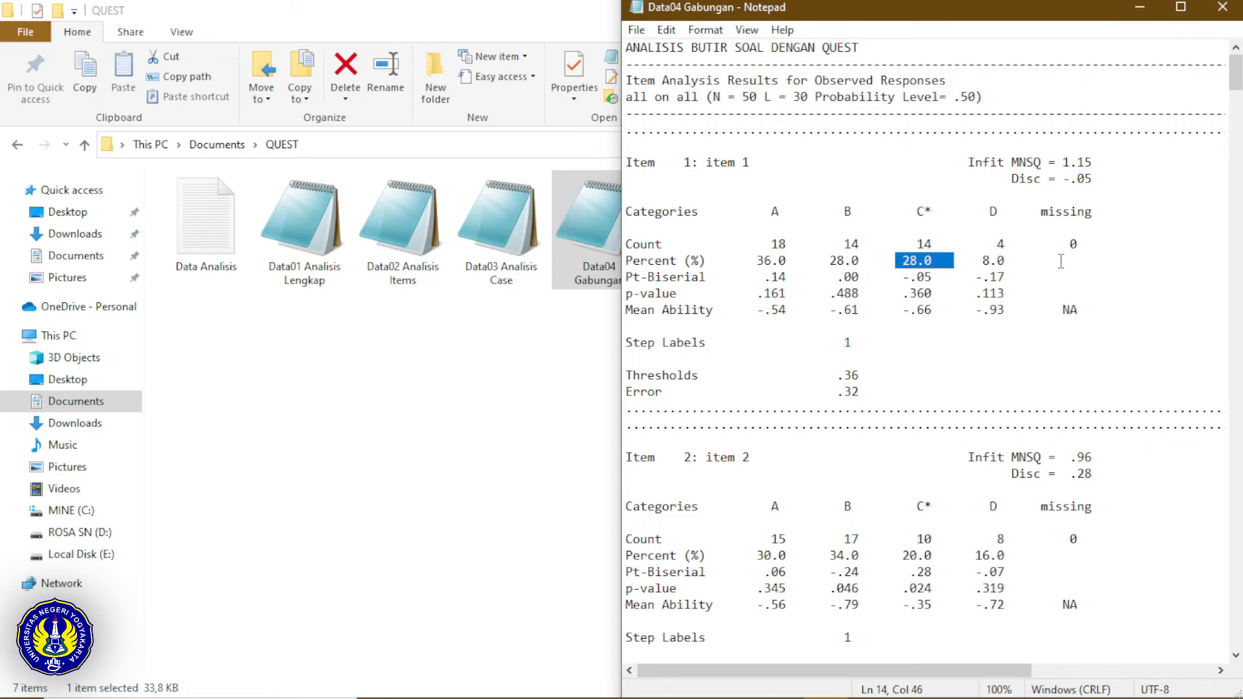
{"action": "left_click", "coordinate": [971, 262]}
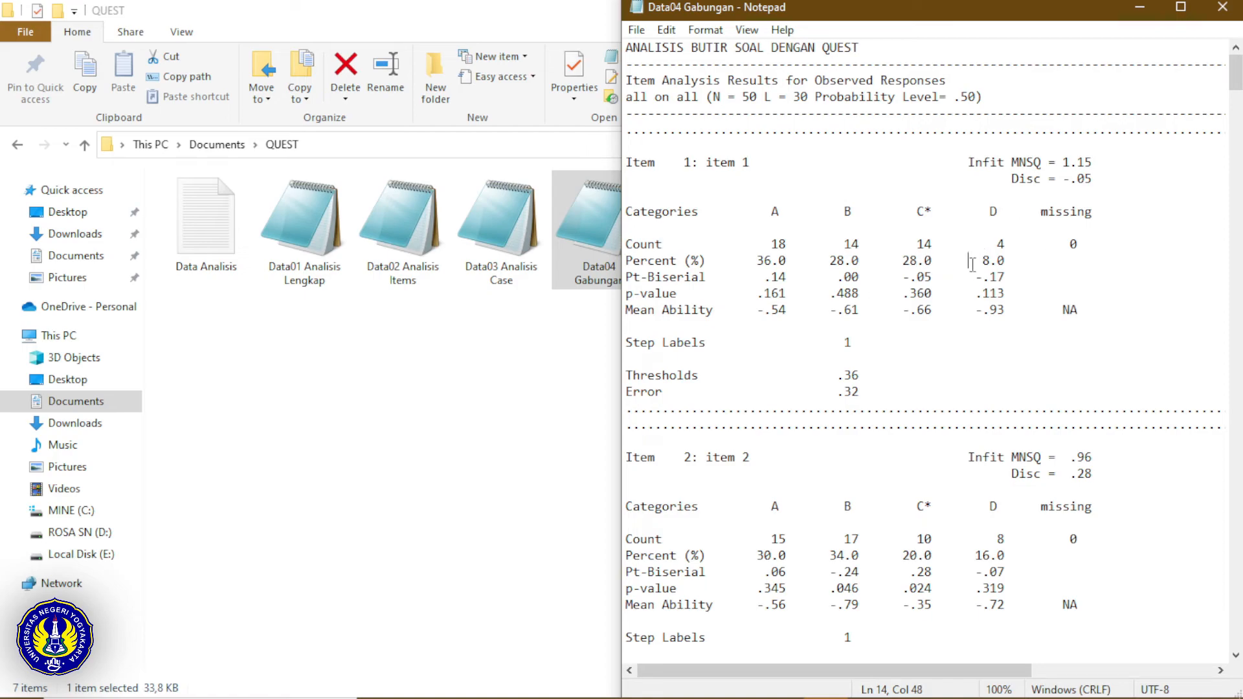
{"action": "left_click_drag", "start_coordinate": [971, 262], "coordinate": [1053, 266]}
{"action": "left_click_drag", "start_coordinate": [889, 211], "coordinate": [954, 214]}
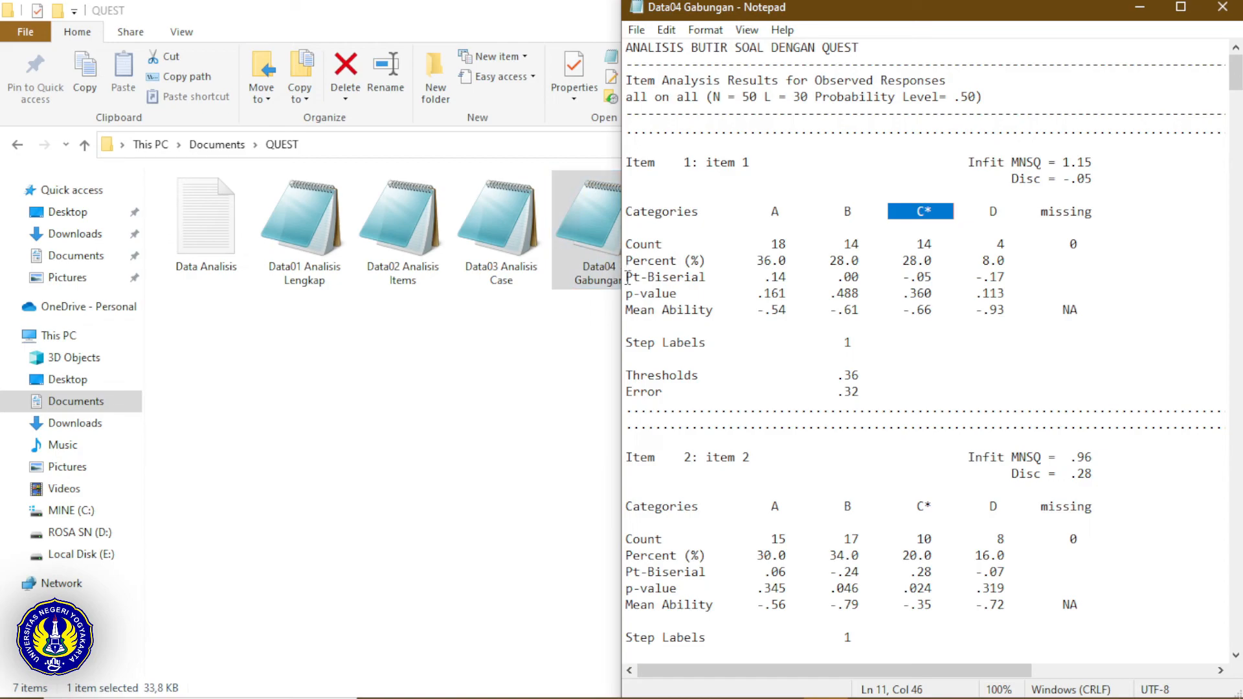
Step: Highlight item 1's Pt-Biserial, p-value, Mean Ability and Thresholds labels one after another
{"action": "left_click_drag", "start_coordinate": [628, 278], "coordinate": [723, 281]}
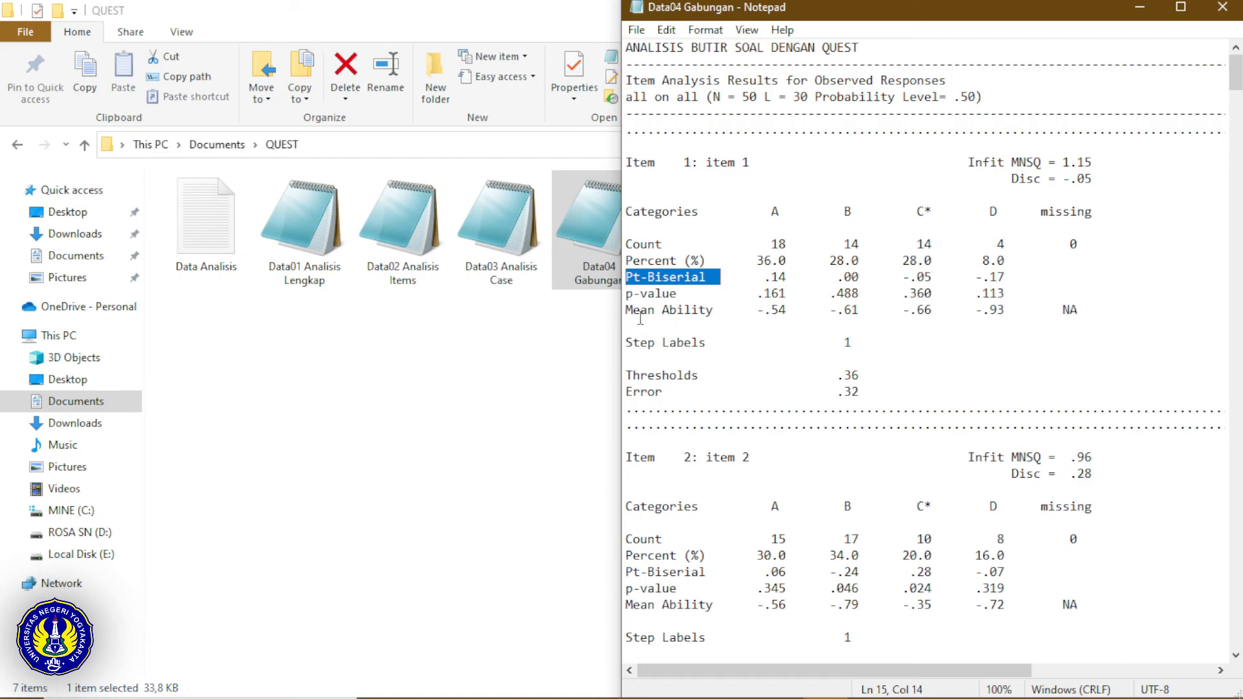
{"action": "left_click_drag", "start_coordinate": [623, 297], "coordinate": [712, 297]}
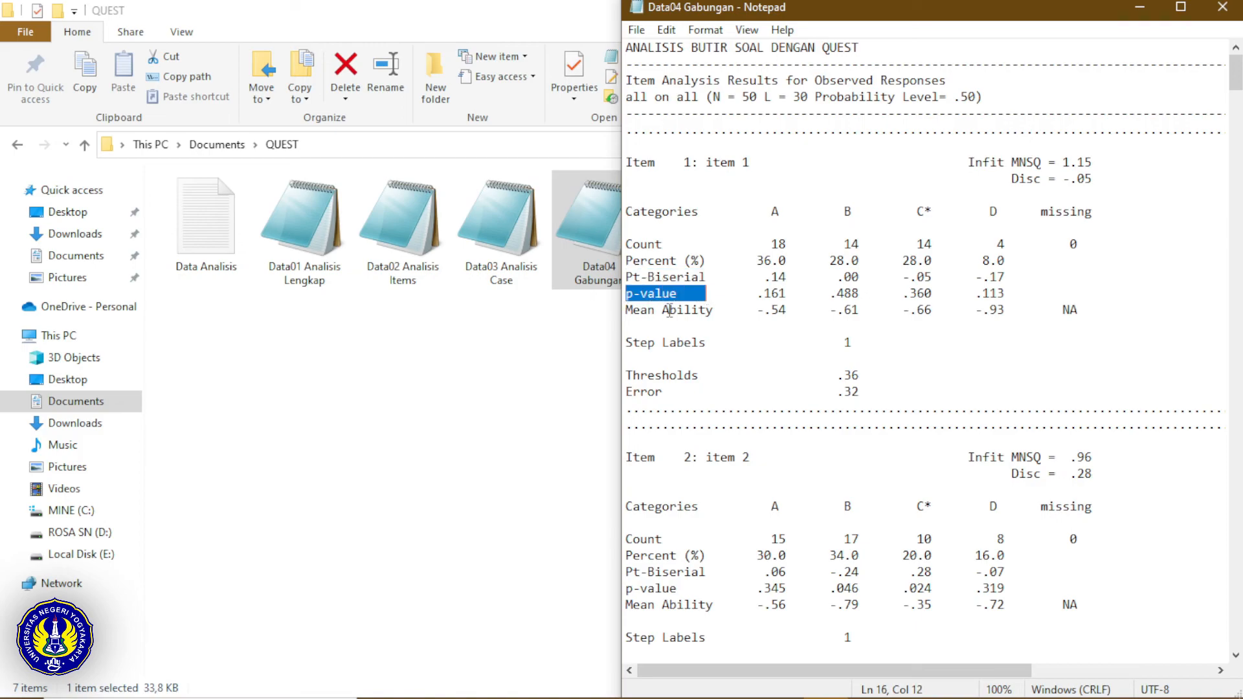
{"action": "left_click_drag", "start_coordinate": [626, 311], "coordinate": [737, 313]}
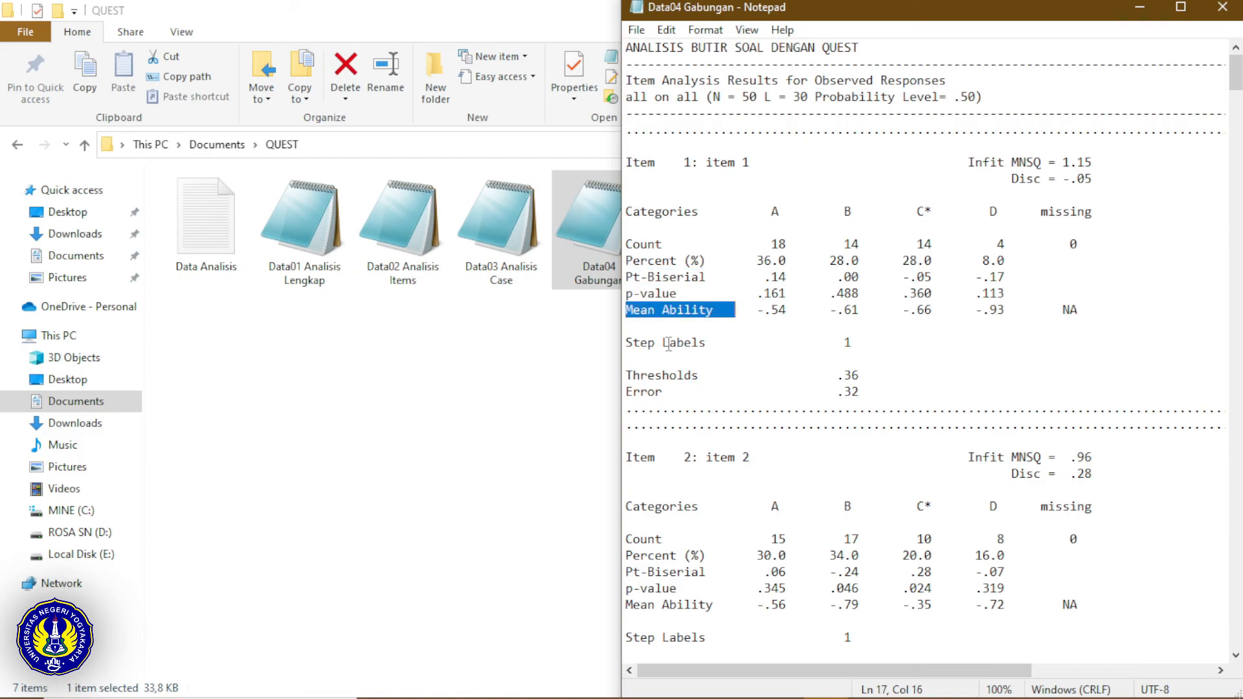
{"action": "left_click_drag", "start_coordinate": [626, 375], "coordinate": [714, 377]}
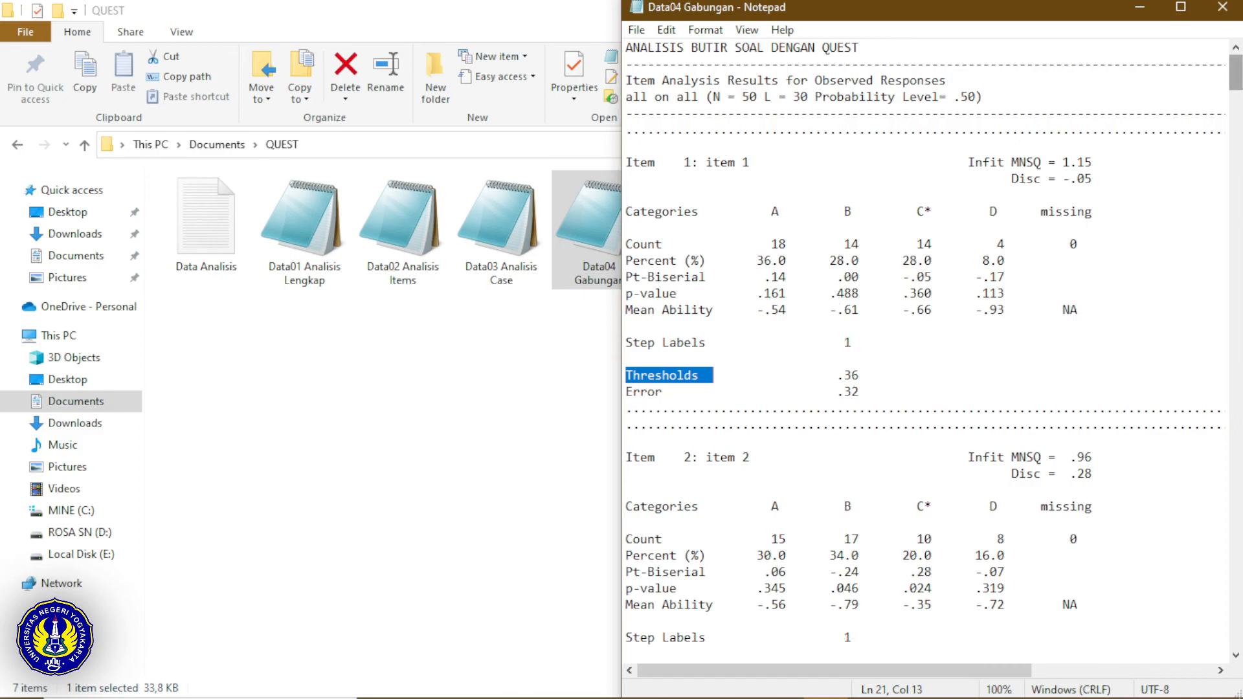
Step: Highlight the item 30 heading near the end of the report, review its results, and return to the beginning
{"action": "left_click_drag", "start_coordinate": [1237, 72], "coordinate": [1236, 603]}
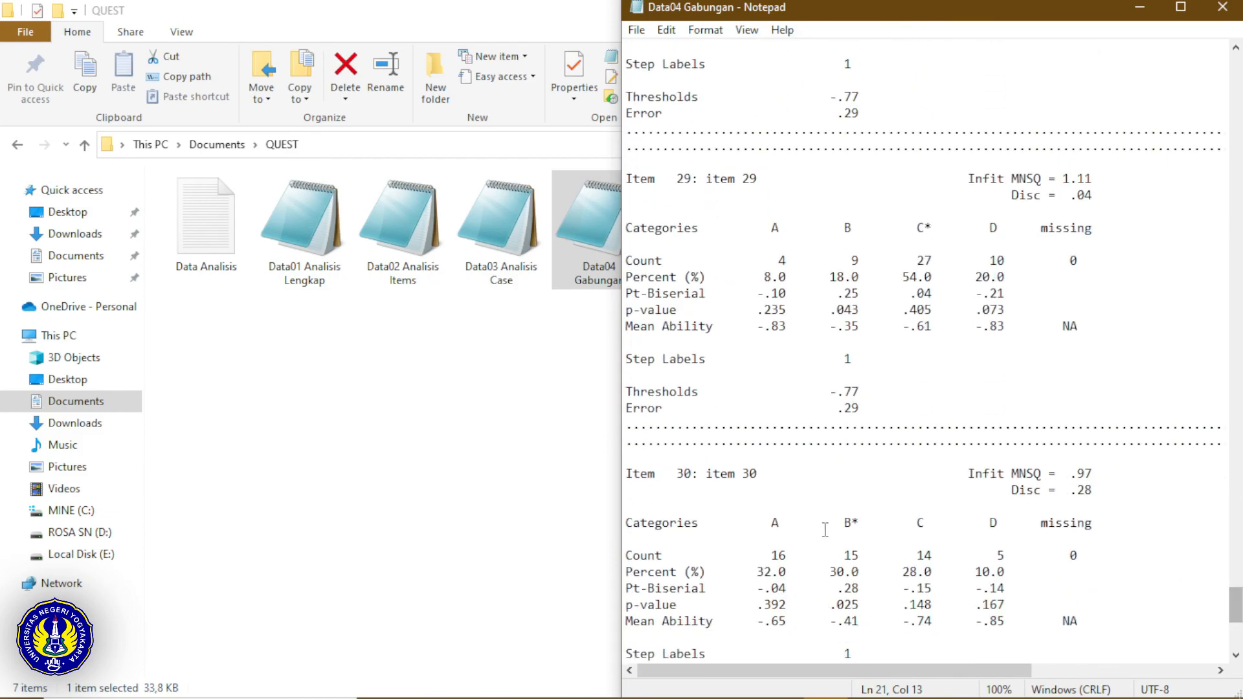
{"action": "left_click_drag", "start_coordinate": [628, 474], "coordinate": [794, 478]}
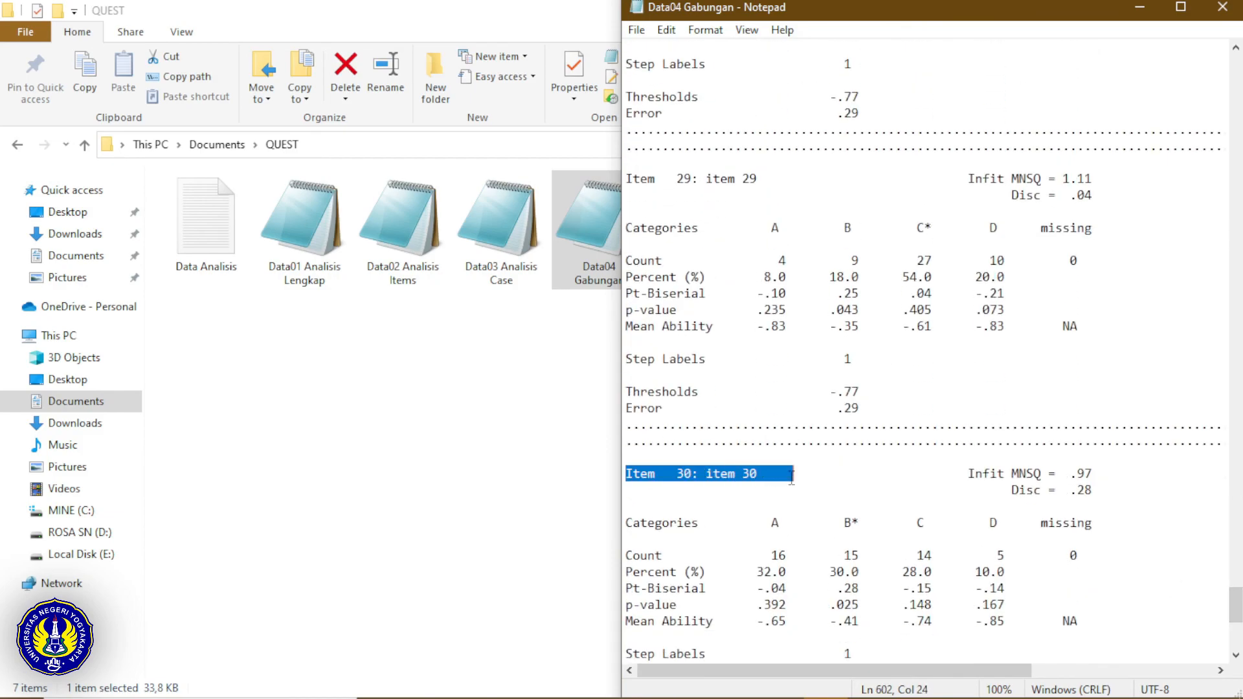
{"action": "scroll", "coordinate": [1131, 508], "scroll_direction": "down", "scroll_amount": 2}
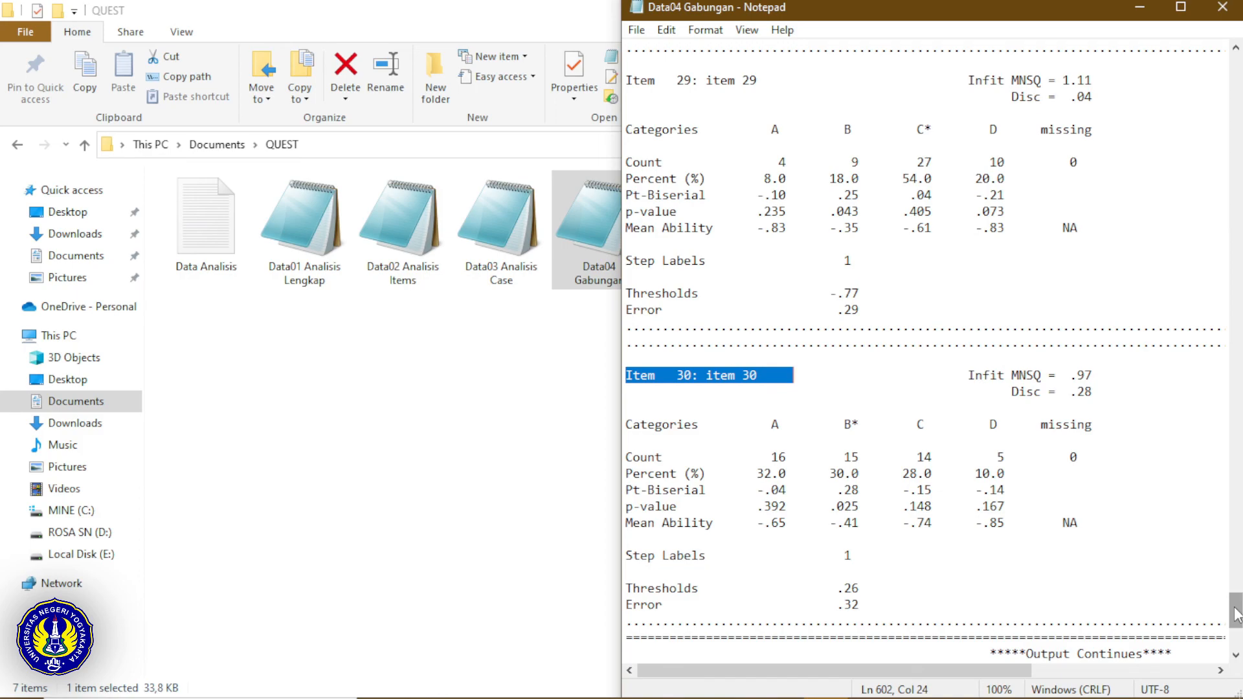
{"action": "left_click_drag", "start_coordinate": [1236, 612], "coordinate": [1237, 72]}
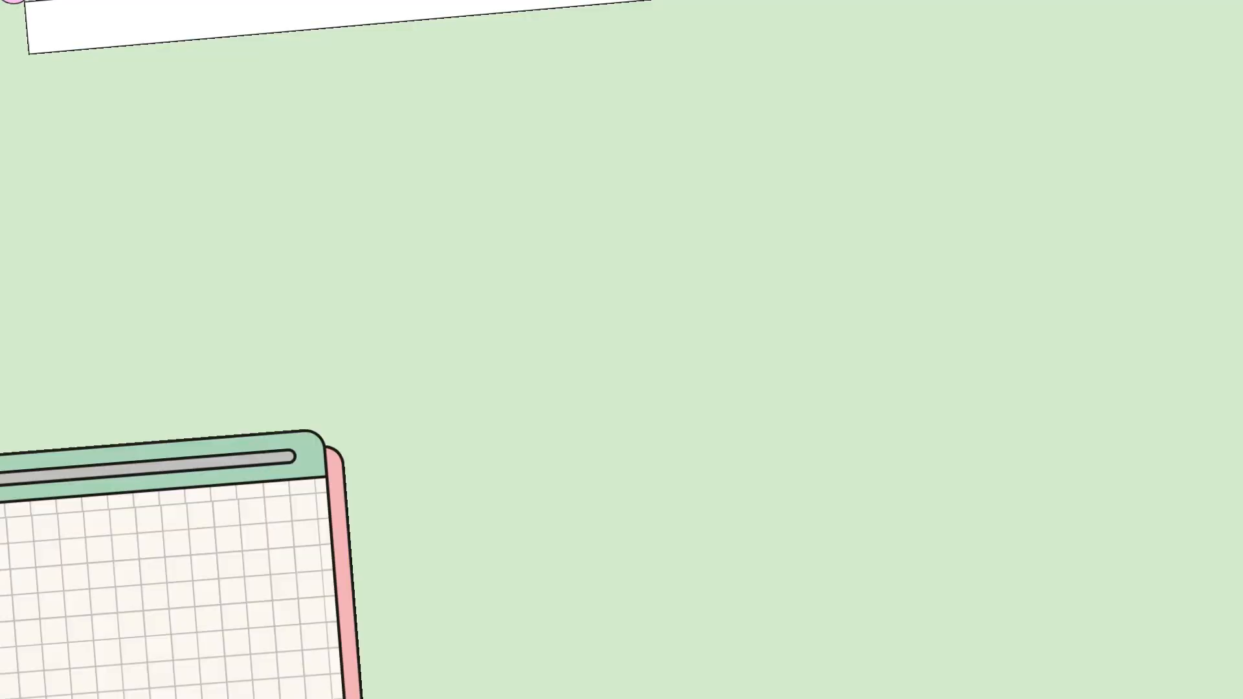